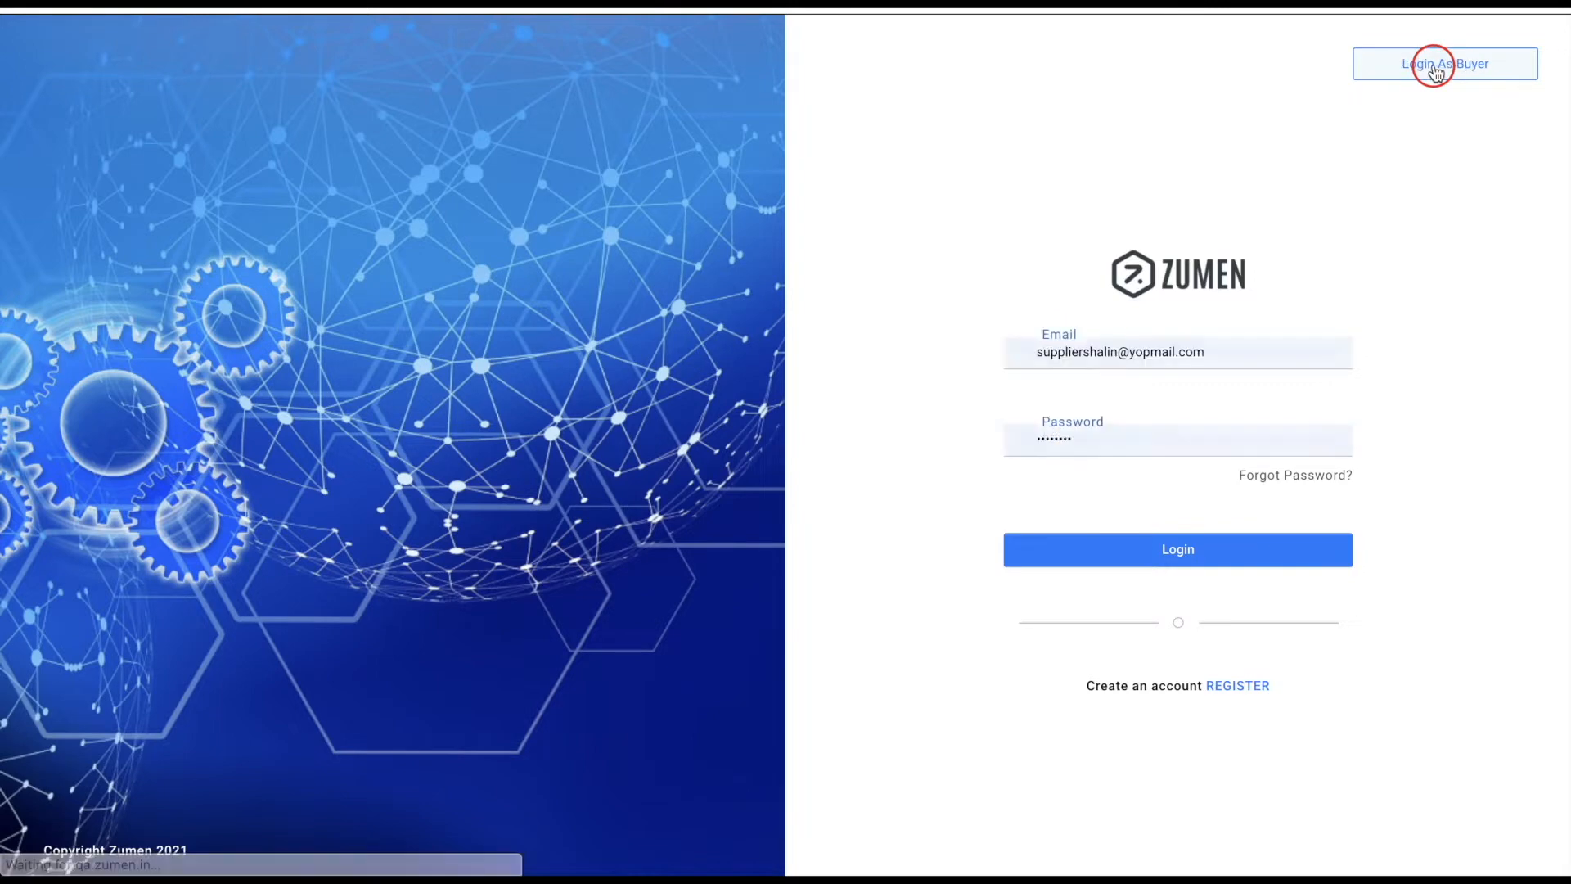
Log in to the supplier account and open the RFQ and Quotations page
{"action": "left_click", "coordinate": [1156, 552]}
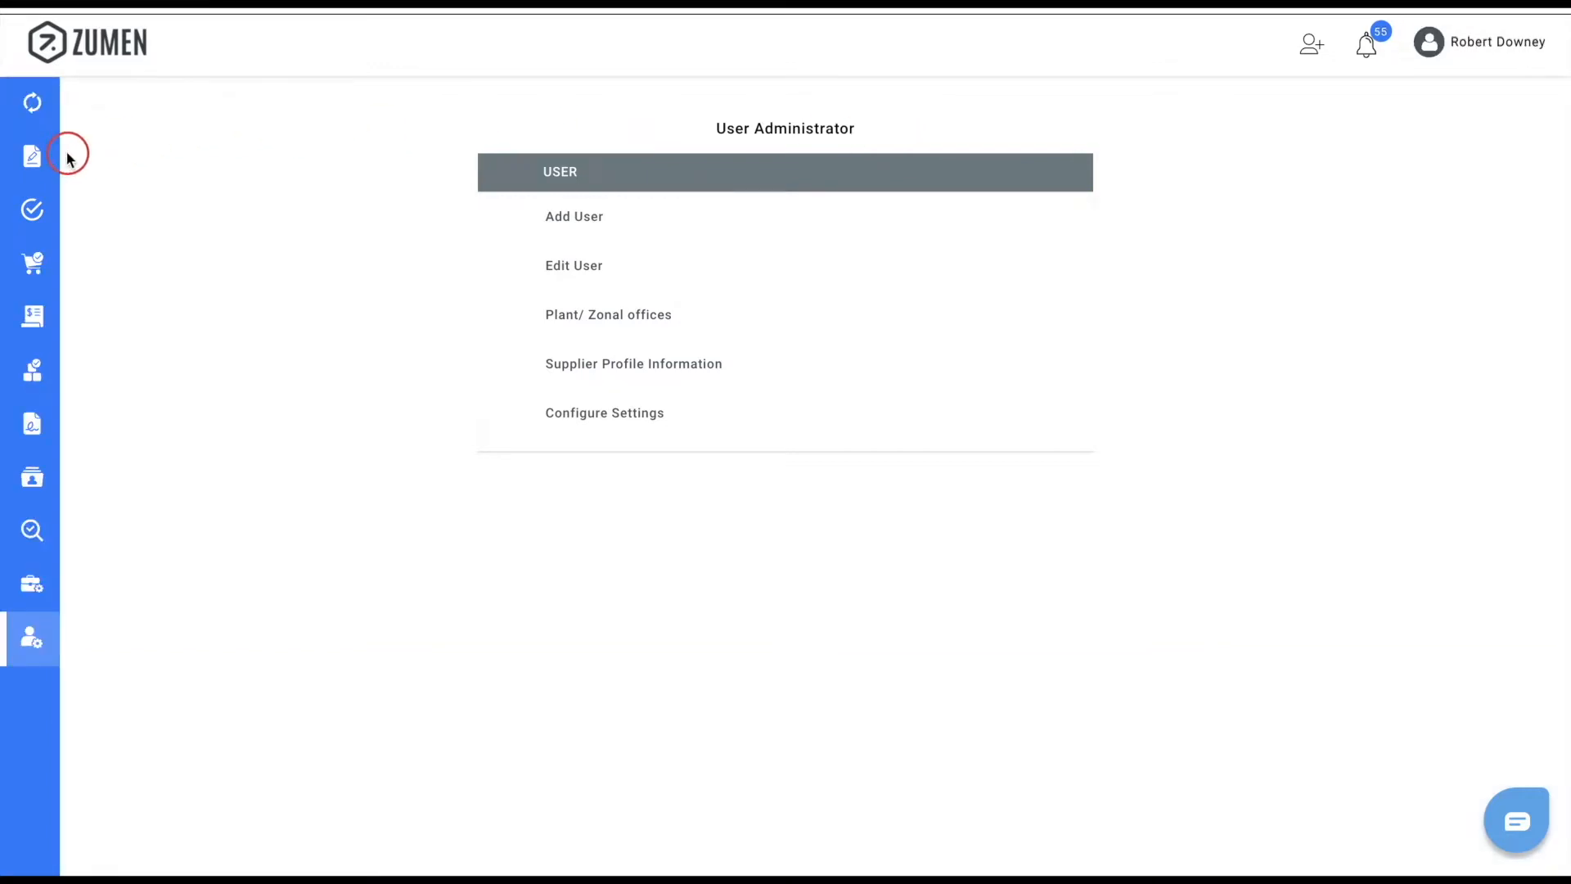
{"action": "mouse_move", "coordinate": [33, 157]}
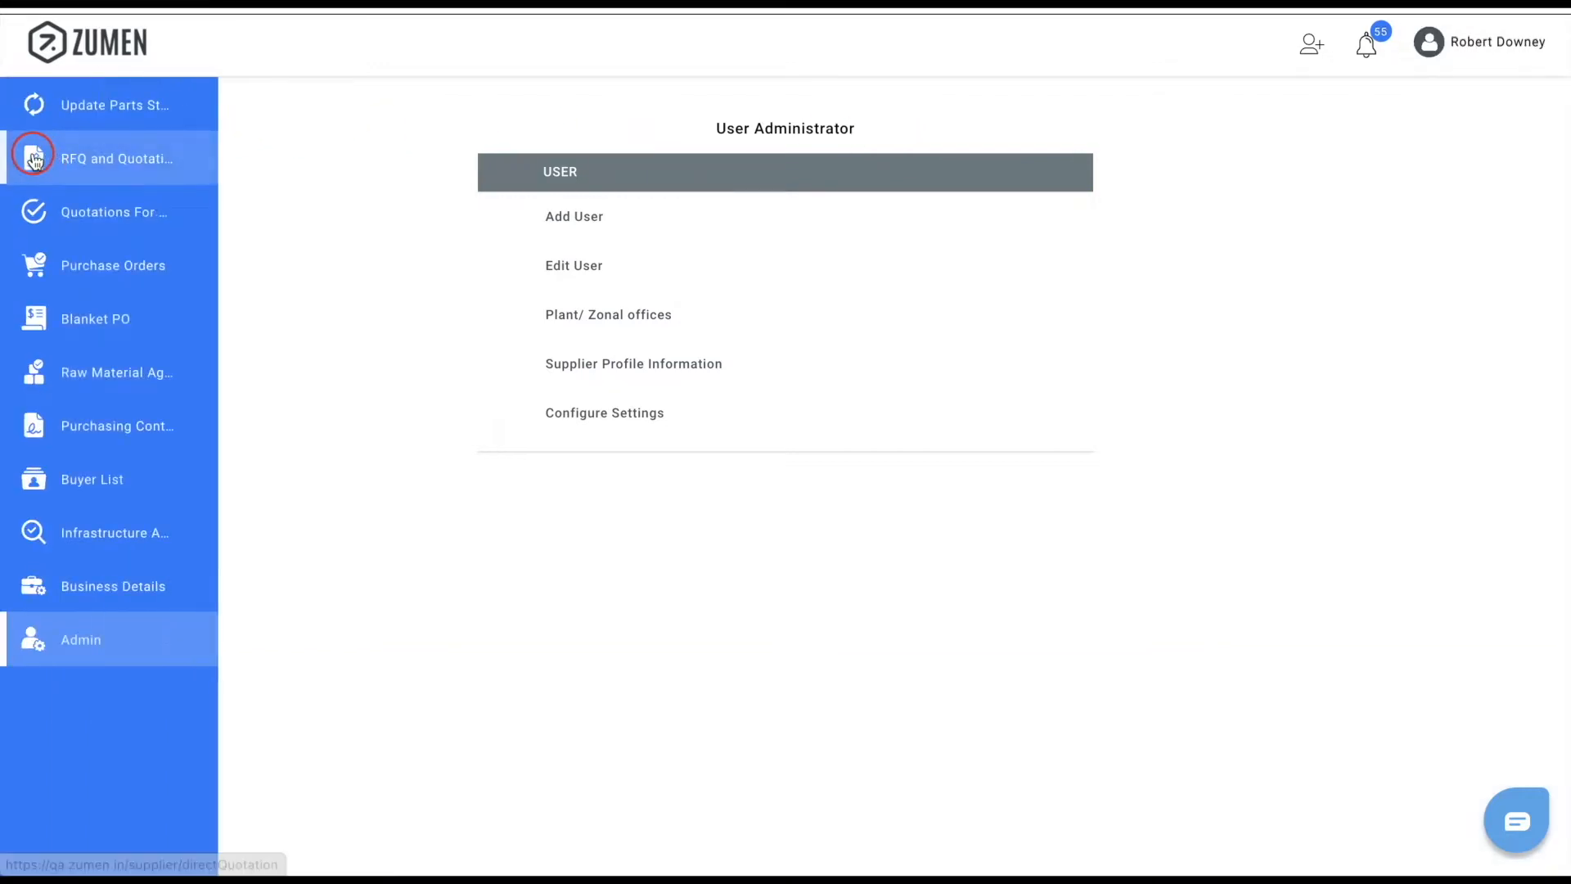
{"action": "left_click", "coordinate": [194, 168]}
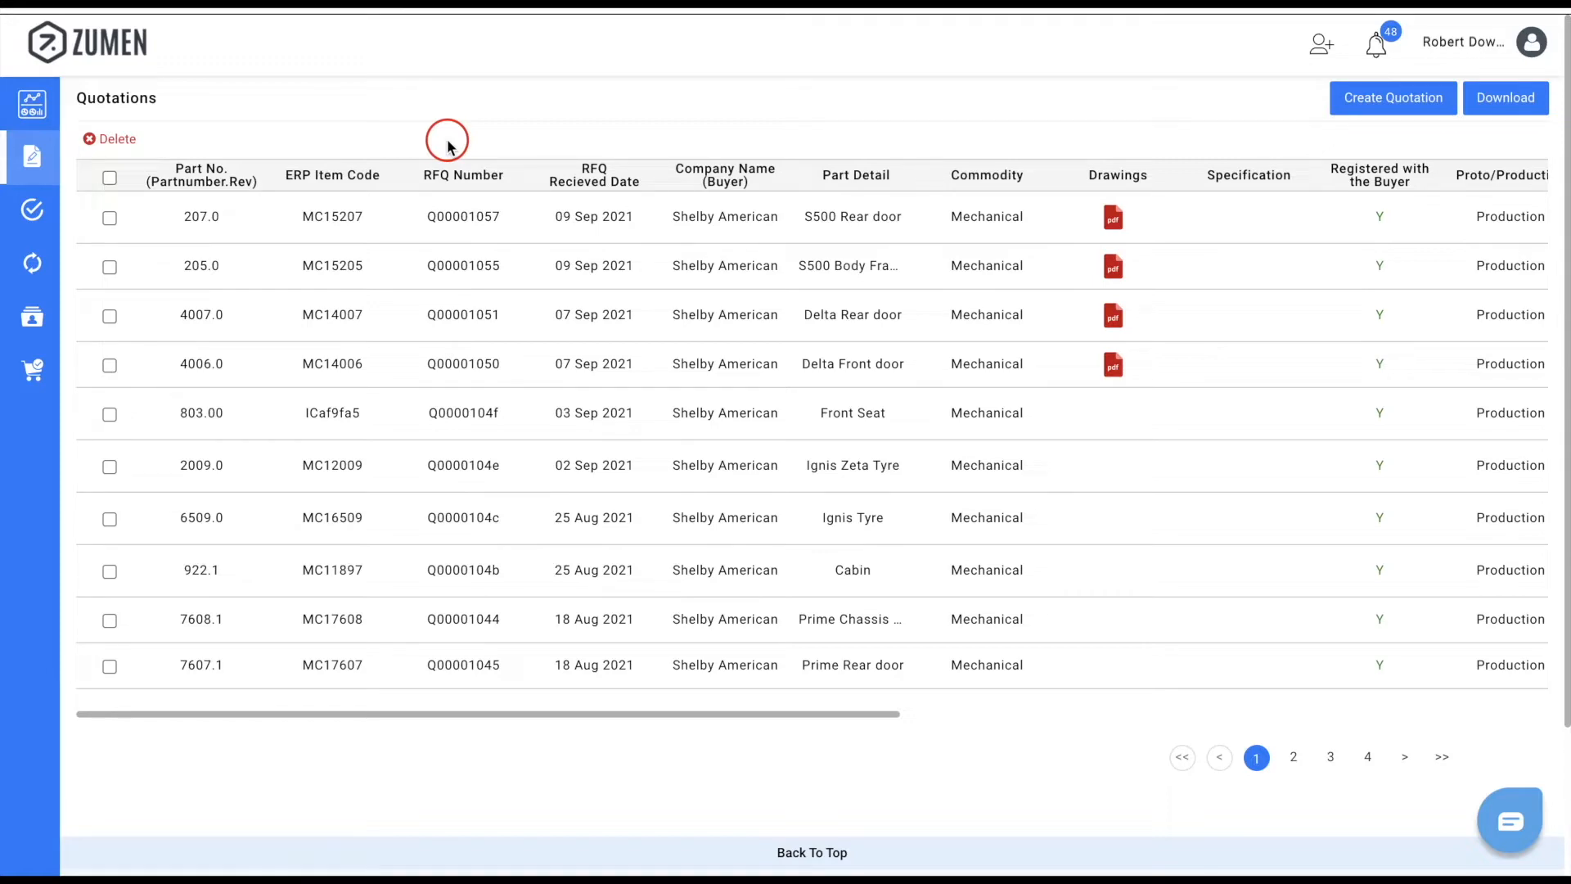
Start a production quotation for the Delta Front door RFQ Q00001050 in the quotations list
{"action": "scroll", "coordinate": [534, 361], "scroll_direction": "right", "scroll_amount": 10}
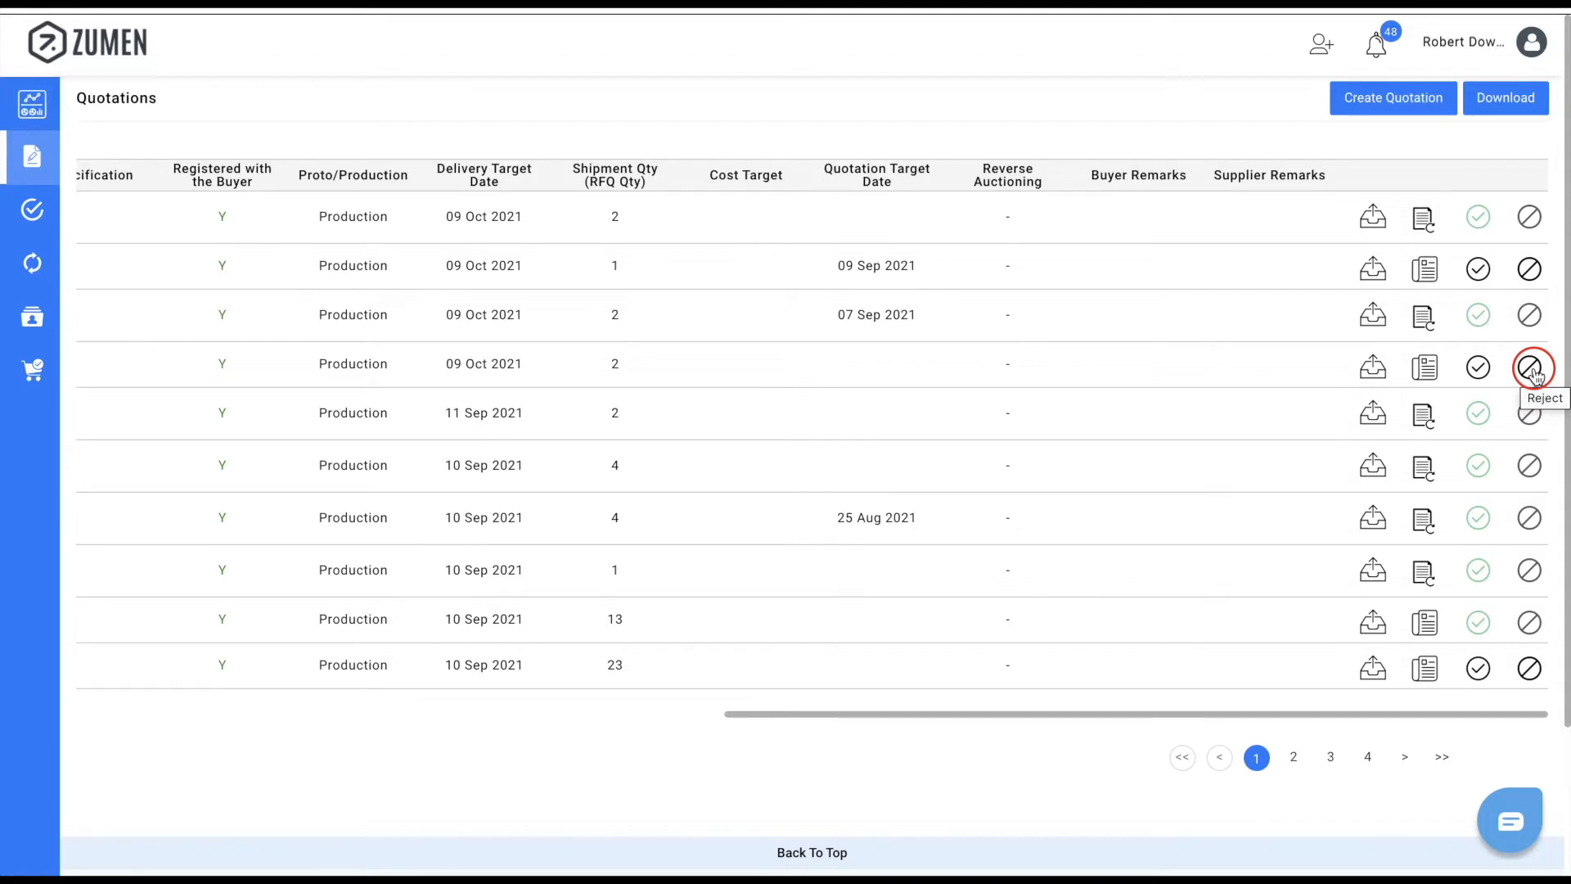
{"action": "left_click", "coordinate": [1427, 372]}
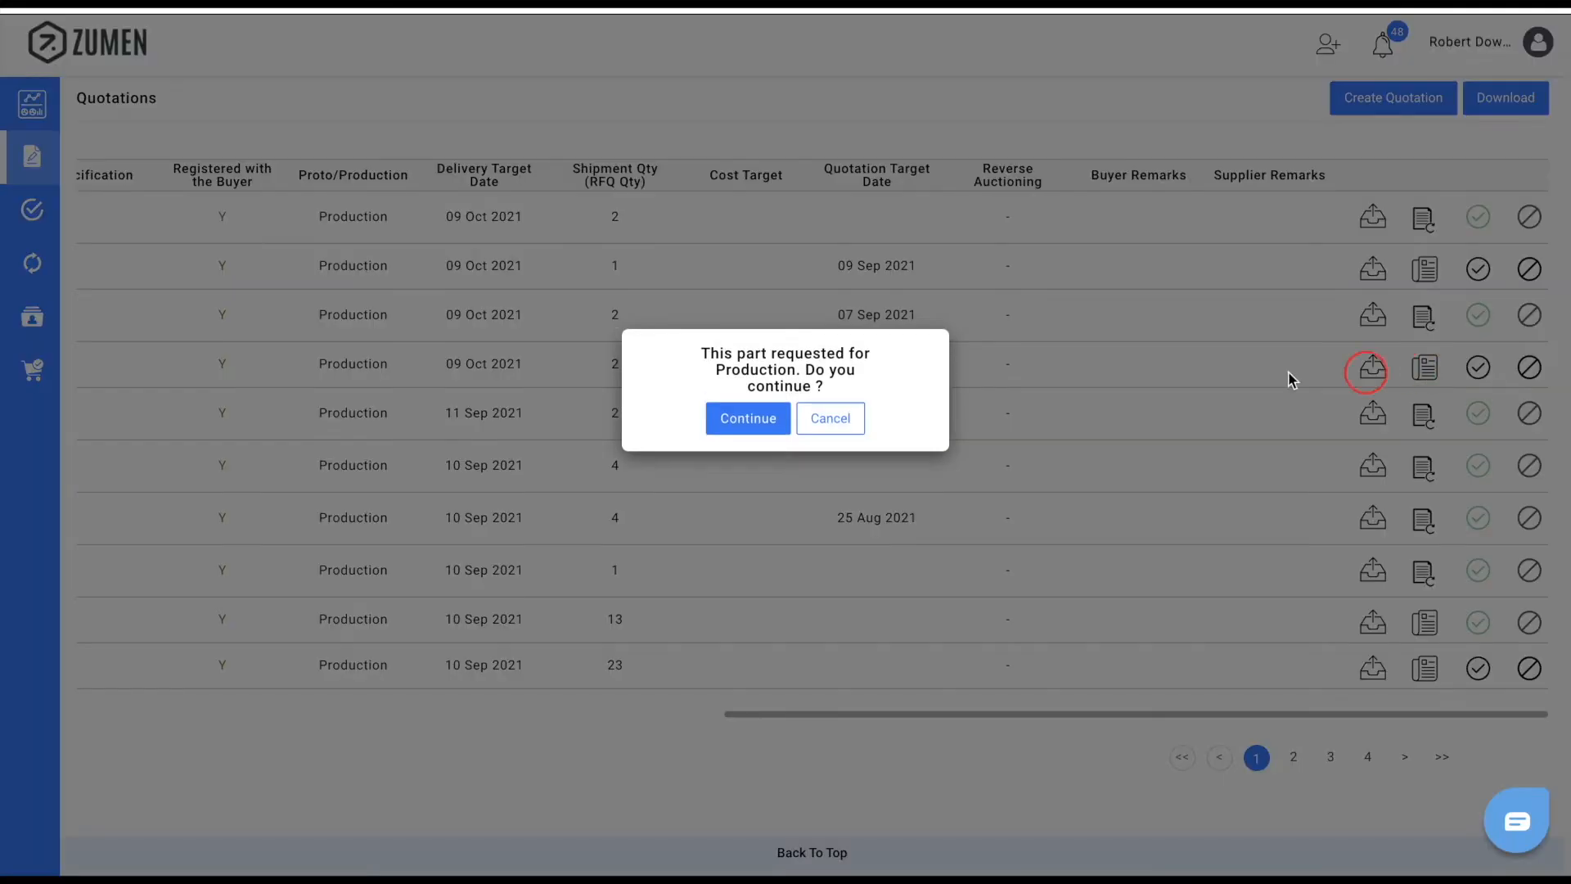
{"action": "left_click", "coordinate": [784, 416]}
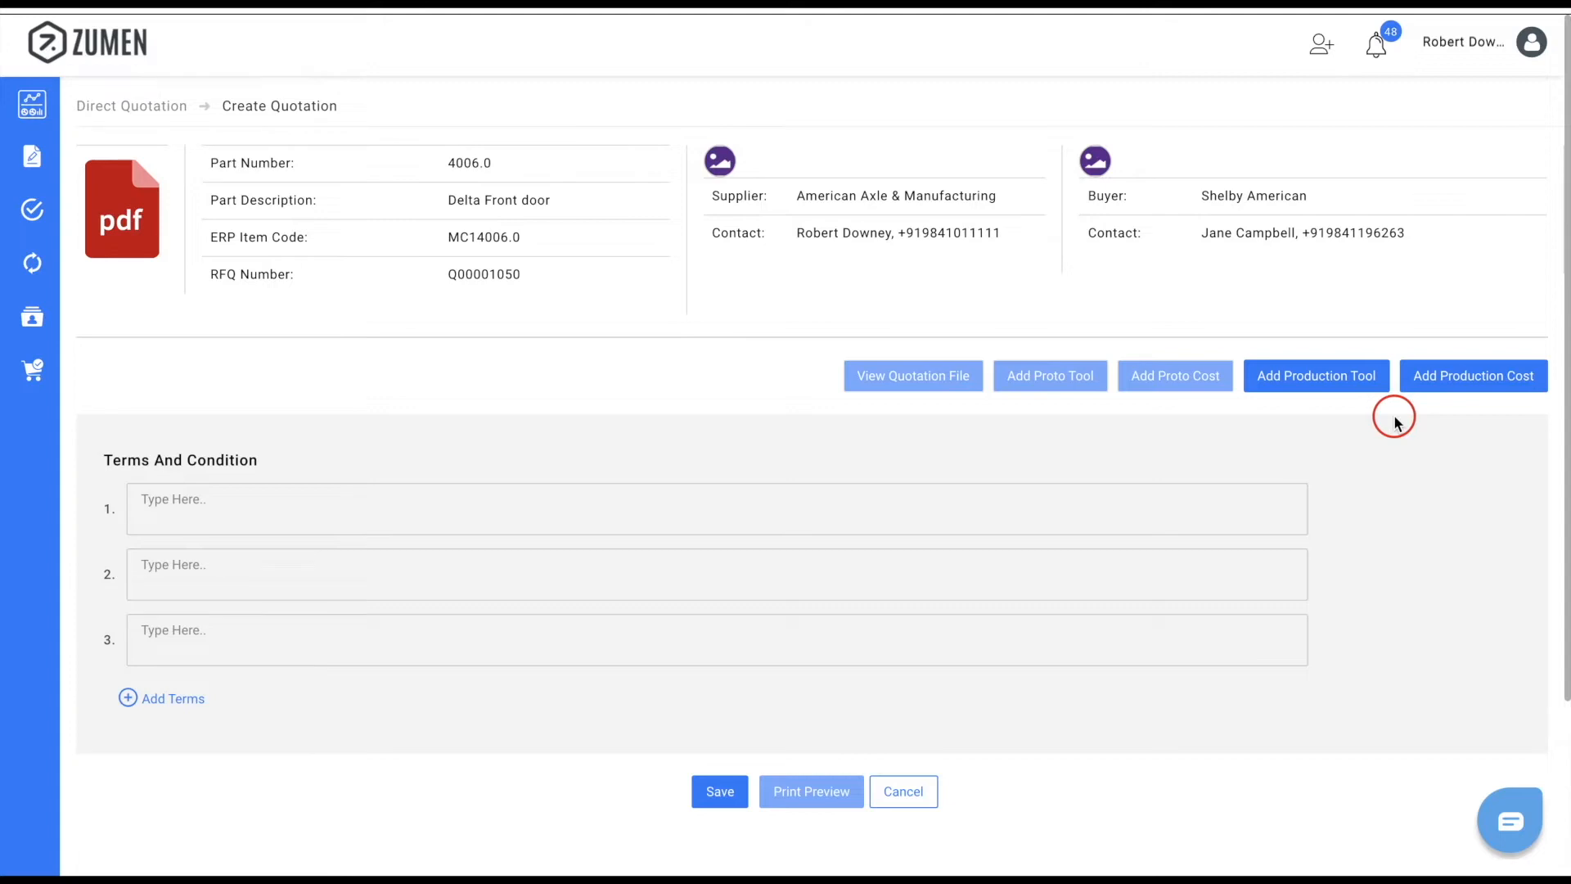
Add the production tool and production cost sections to the quotation and look through the cost tables
{"action": "left_click", "coordinate": [1331, 378]}
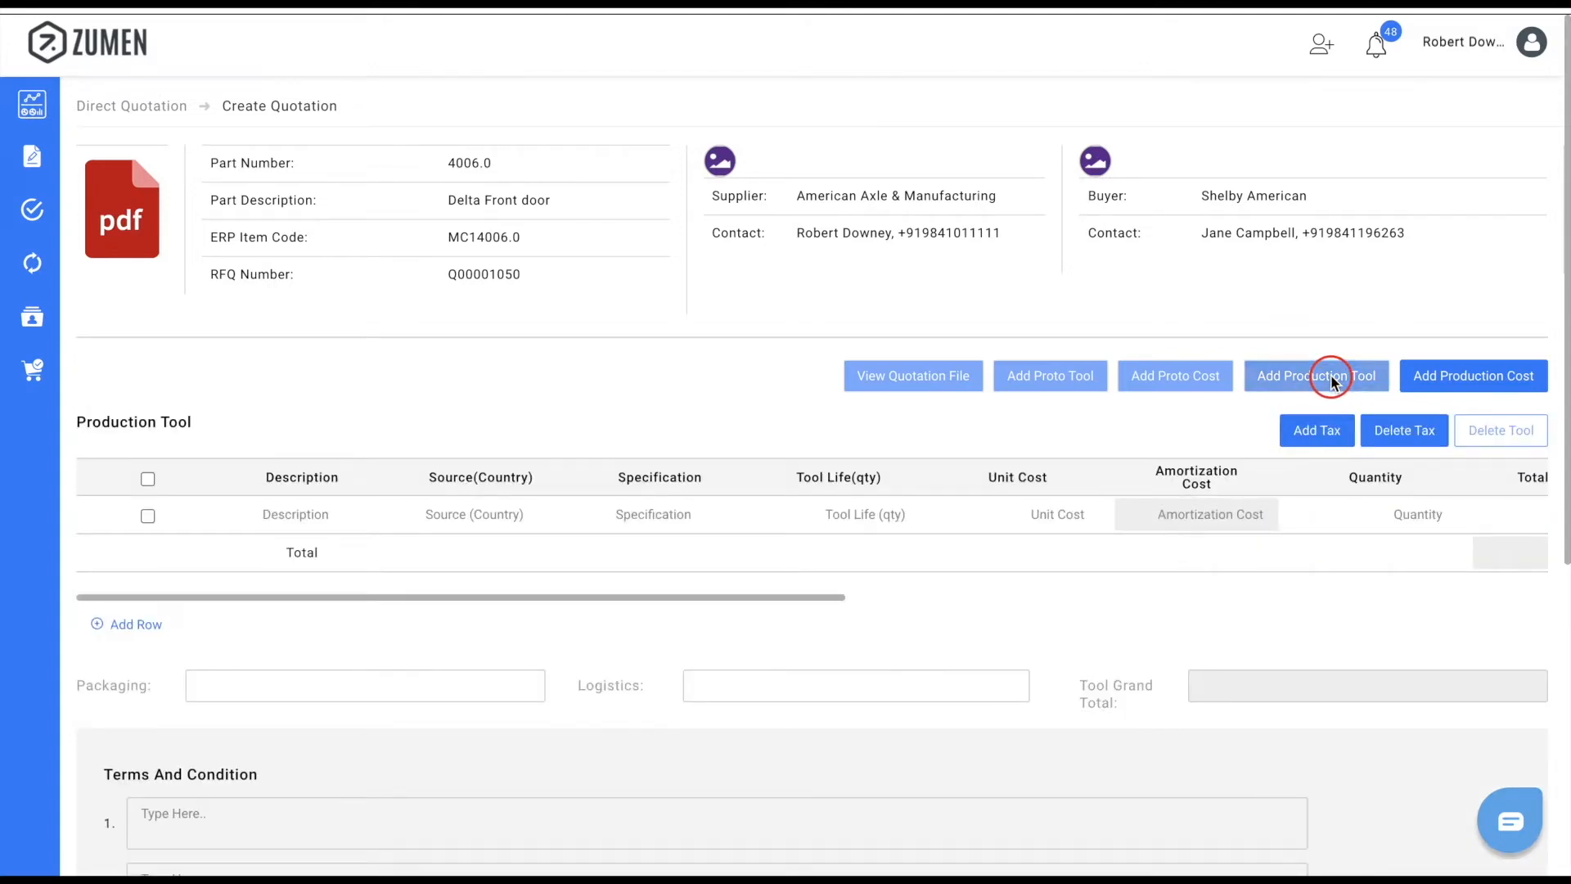
{"action": "left_click", "coordinate": [1446, 376]}
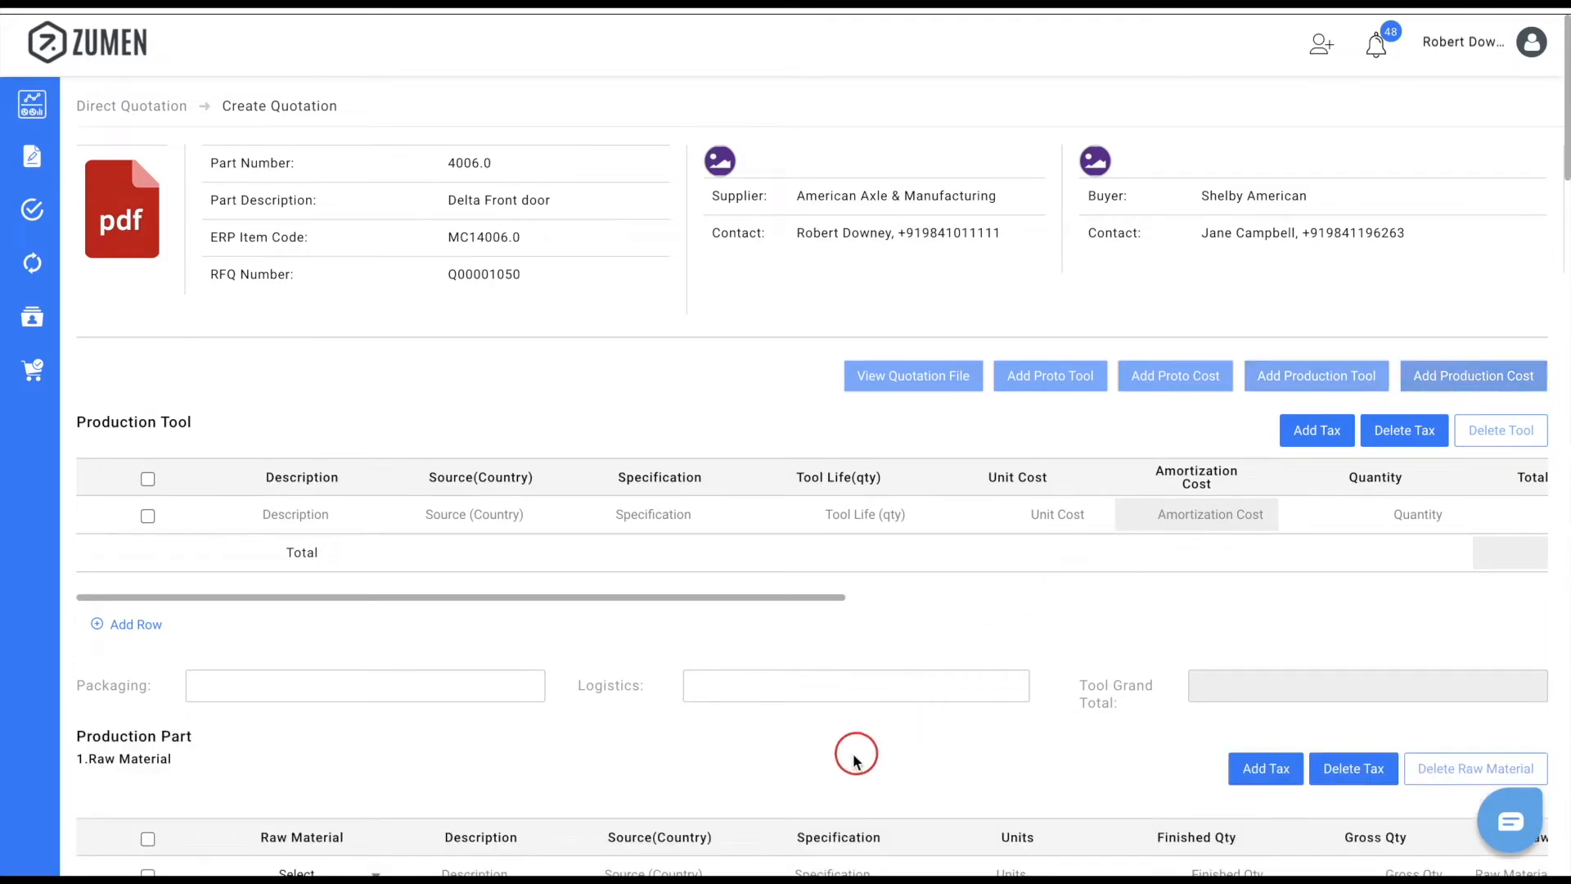
{"action": "scroll", "coordinate": [855, 760], "scroll_direction": "down", "scroll_amount": 12}
{"action": "scroll", "coordinate": [852, 760], "scroll_direction": "down", "scroll_amount": 11}
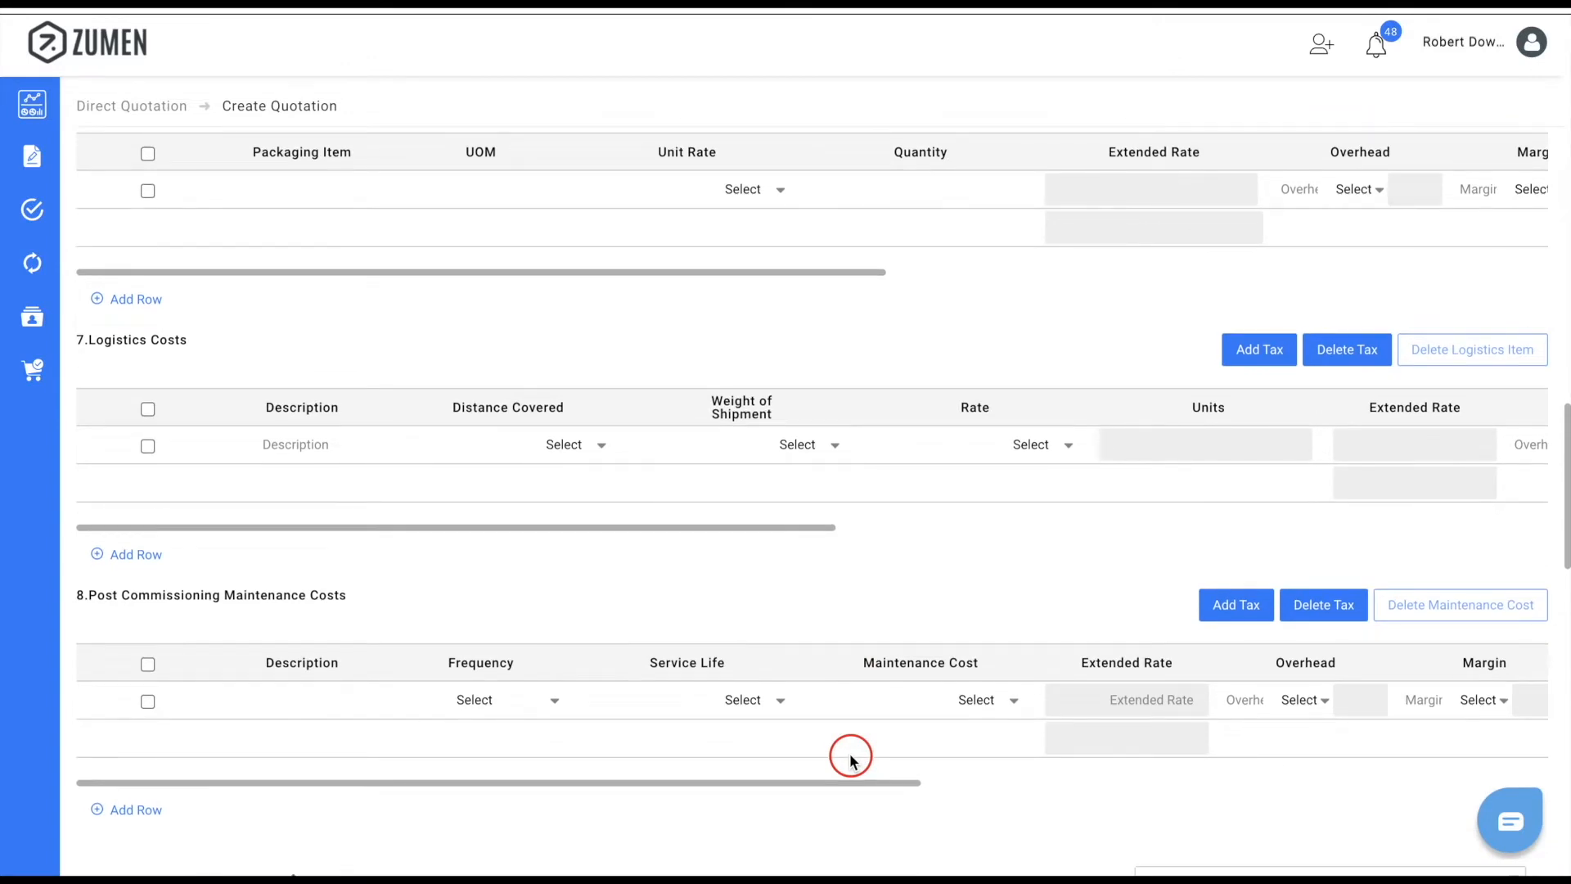
{"action": "scroll", "coordinate": [851, 760], "scroll_direction": "up", "scroll_amount": 11}
{"action": "scroll", "coordinate": [852, 760], "scroll_direction": "up", "scroll_amount": 7}
{"action": "scroll", "coordinate": [852, 760], "scroll_direction": "up", "scroll_amount": 5}
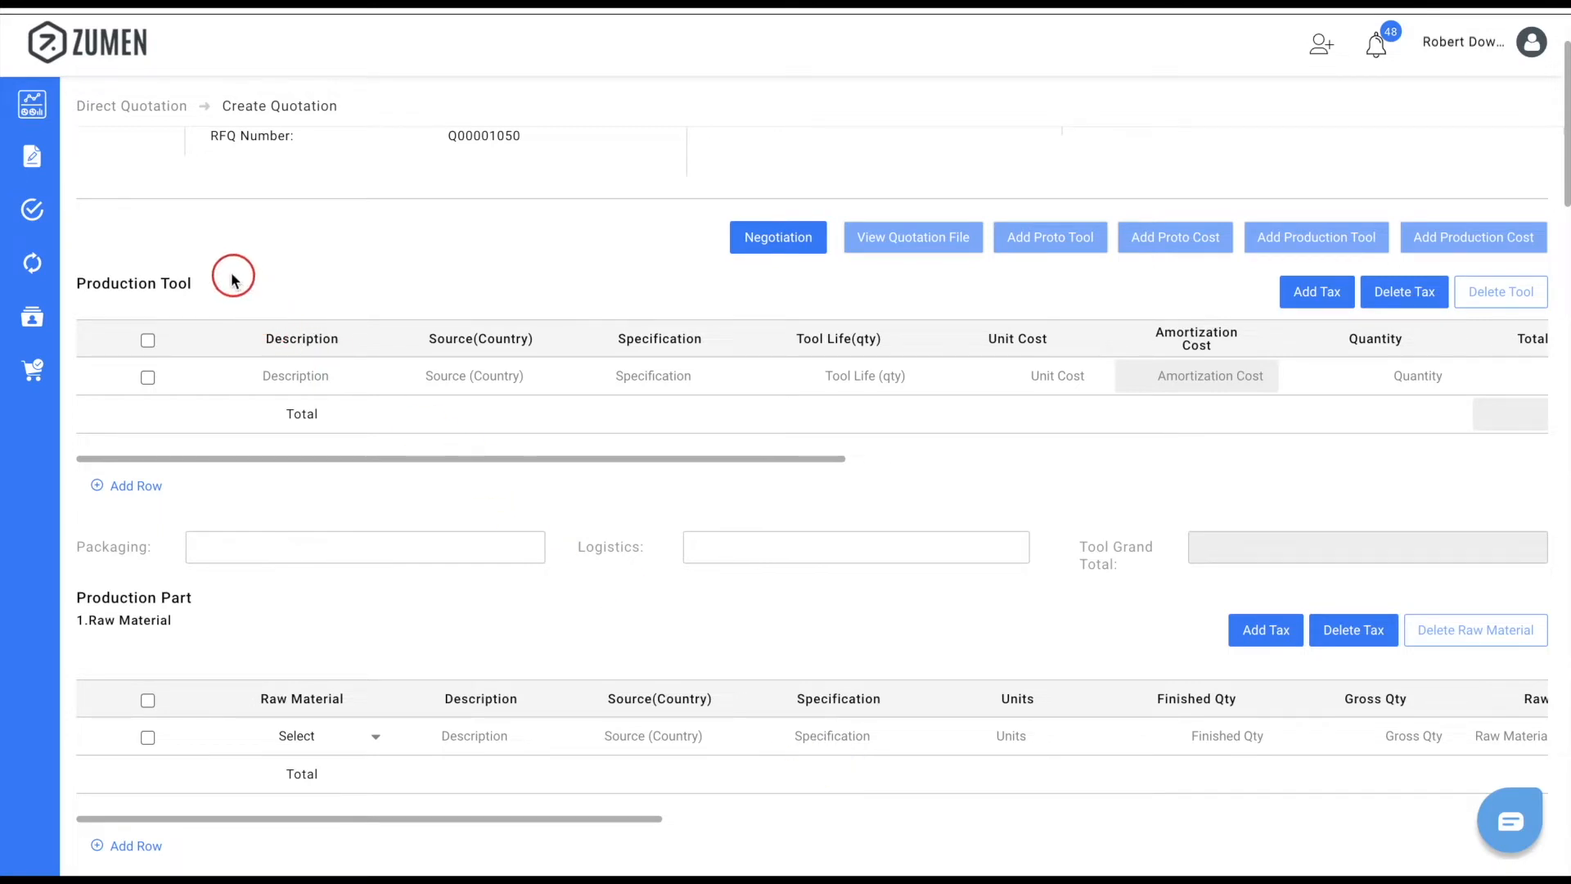
Fill in the Production Tool row with description Press tool, tool life 5, unit cost 20000 and quantity 1
{"action": "left_click", "coordinate": [282, 375]}
{"action": "type", "text": "Press tool"}
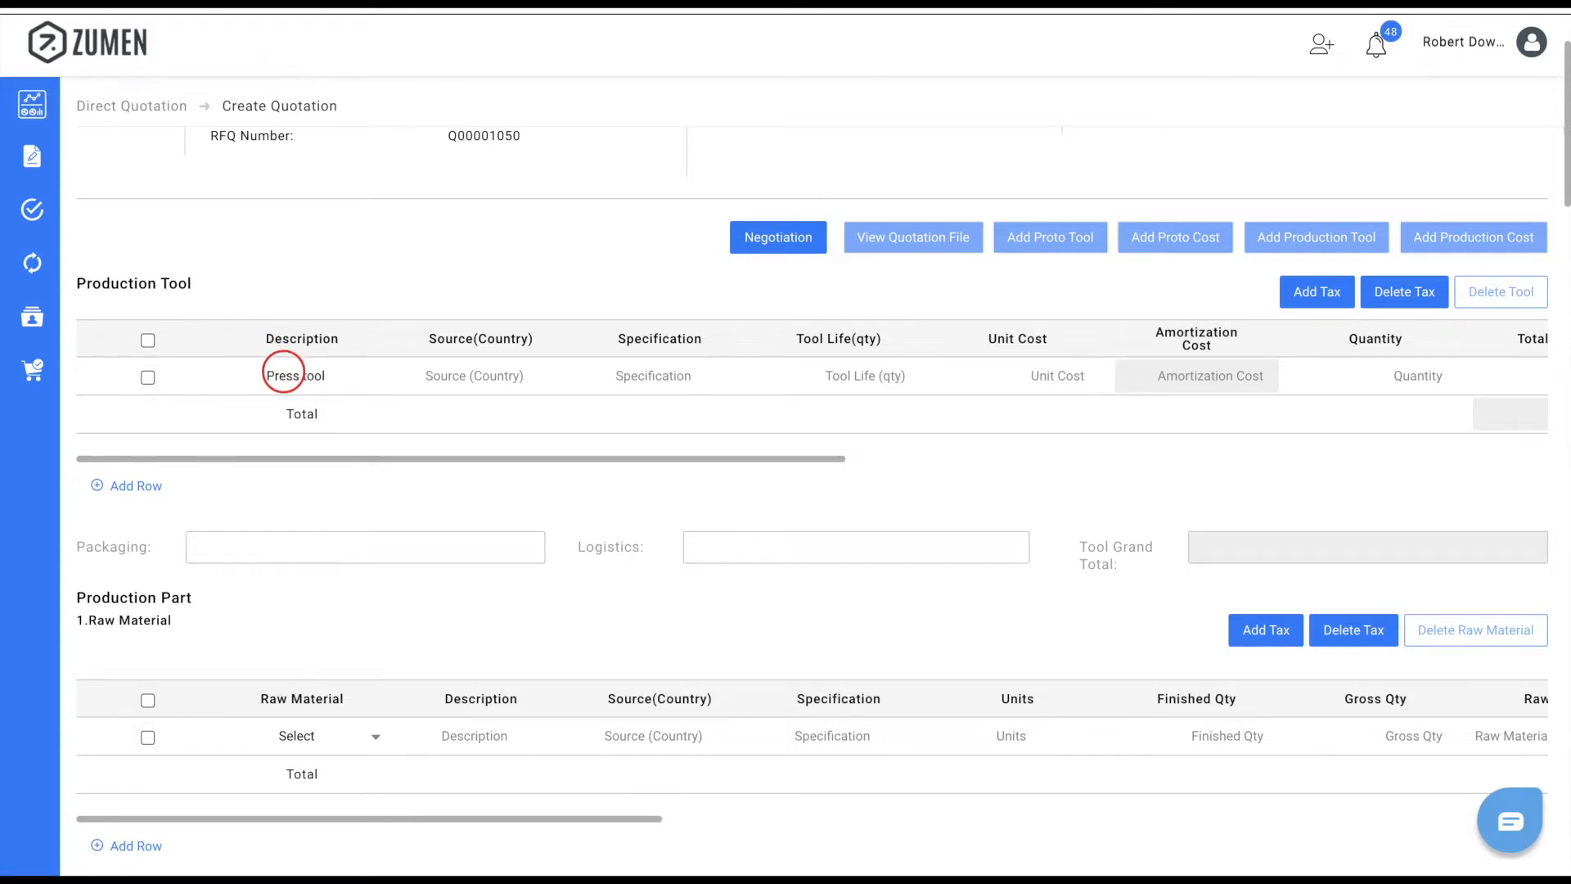
{"action": "type", "text": "5"}
{"action": "key", "text": "Tab"}
{"action": "type", "text": "2000"}
{"action": "key", "text": "Tab"}
{"action": "type", "text": "1"}
{"action": "key", "text": "Tab"}
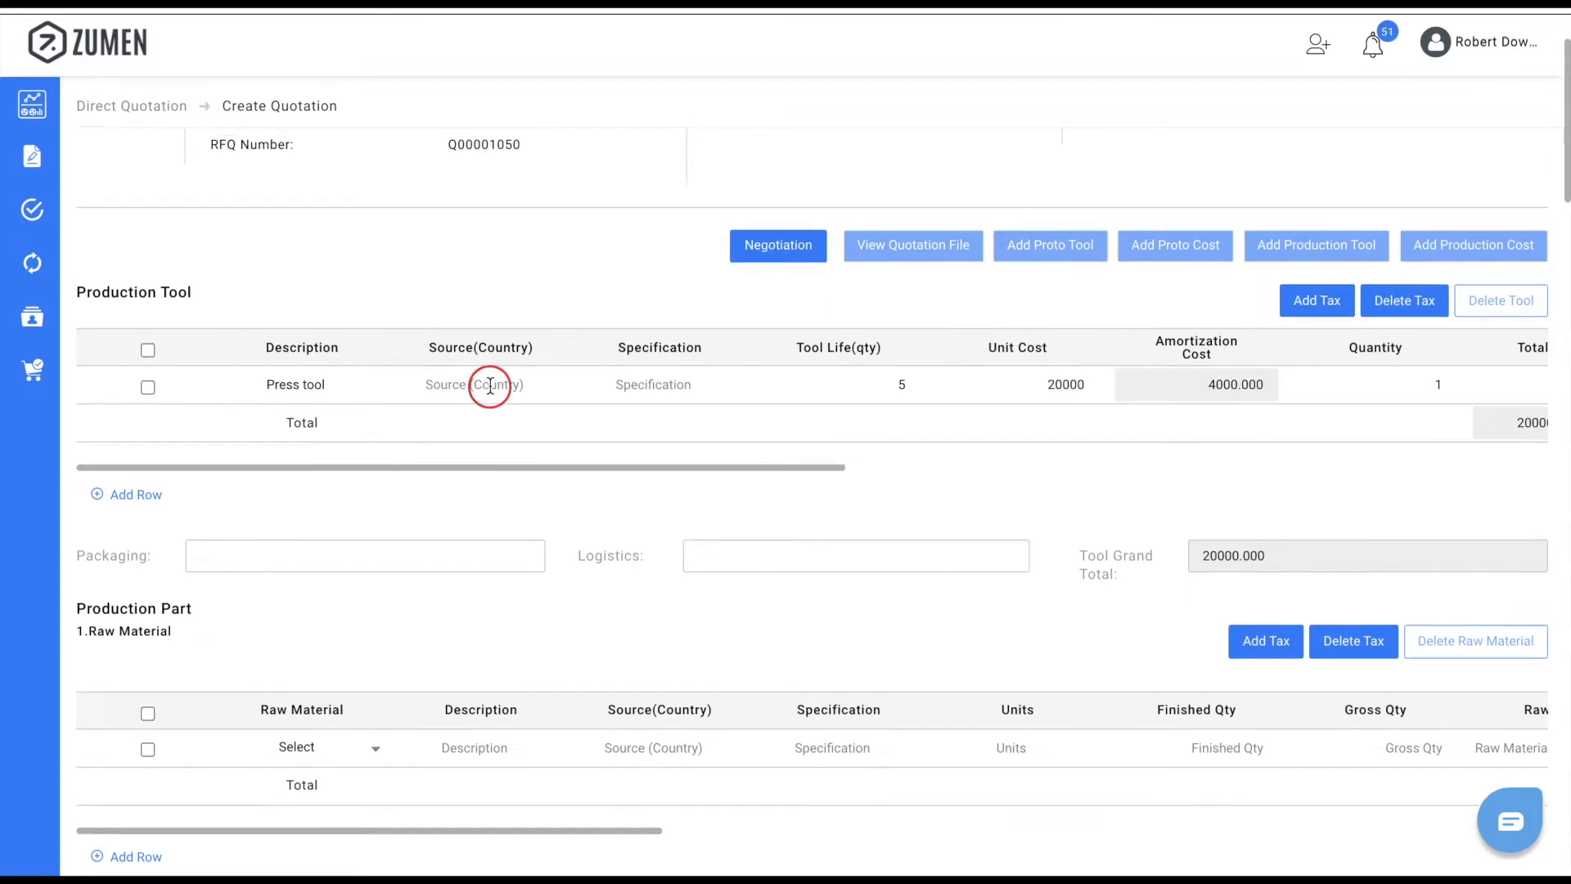
{"action": "left_click", "coordinate": [488, 386]}
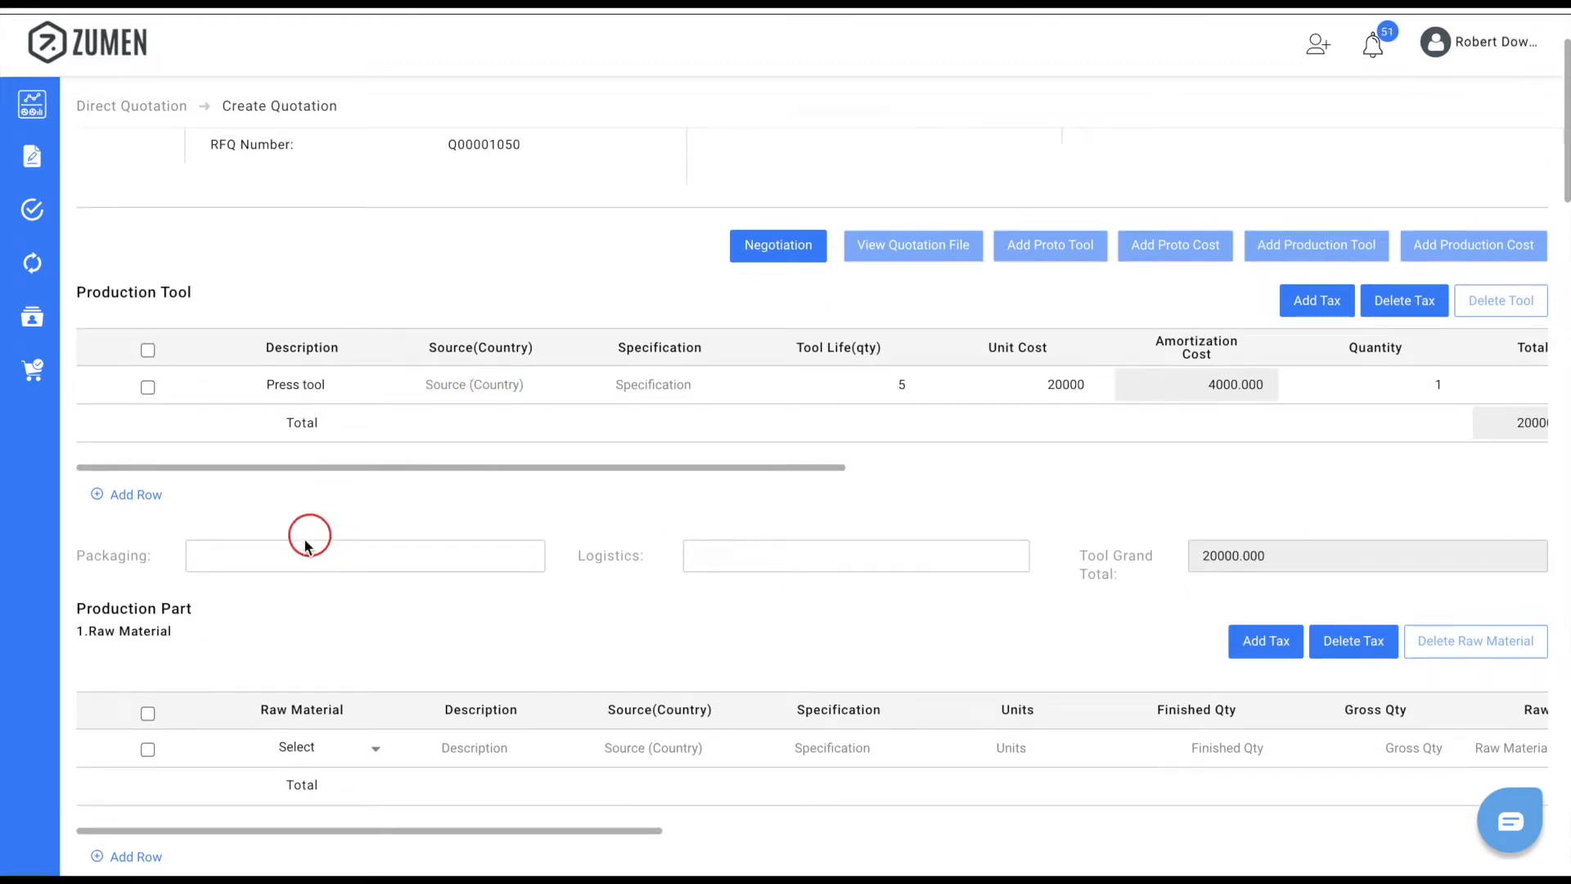
Start a new raw material with Carbon steel as name and description and LB as unit of measurement
{"action": "left_click", "coordinate": [371, 749]}
{"action": "left_click", "coordinate": [361, 769]}
{"action": "left_click", "coordinate": [392, 191]}
{"action": "type", "text": "Ca"}
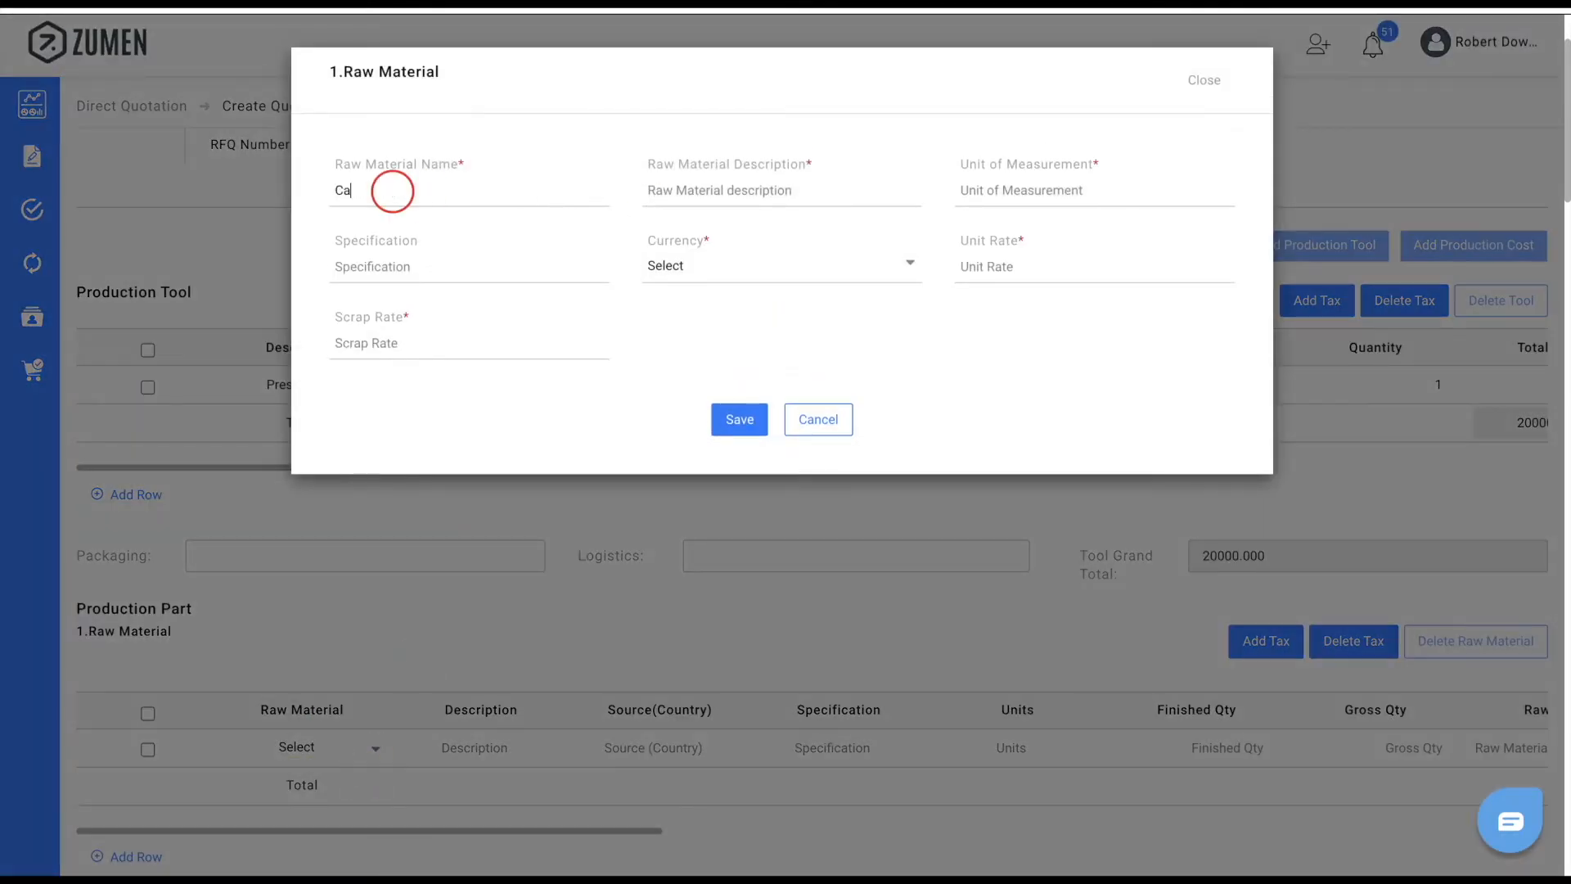
{"action": "type", "text": "rbon steel"}
{"action": "key", "text": "Tab"}
{"action": "type", "text": "Carbon steel"}
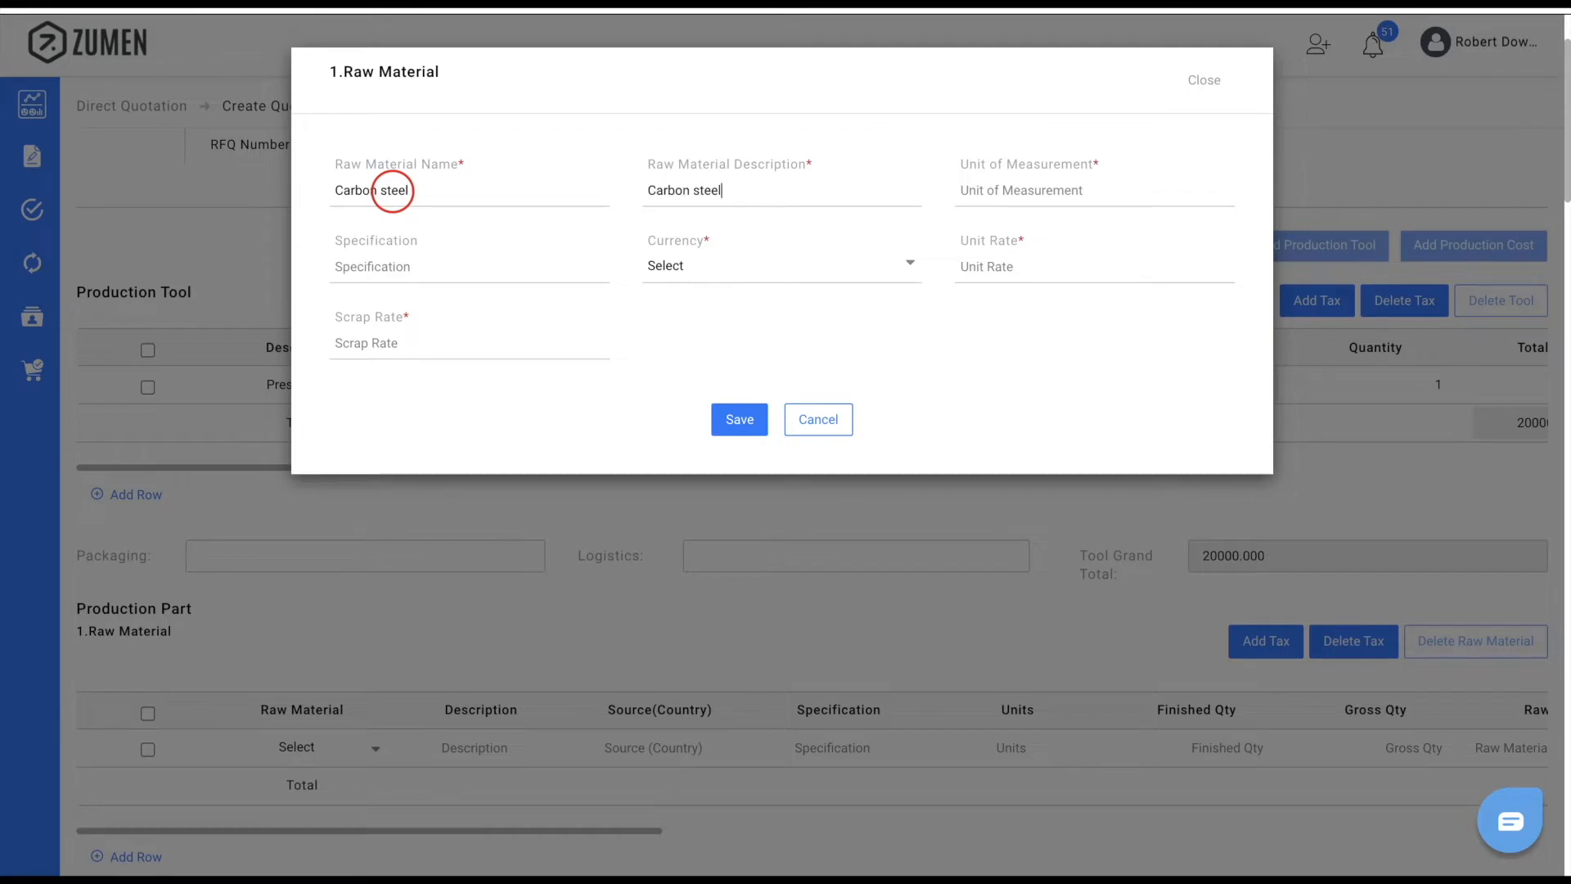
{"action": "key", "text": "Tab"}
{"action": "type", "text": "LB"}
Set the new raw material's currency to USD, unit rate to 1.02 and scrap rate to 0.01, and save it
{"action": "left_click", "coordinate": [702, 266]}
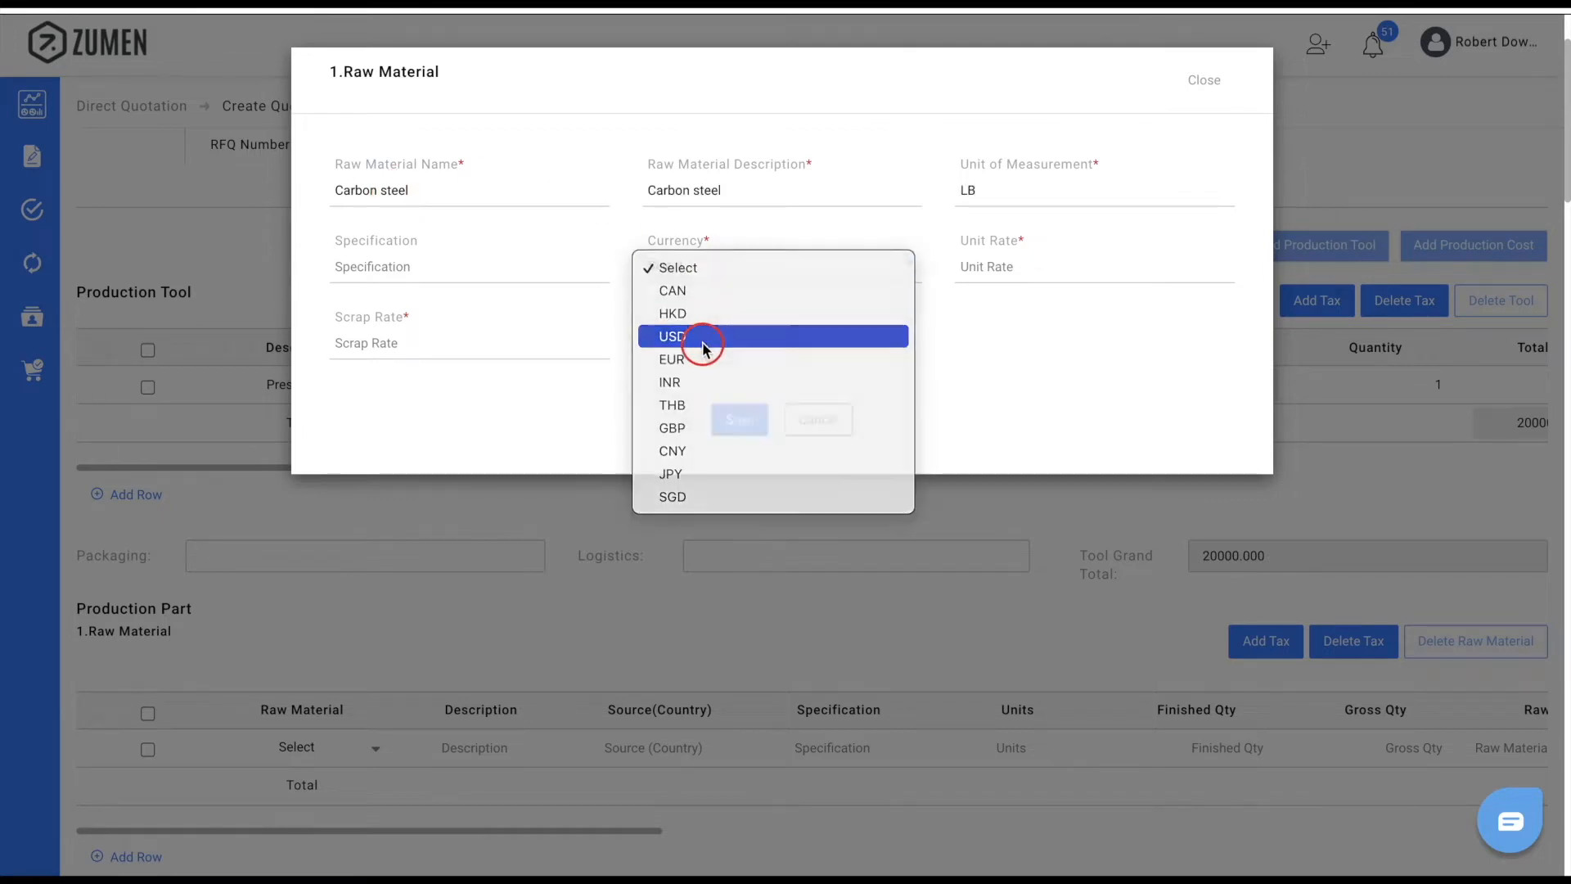
{"action": "left_click", "coordinate": [702, 337]}
{"action": "left_click", "coordinate": [1035, 269]}
{"action": "type", "text": "1.02"}
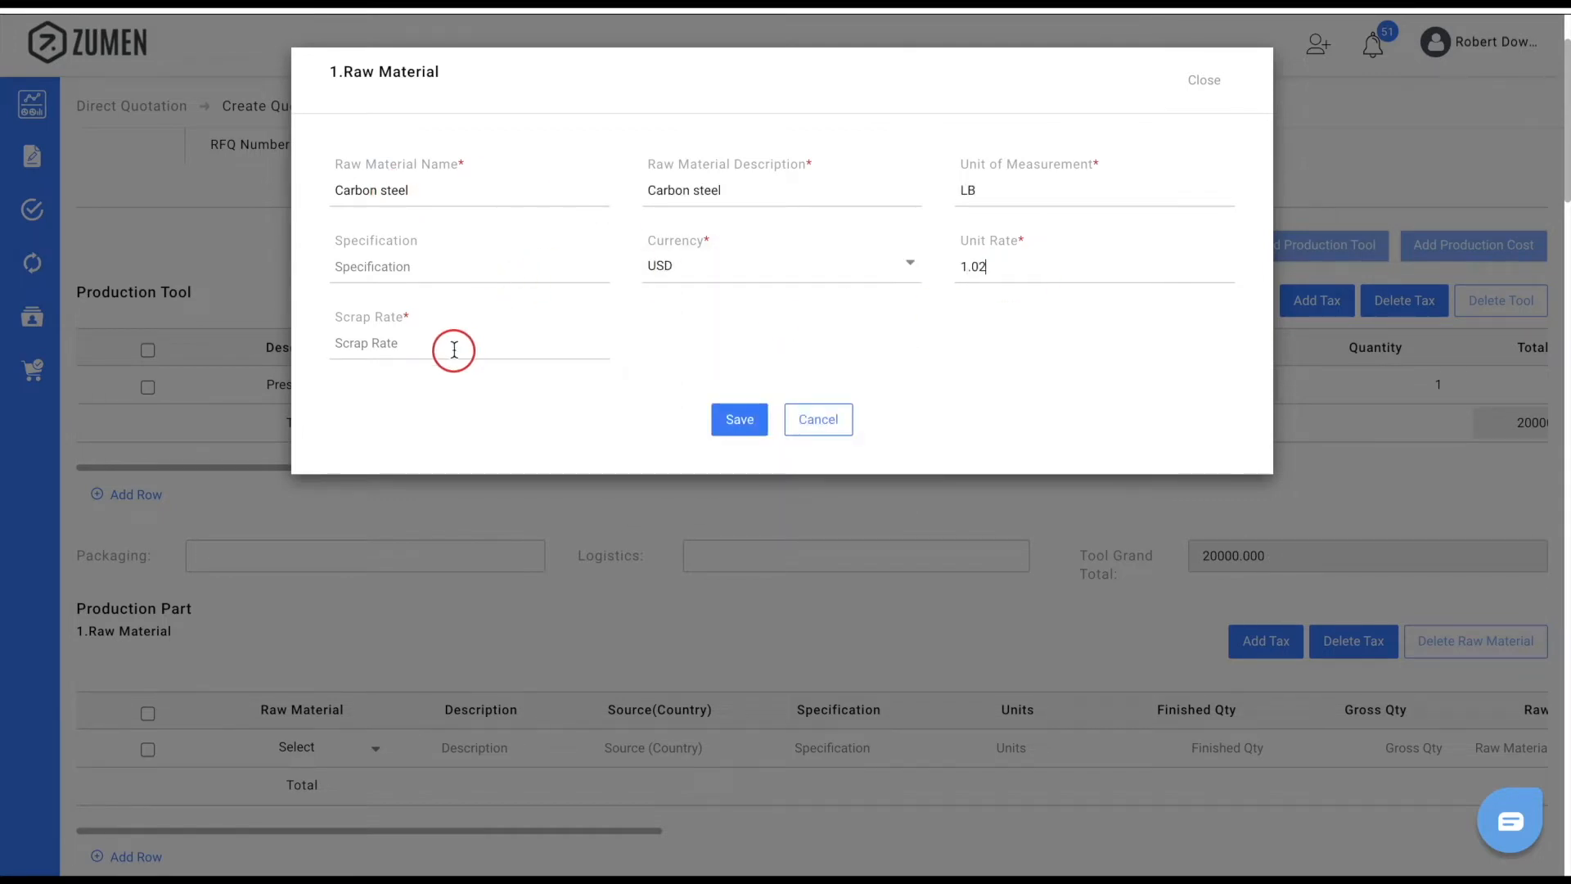
{"action": "left_click", "coordinate": [454, 350]}
{"action": "type", "text": "0.05"}
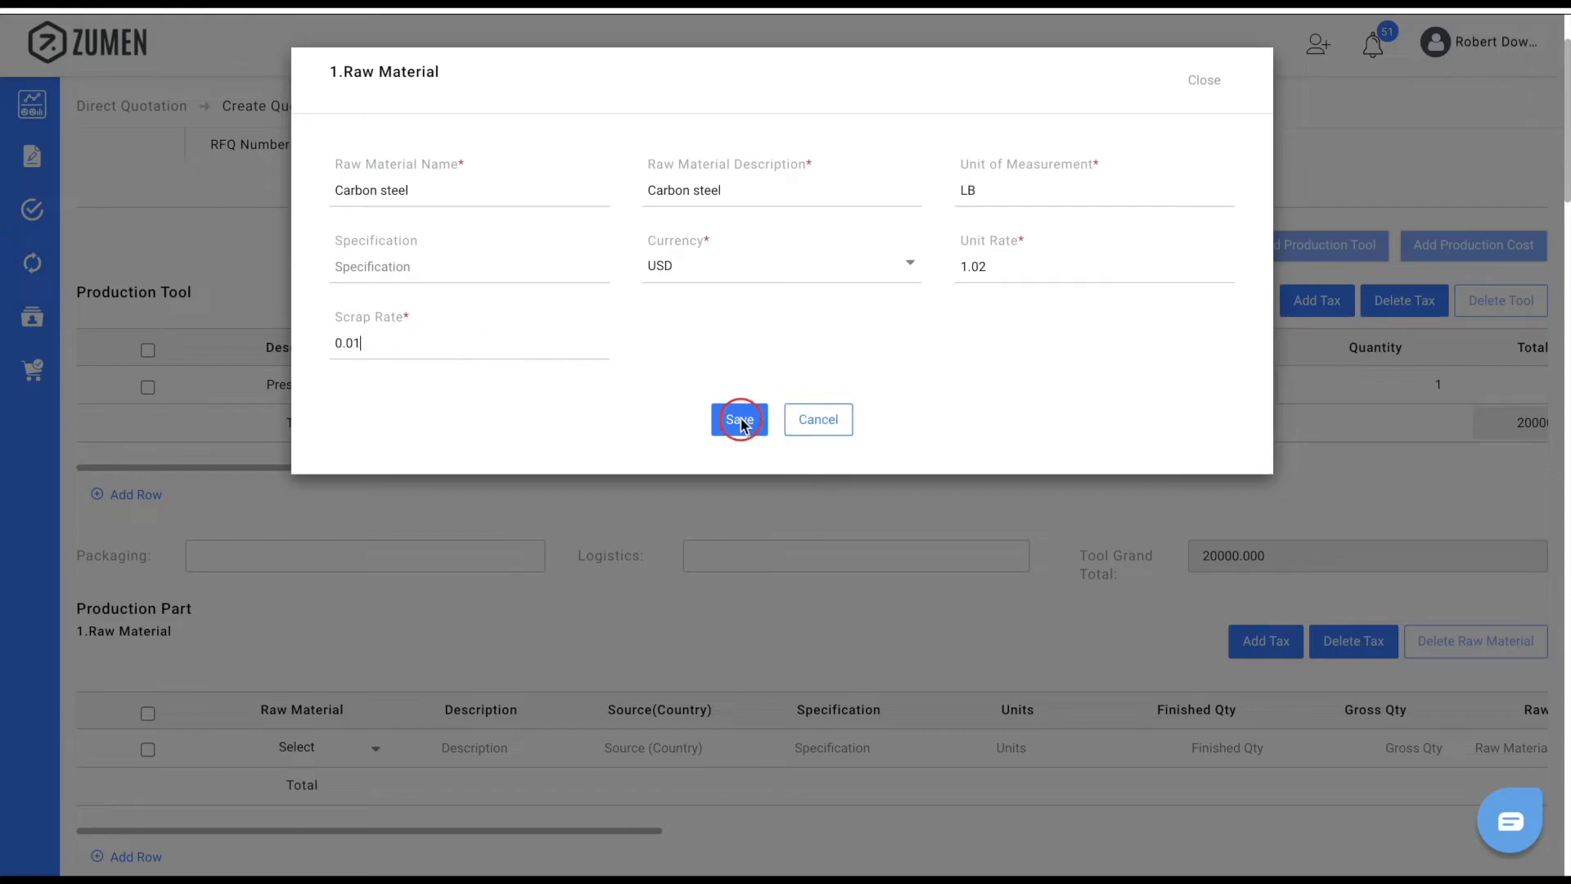
{"action": "left_click", "coordinate": [740, 419]}
Choose Carbon steel in the Raw Material row and set its gross quantity to 1000
{"action": "left_click", "coordinate": [376, 748]}
{"action": "left_click", "coordinate": [354, 791]}
{"action": "left_click", "coordinate": [1412, 736]}
{"action": "type", "text": "1000"}
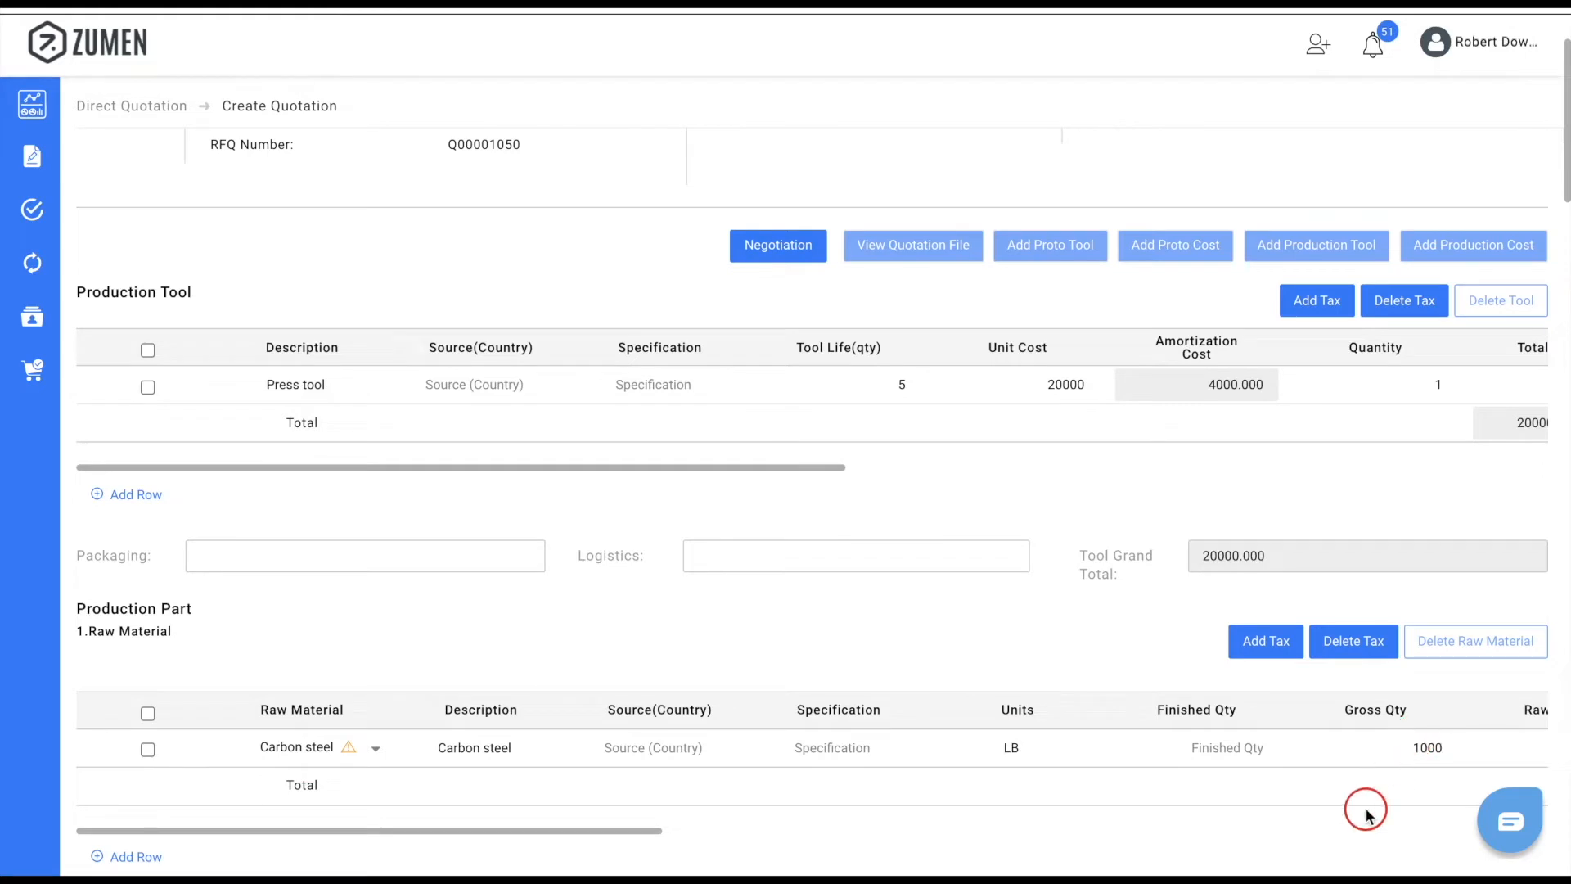
{"action": "scroll", "coordinate": [1366, 816], "scroll_direction": "right", "scroll_amount": 10}
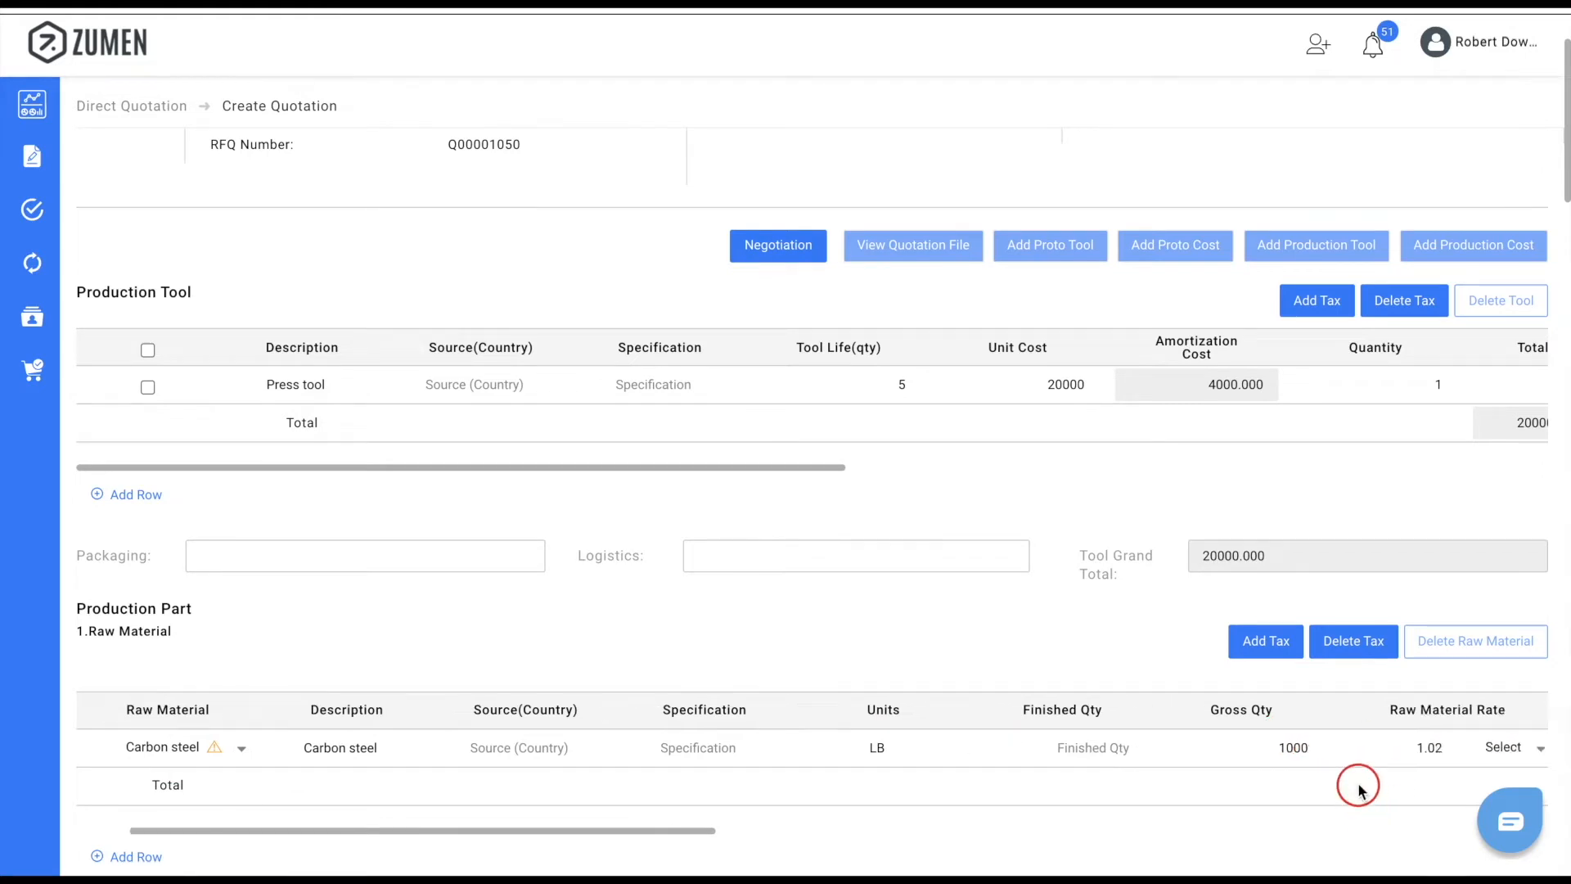
Enter a Die casting operation under Process / Operation with Press tool as equipment and a time of 10 Min
{"action": "scroll", "coordinate": [1358, 786], "scroll_direction": "down", "scroll_amount": 5}
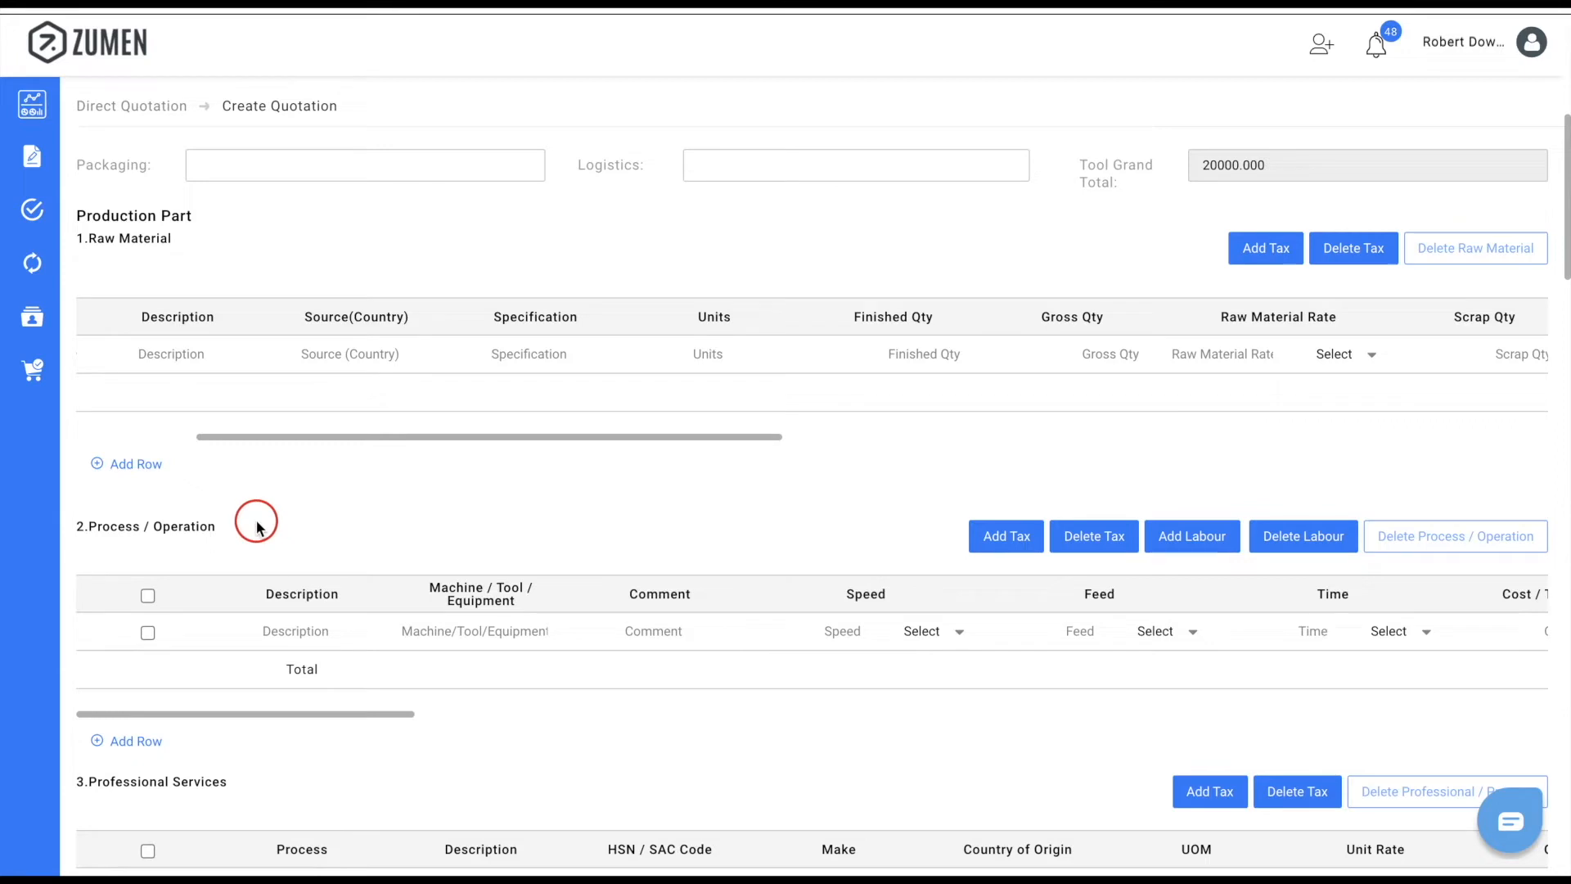
{"action": "left_click", "coordinate": [283, 631]}
{"action": "type", "text": "Die dasting"}
{"action": "left_click", "coordinate": [446, 643]}
{"action": "type", "text": "Press tool"}
{"action": "left_click", "coordinate": [1304, 634]}
{"action": "type", "text": "10"}
{"action": "left_click", "coordinate": [1424, 631]}
{"action": "left_click", "coordinate": [1410, 674]}
Set the Die casting operation's cost per time to 100 and check its extended rate
{"action": "scroll", "coordinate": [1248, 670], "scroll_direction": "right", "scroll_amount": 2}
{"action": "scroll", "coordinate": [1248, 669], "scroll_direction": "right", "scroll_amount": 1}
{"action": "left_click", "coordinate": [1295, 631]}
{"action": "type", "text": "100"}
{"action": "scroll", "coordinate": [1295, 631], "scroll_direction": "right", "scroll_amount": 10}
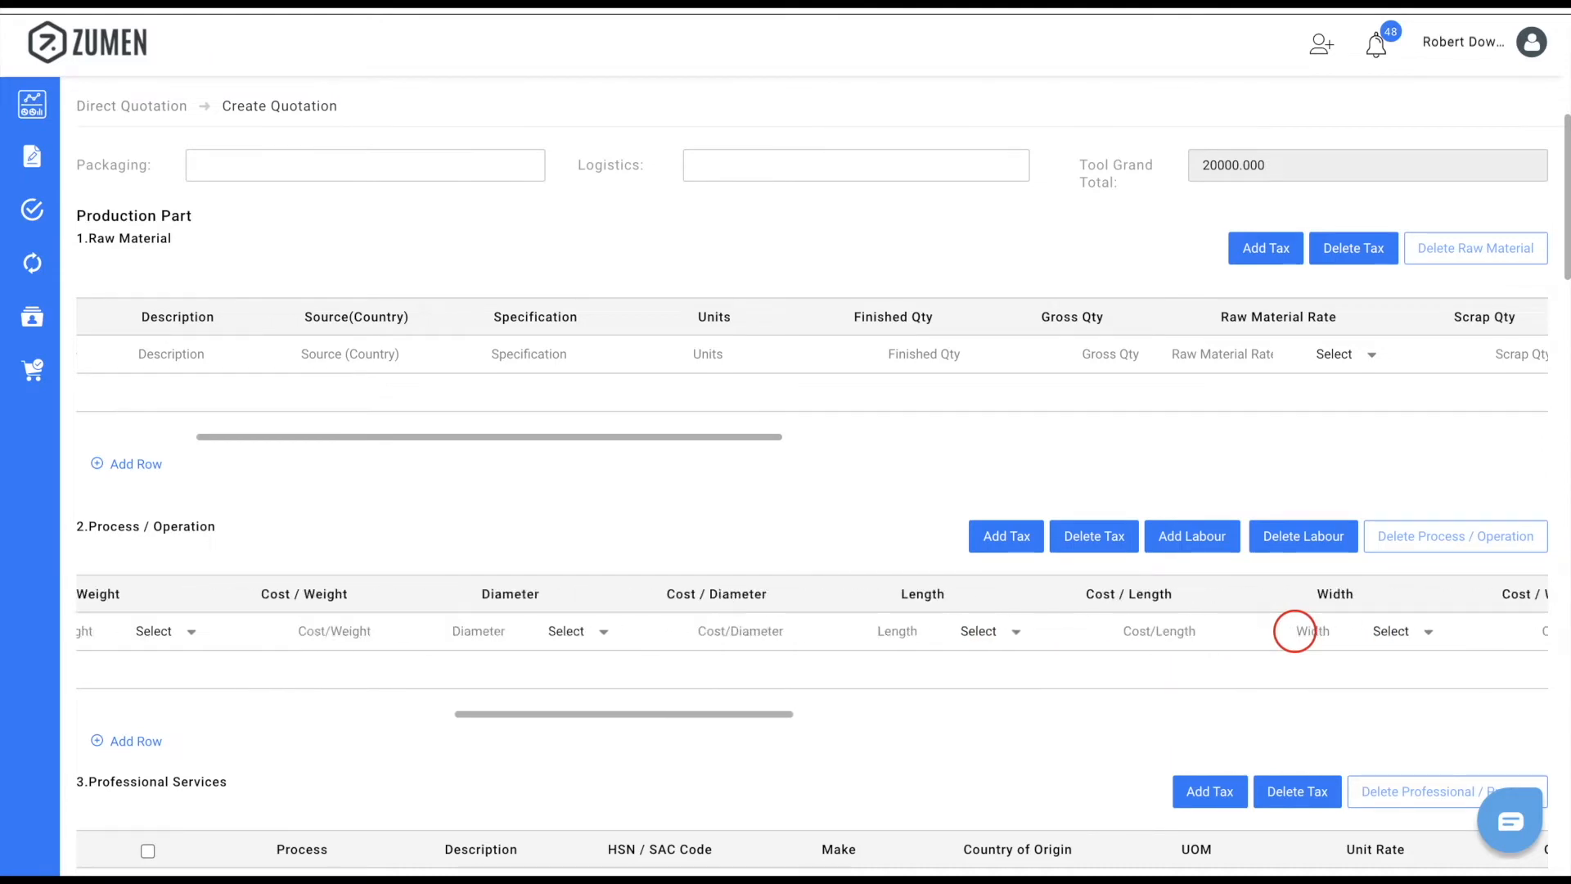
{"action": "scroll", "coordinate": [1295, 631], "scroll_direction": "right", "scroll_amount": 10}
Fill in the Professional Services row with description Welding, unit rate 100 and quantity 2
{"action": "scroll", "coordinate": [1106, 677], "scroll_direction": "down", "scroll_amount": 2}
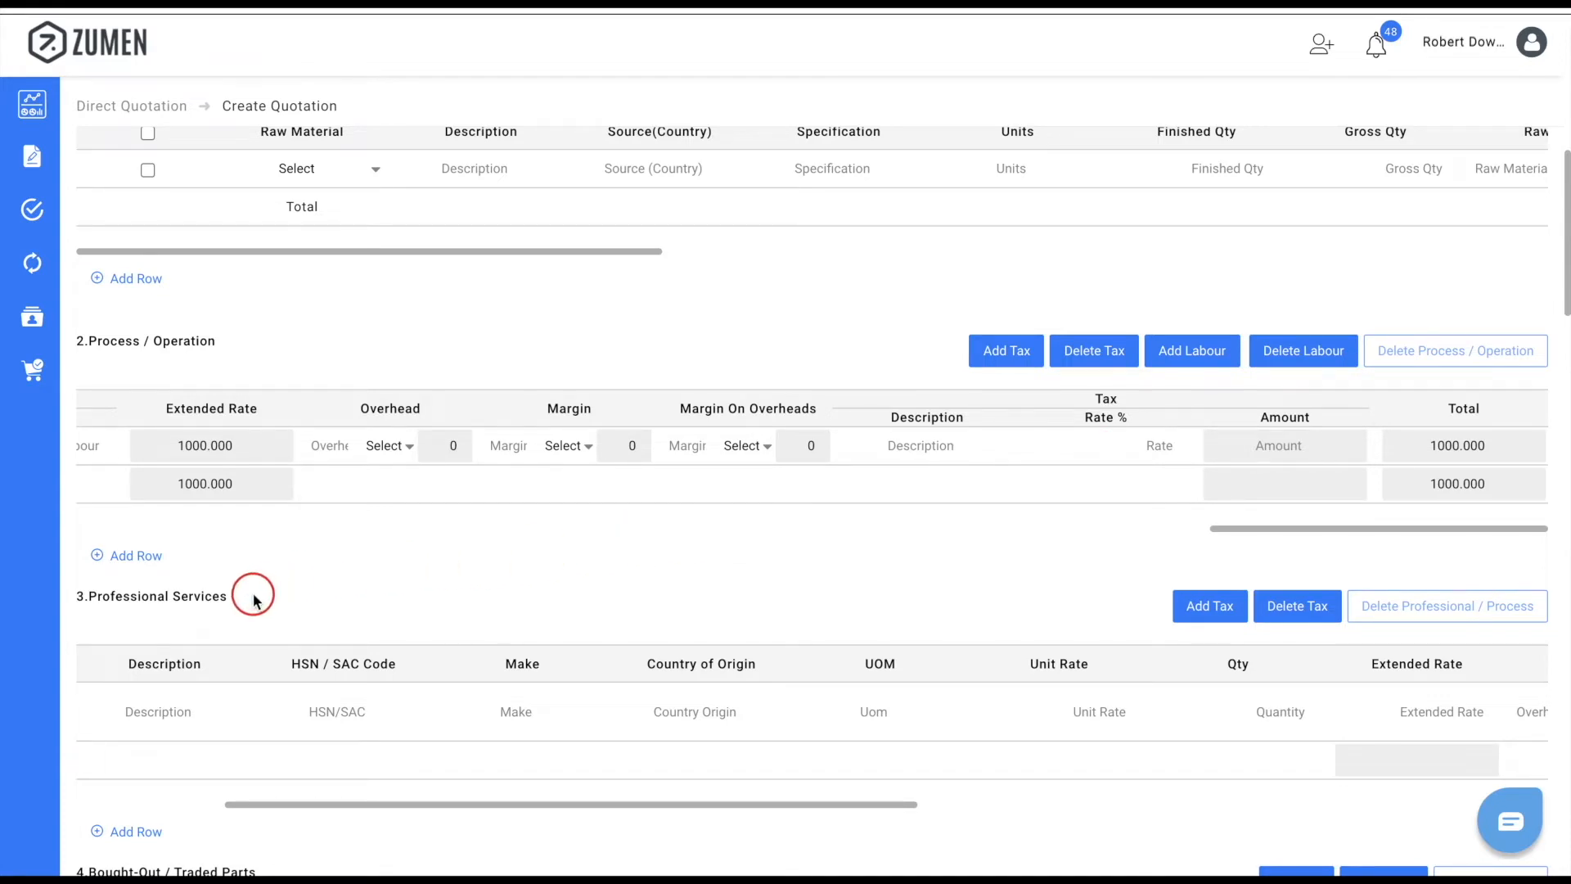
{"action": "left_click", "coordinate": [158, 713]}
{"action": "type", "text": "Welding"}
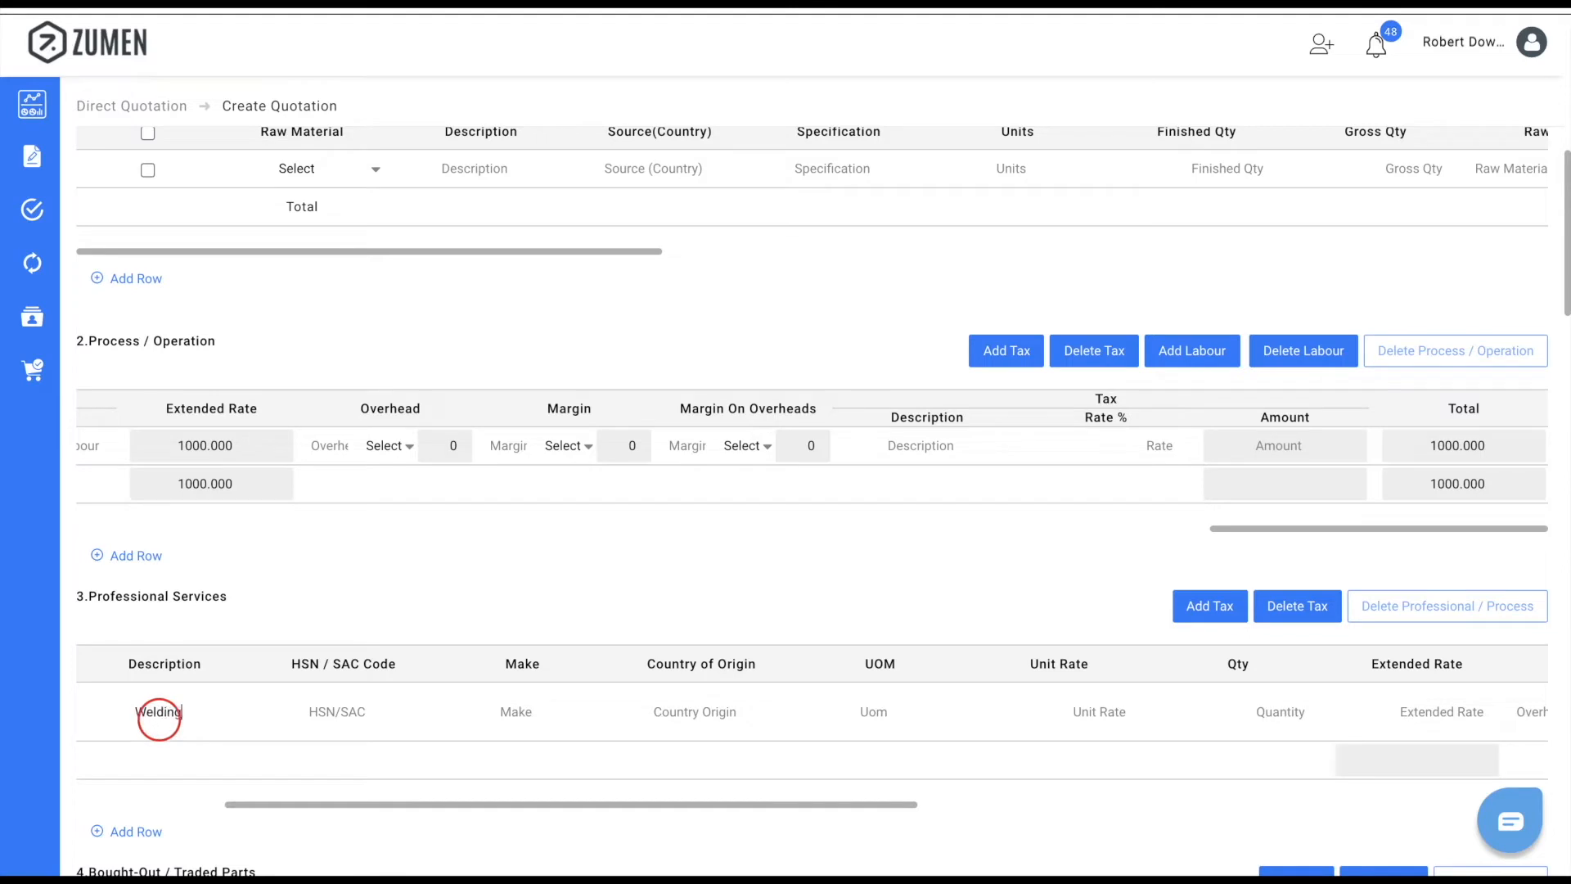
{"action": "left_click", "coordinate": [1115, 709]}
{"action": "type", "text": "100"}
{"action": "key", "text": "Tab"}
{"action": "type", "text": "2"}
{"action": "left_click", "coordinate": [1295, 758]}
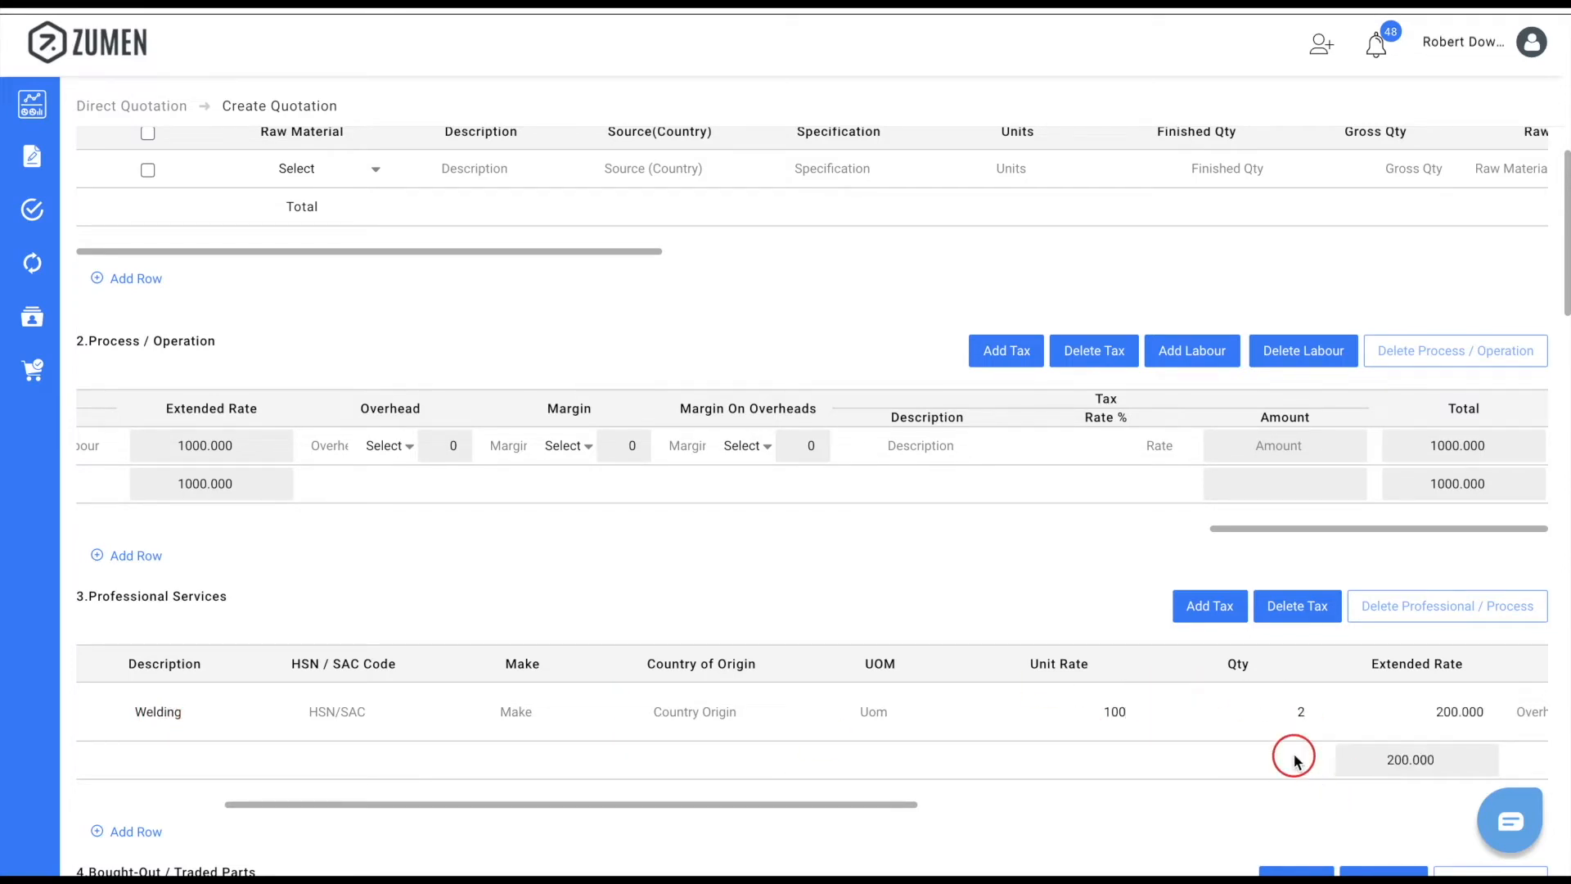
Set the Bought-Out / Traded Parts row to minimum order quantity 2, unit rate 80 and quantity 4
{"action": "scroll", "coordinate": [1294, 758], "scroll_direction": "down", "scroll_amount": 3}
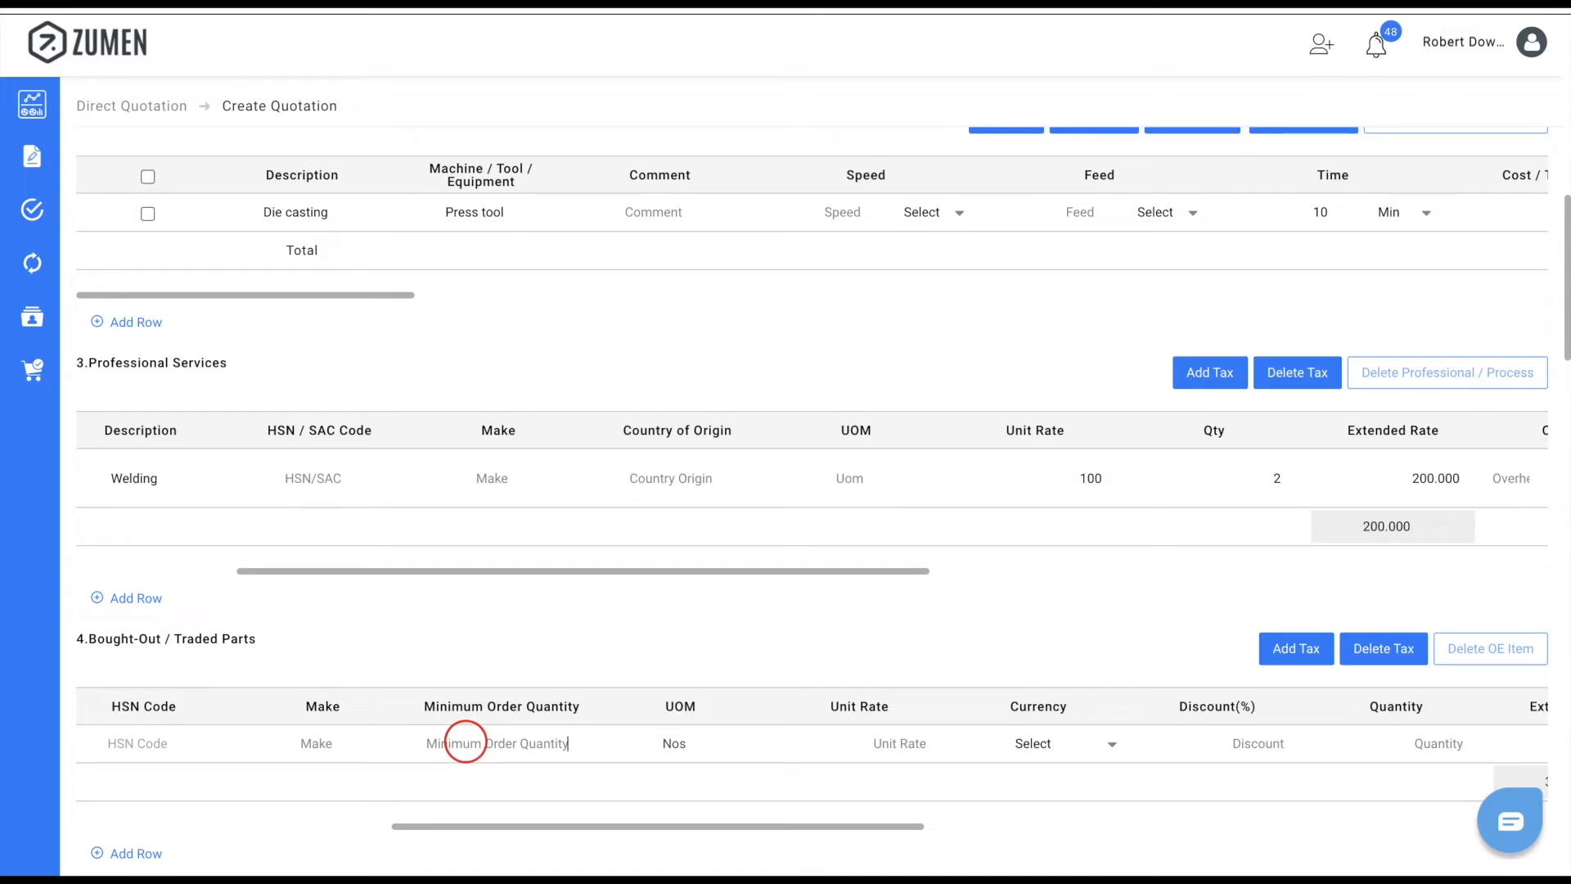
{"action": "type", "text": "2"}
{"action": "left_click", "coordinate": [872, 749]}
{"action": "type", "text": "80"}
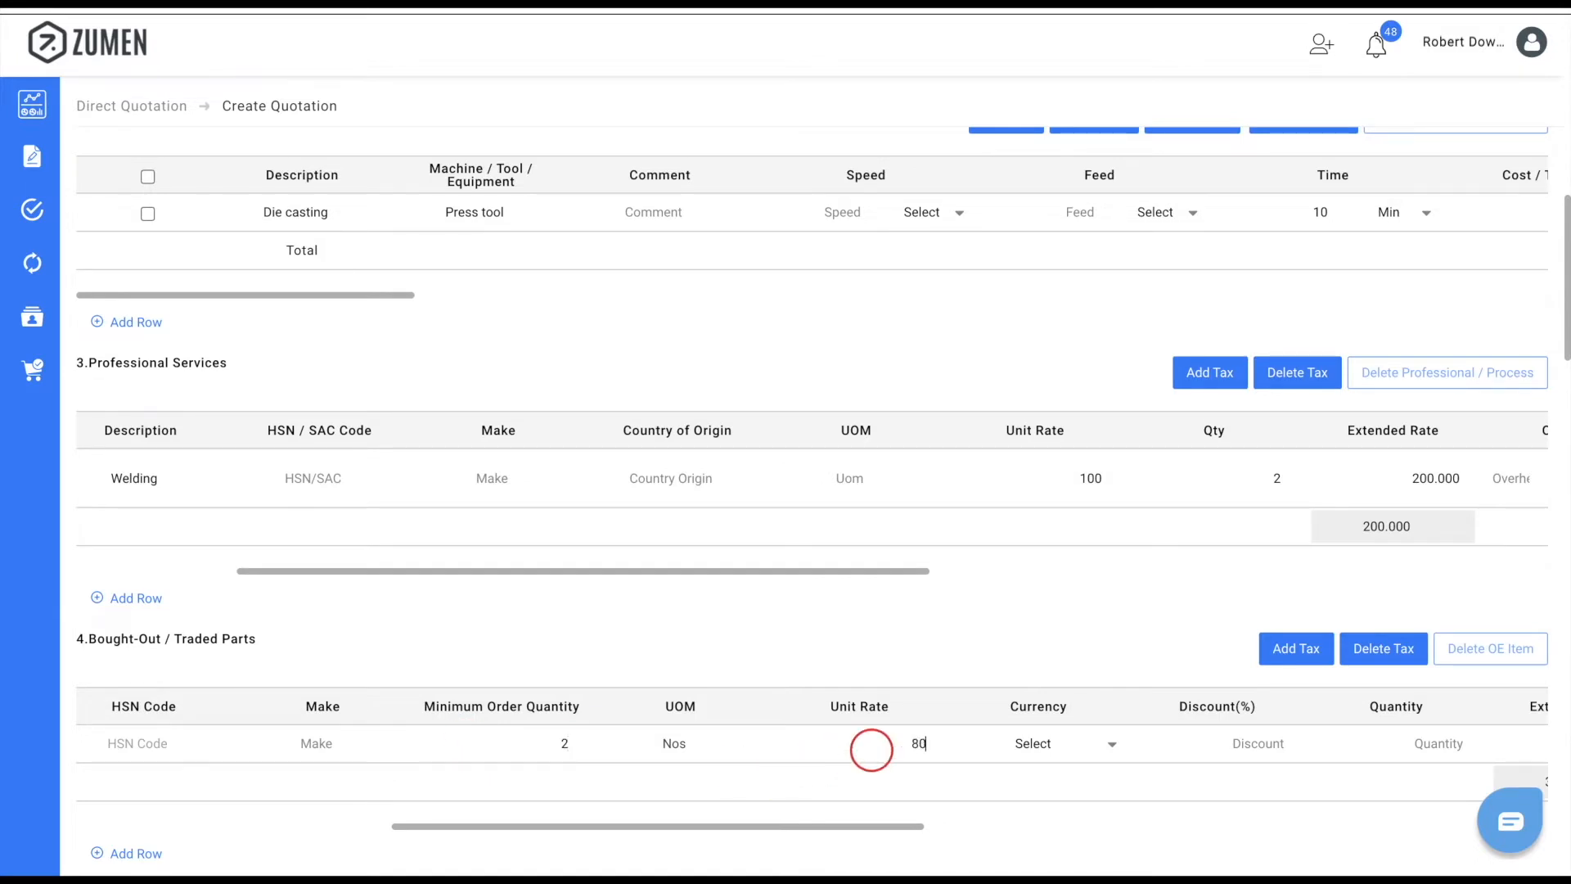
{"action": "left_click", "coordinate": [1415, 749]}
{"action": "type", "text": "4"}
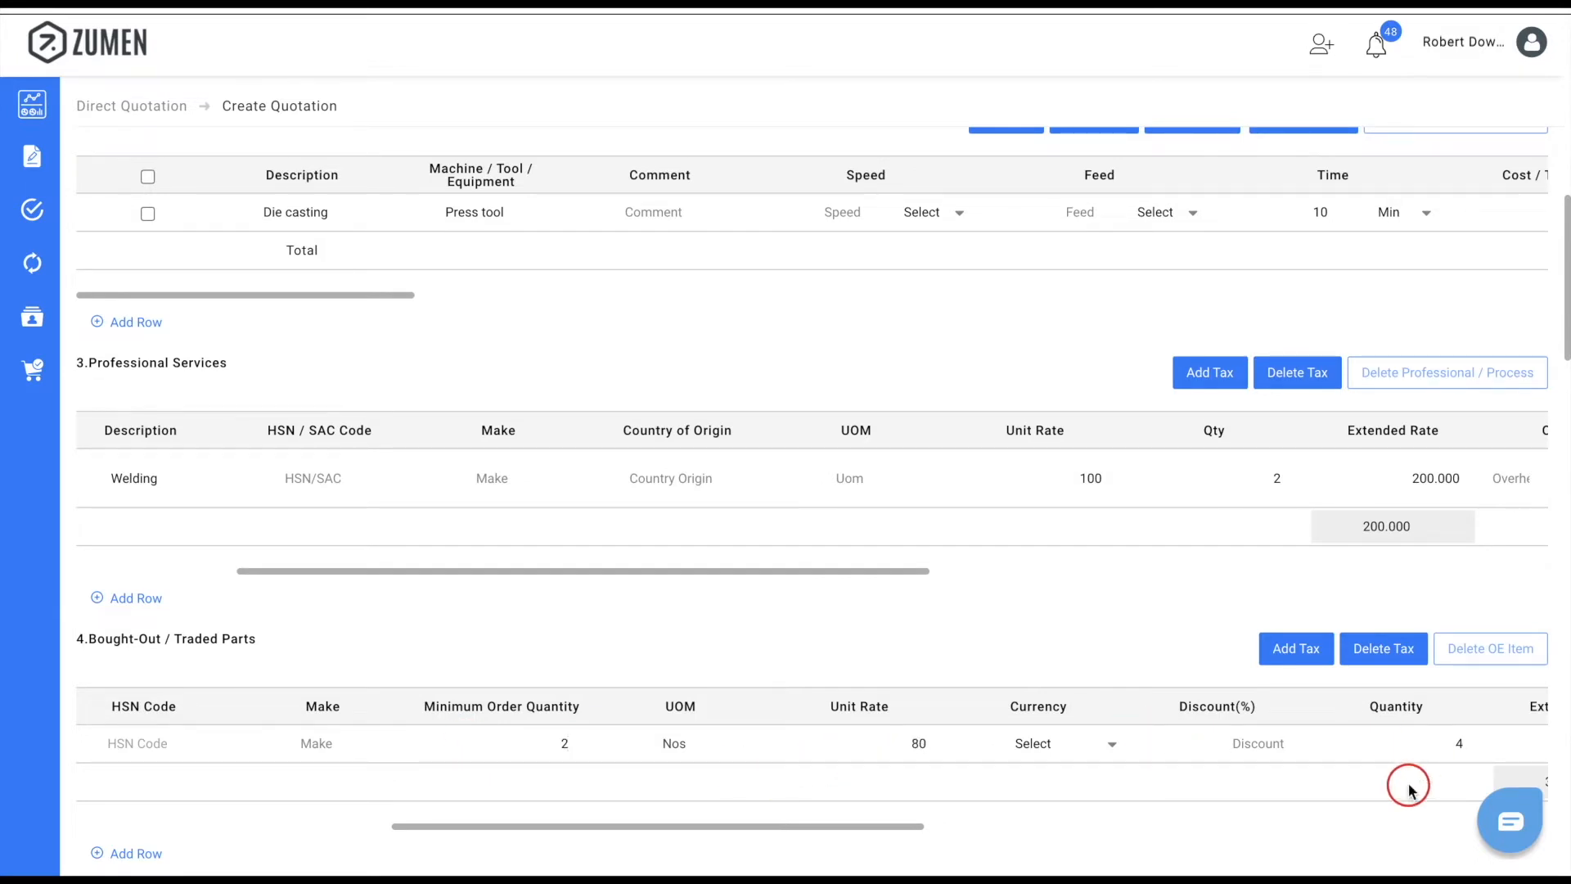
{"action": "scroll", "coordinate": [1406, 781], "scroll_direction": "right", "scroll_amount": 3}
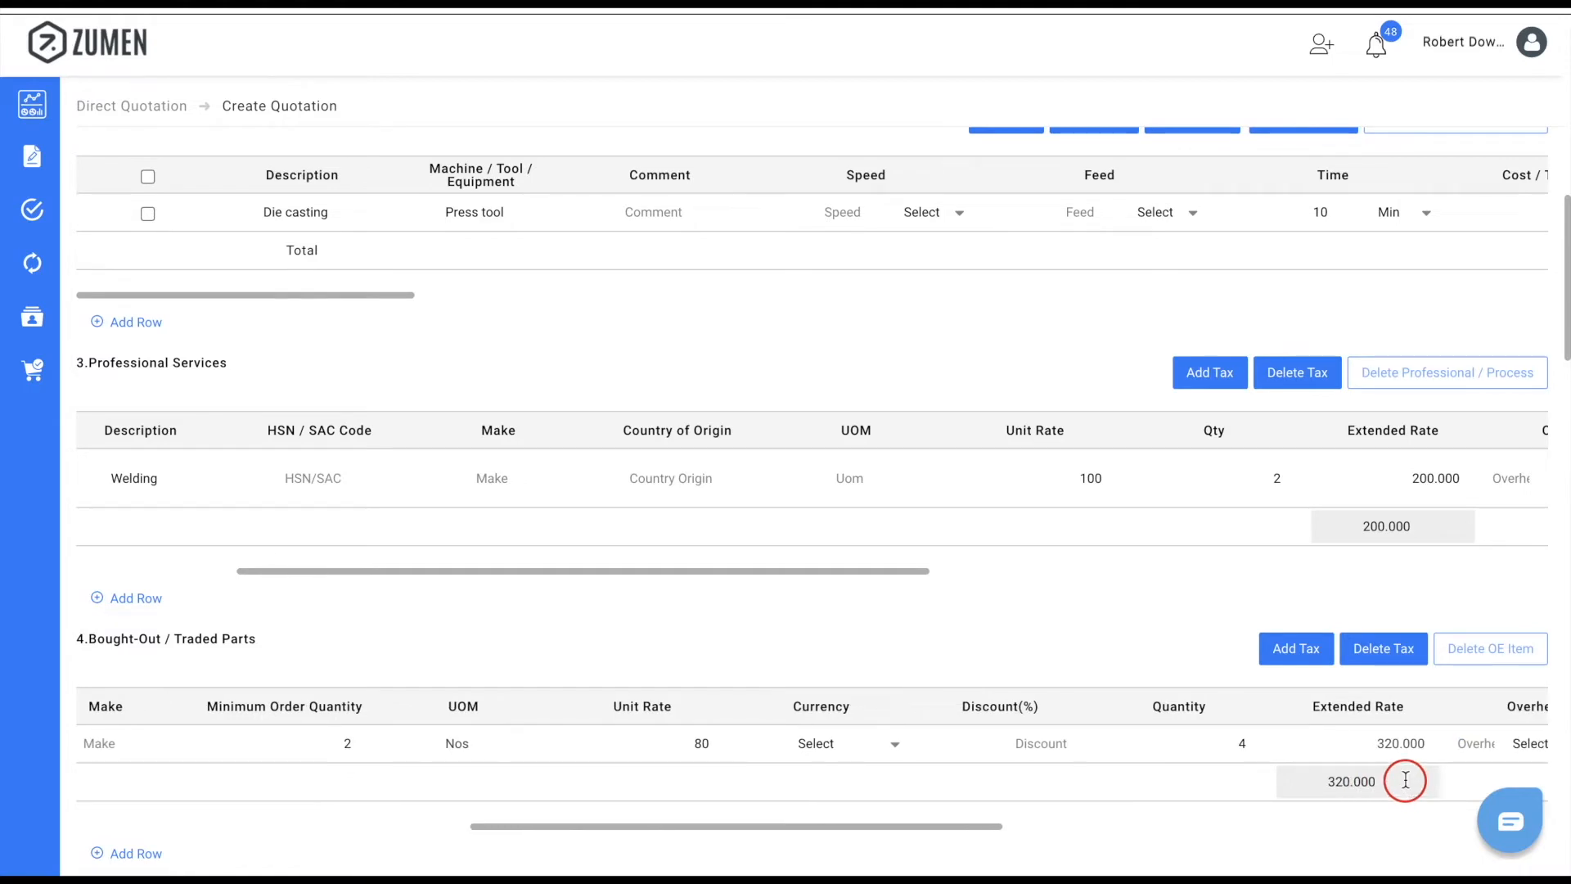
Under Inventory Costs, choose item 4006 and set the carrying cost to 40 percent and the days in inventory to 10
{"action": "scroll", "coordinate": [1406, 781], "scroll_direction": "down", "scroll_amount": 3}
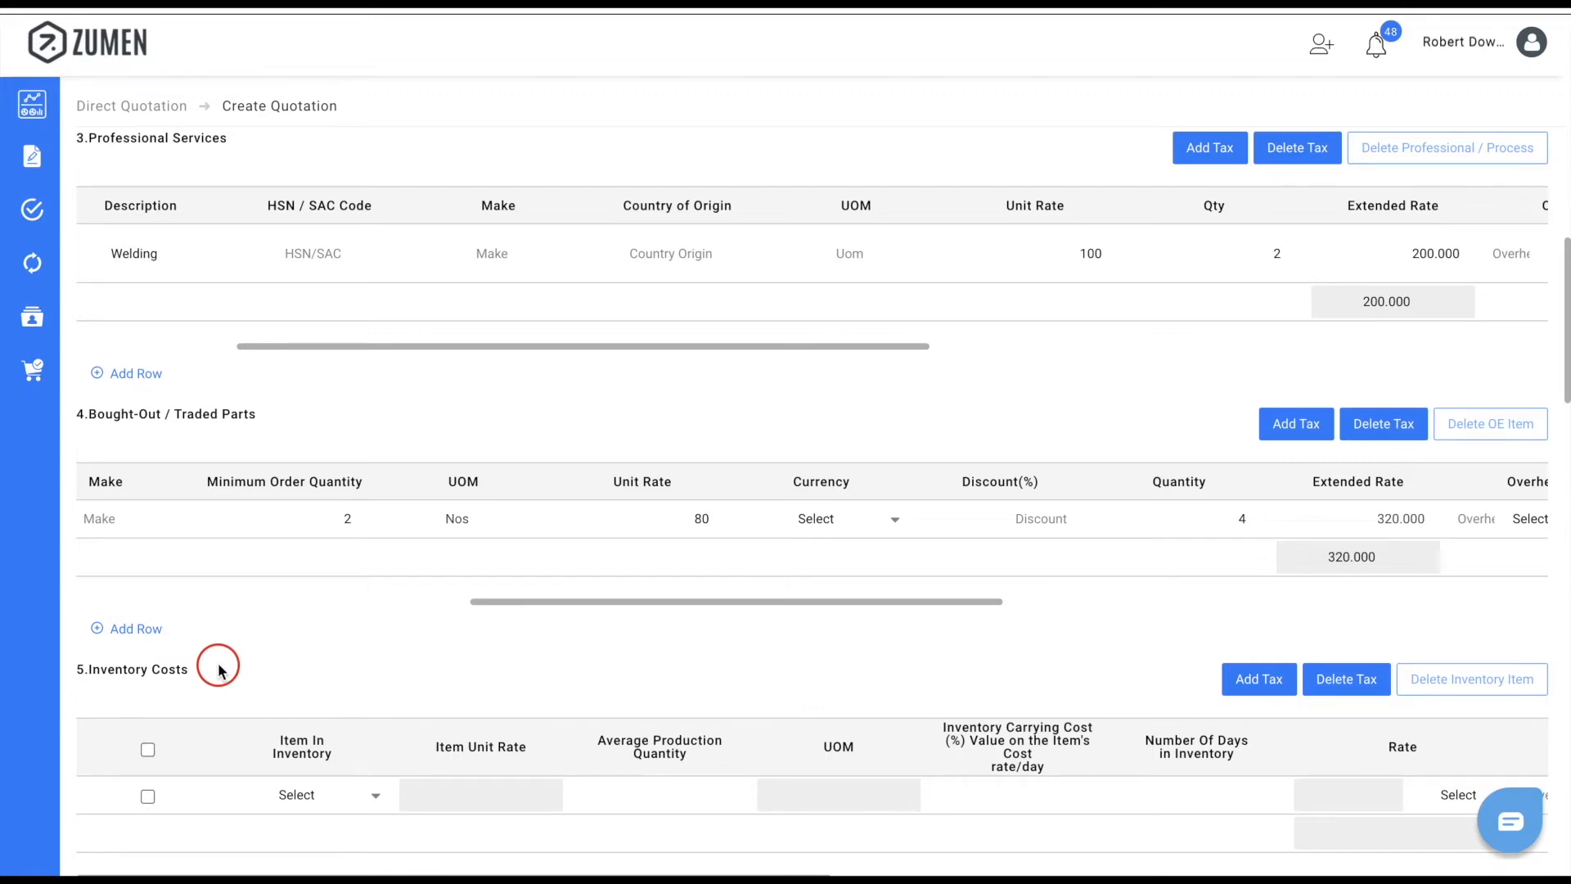
{"action": "left_click", "coordinate": [368, 795]}
{"action": "left_click", "coordinate": [360, 814]}
{"action": "left_click", "coordinate": [1021, 790]}
{"action": "type", "text": "4006"}
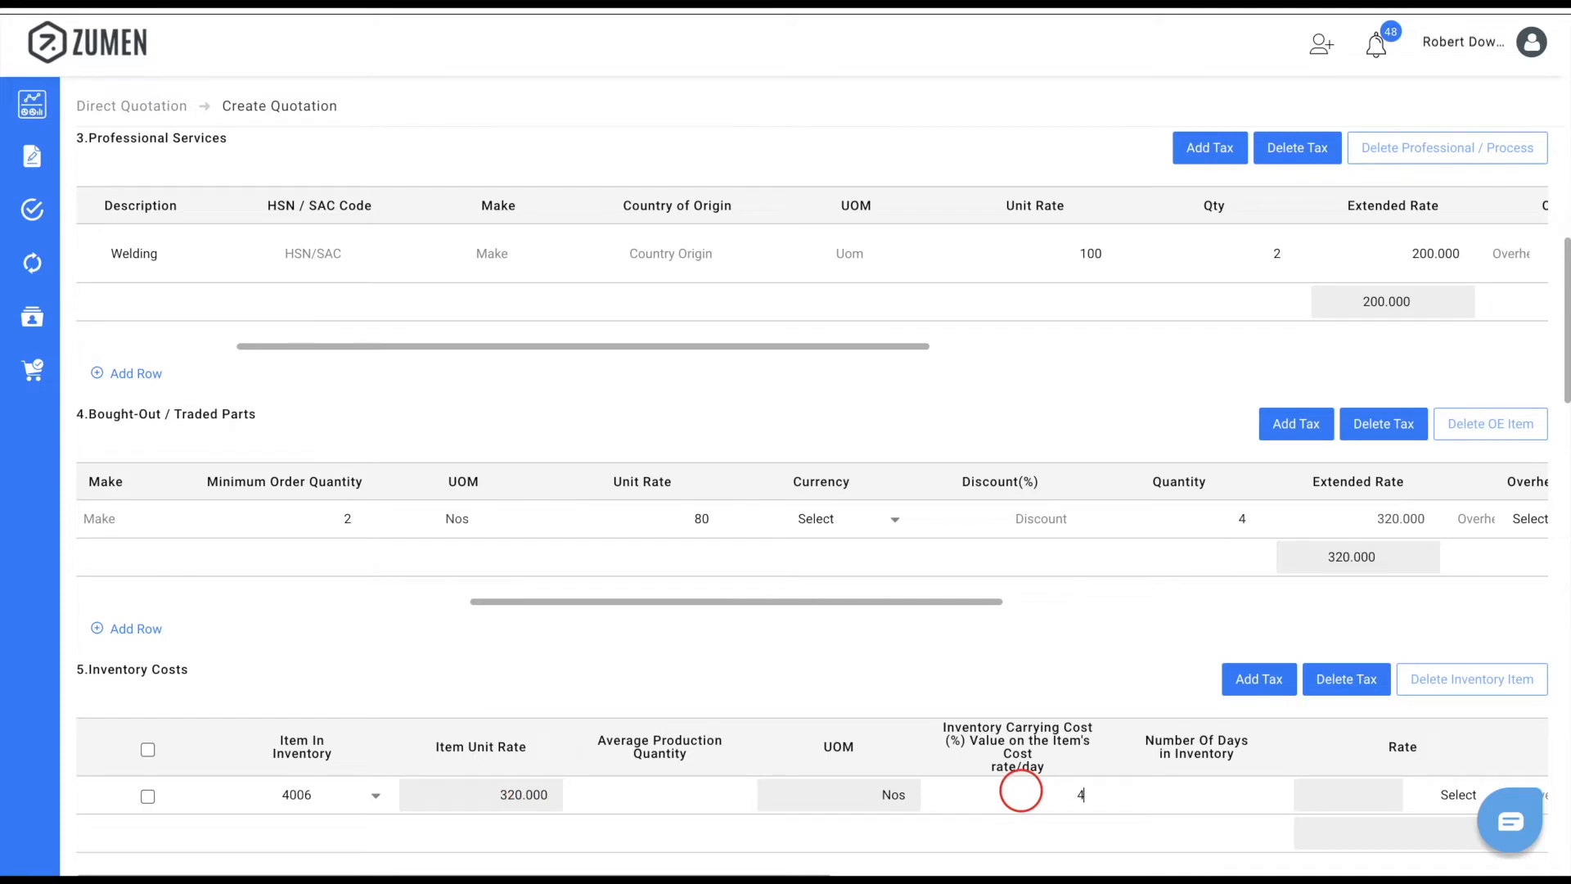
{"action": "left_click", "coordinate": [1204, 797]}
{"action": "type", "text": "10"}
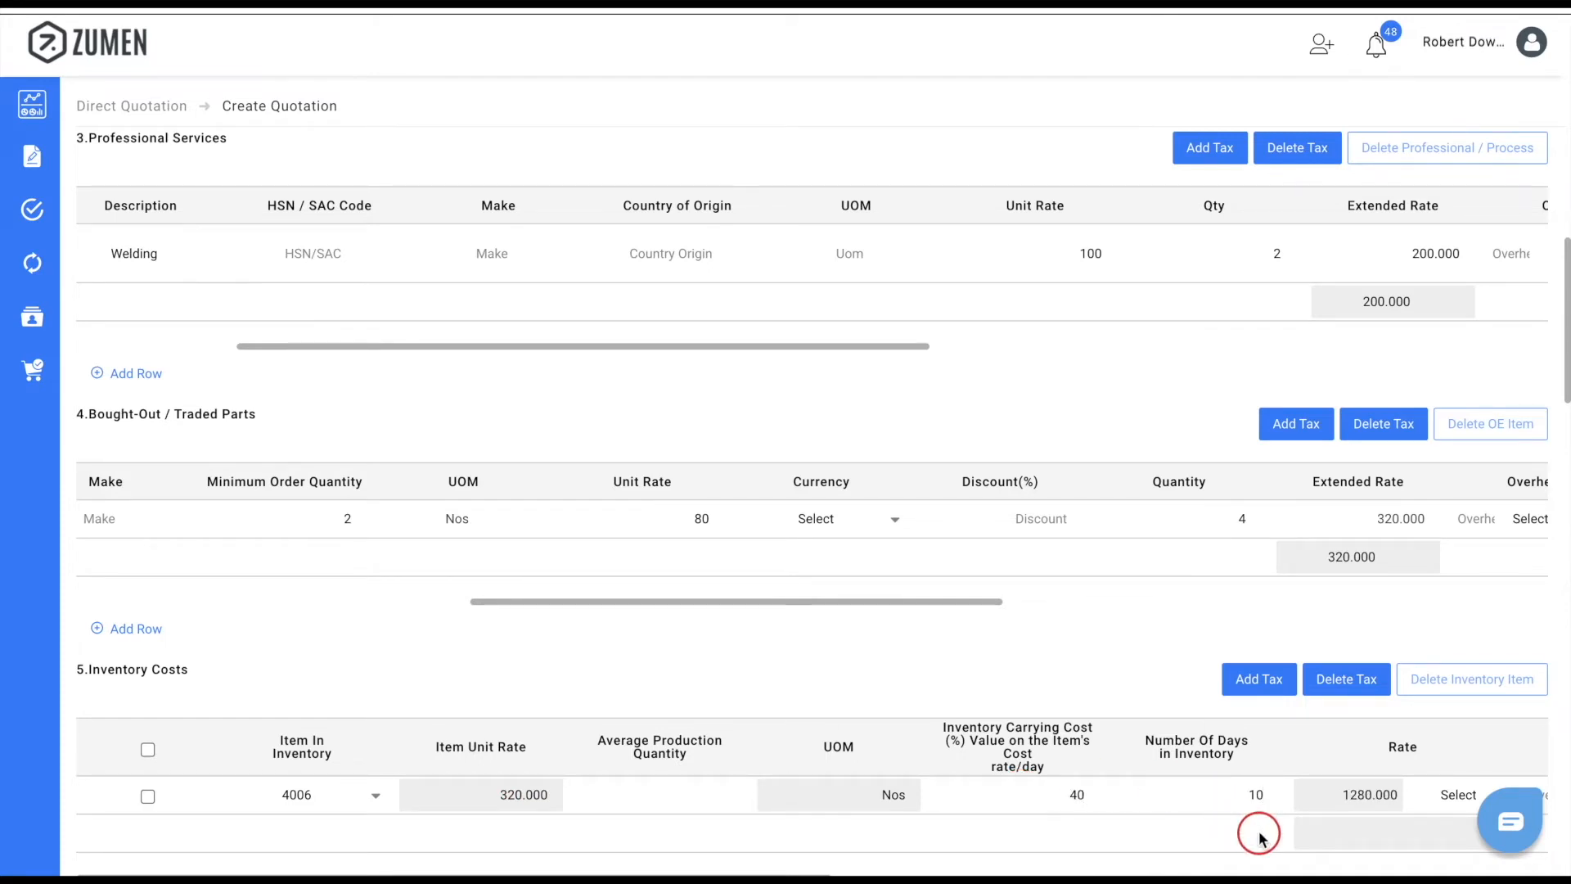
Fill in the Packaging Costs row with Plastic wrap, unit rate 10 USD and quantity 4
{"action": "scroll", "coordinate": [1259, 837], "scroll_direction": "down", "scroll_amount": 8}
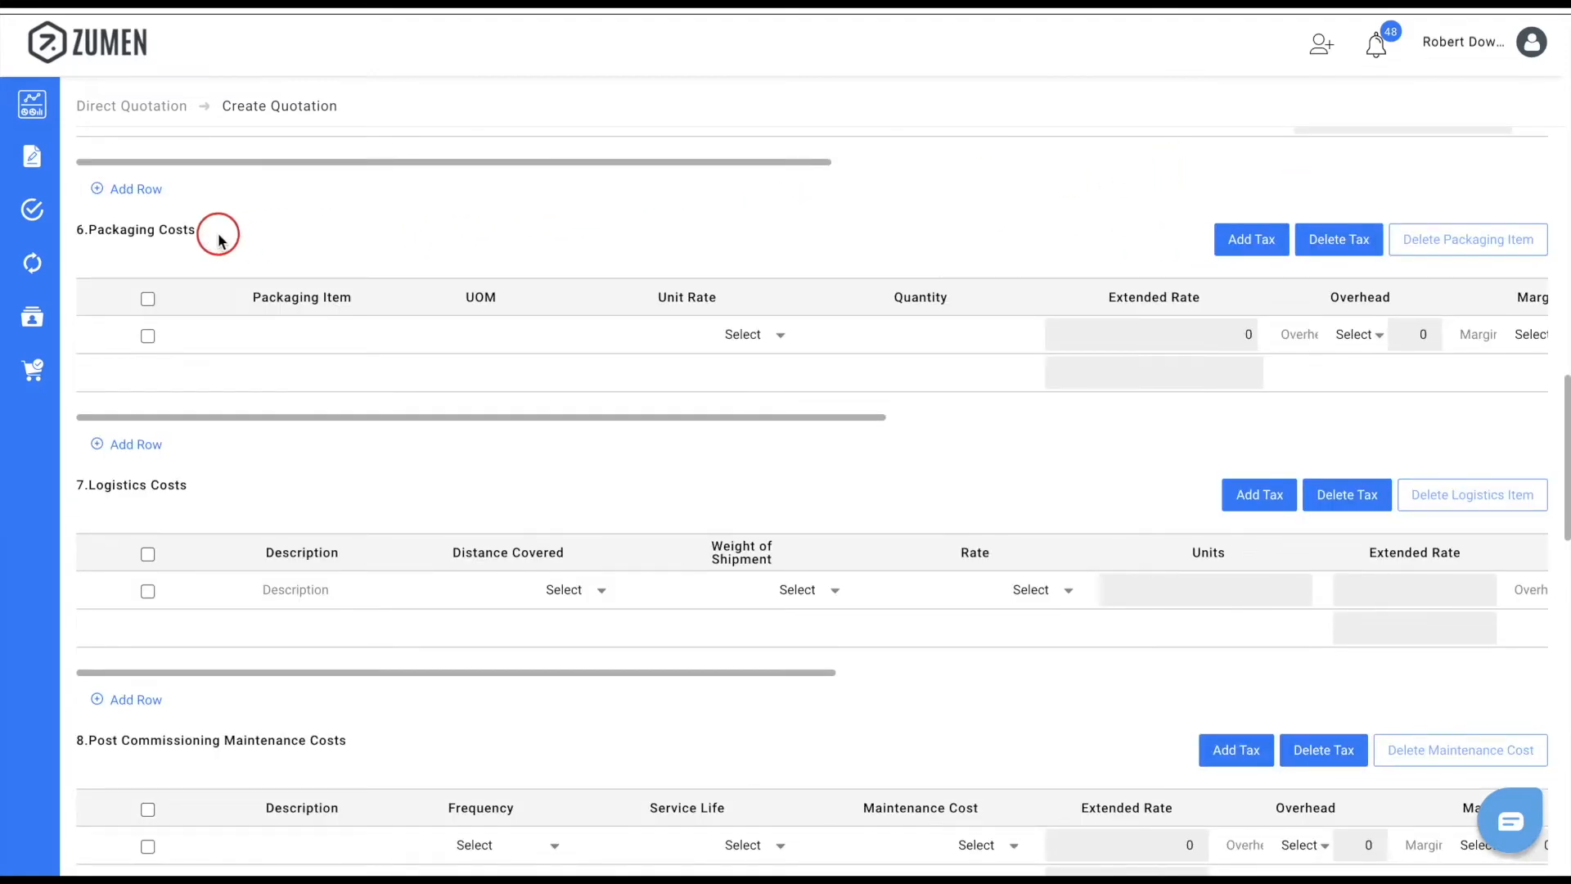
{"action": "left_click", "coordinate": [277, 333]}
{"action": "type", "text": "Plastic wrap"}
{"action": "key", "text": "Tab"}
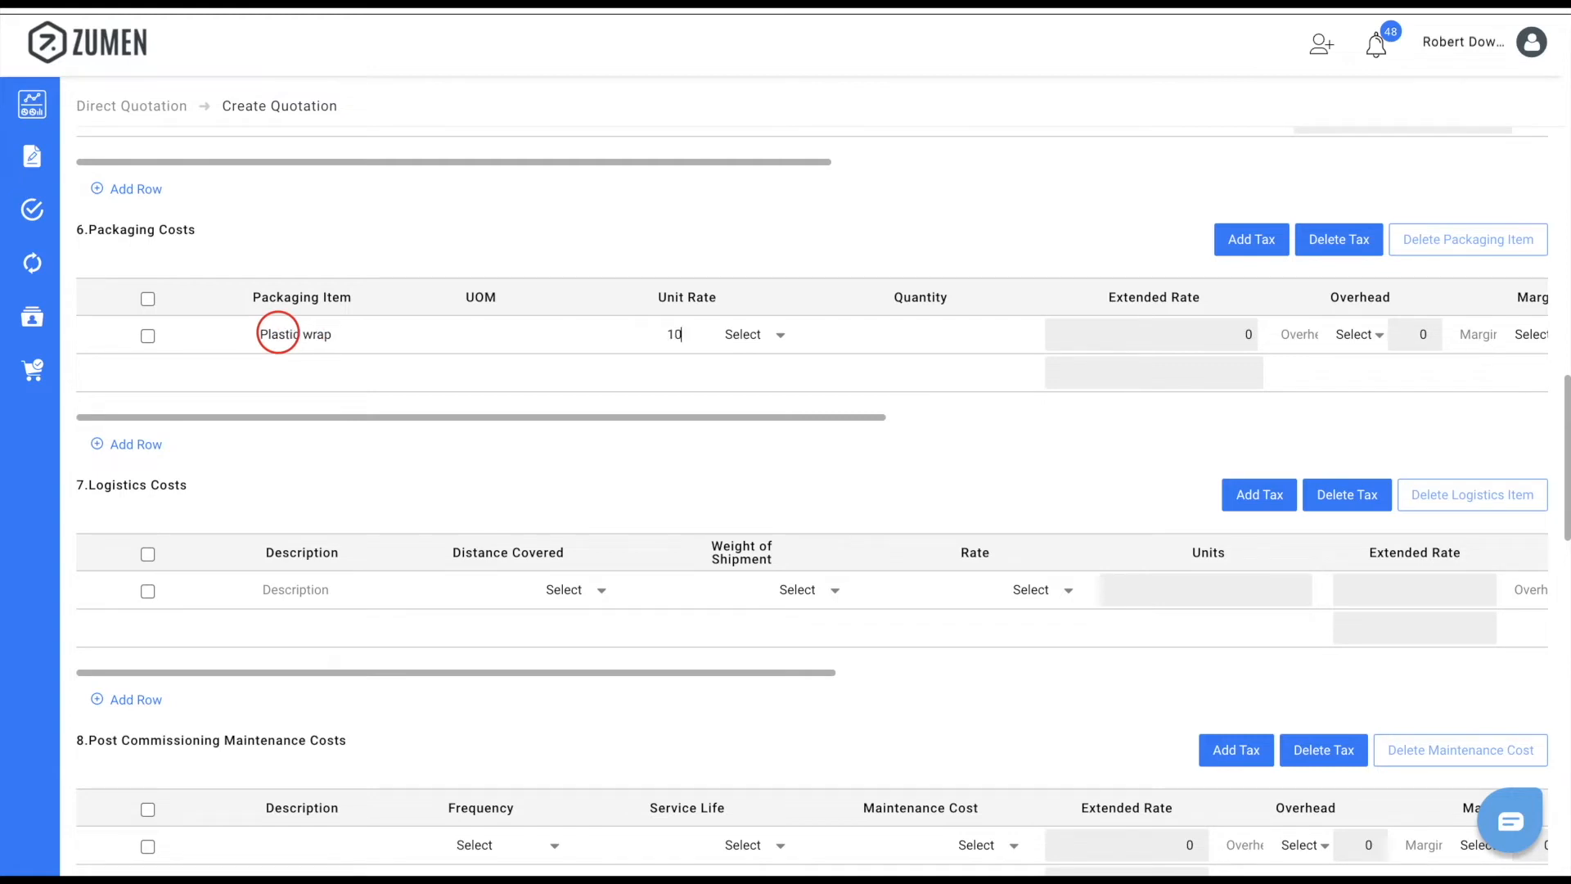
{"action": "left_click", "coordinate": [761, 335]}
{"action": "left_click", "coordinate": [744, 400]}
{"action": "left_click", "coordinate": [973, 331]}
{"action": "type", "text": "4"}
{"action": "scroll", "coordinate": [999, 385], "scroll_direction": "down", "scroll_amount": 1}
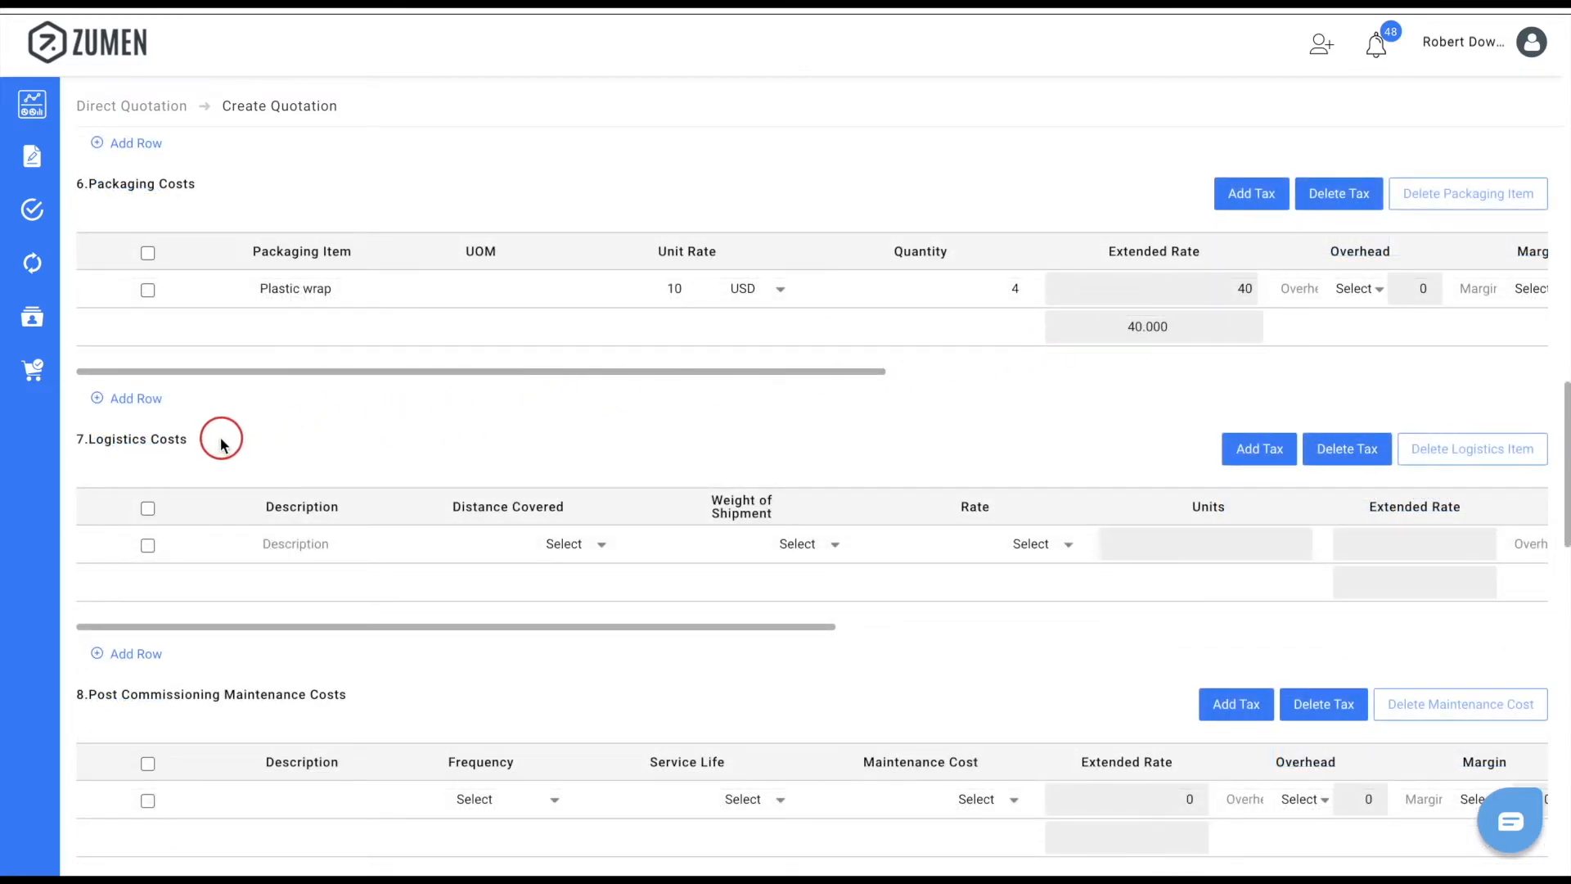
Describe the Logistics Costs row as Road travel (Truck), with 12 miles covered and a shipment weight of 24 kgs
{"action": "left_click", "coordinate": [282, 543]}
{"action": "type", "text": "Road travel (Truck)"}
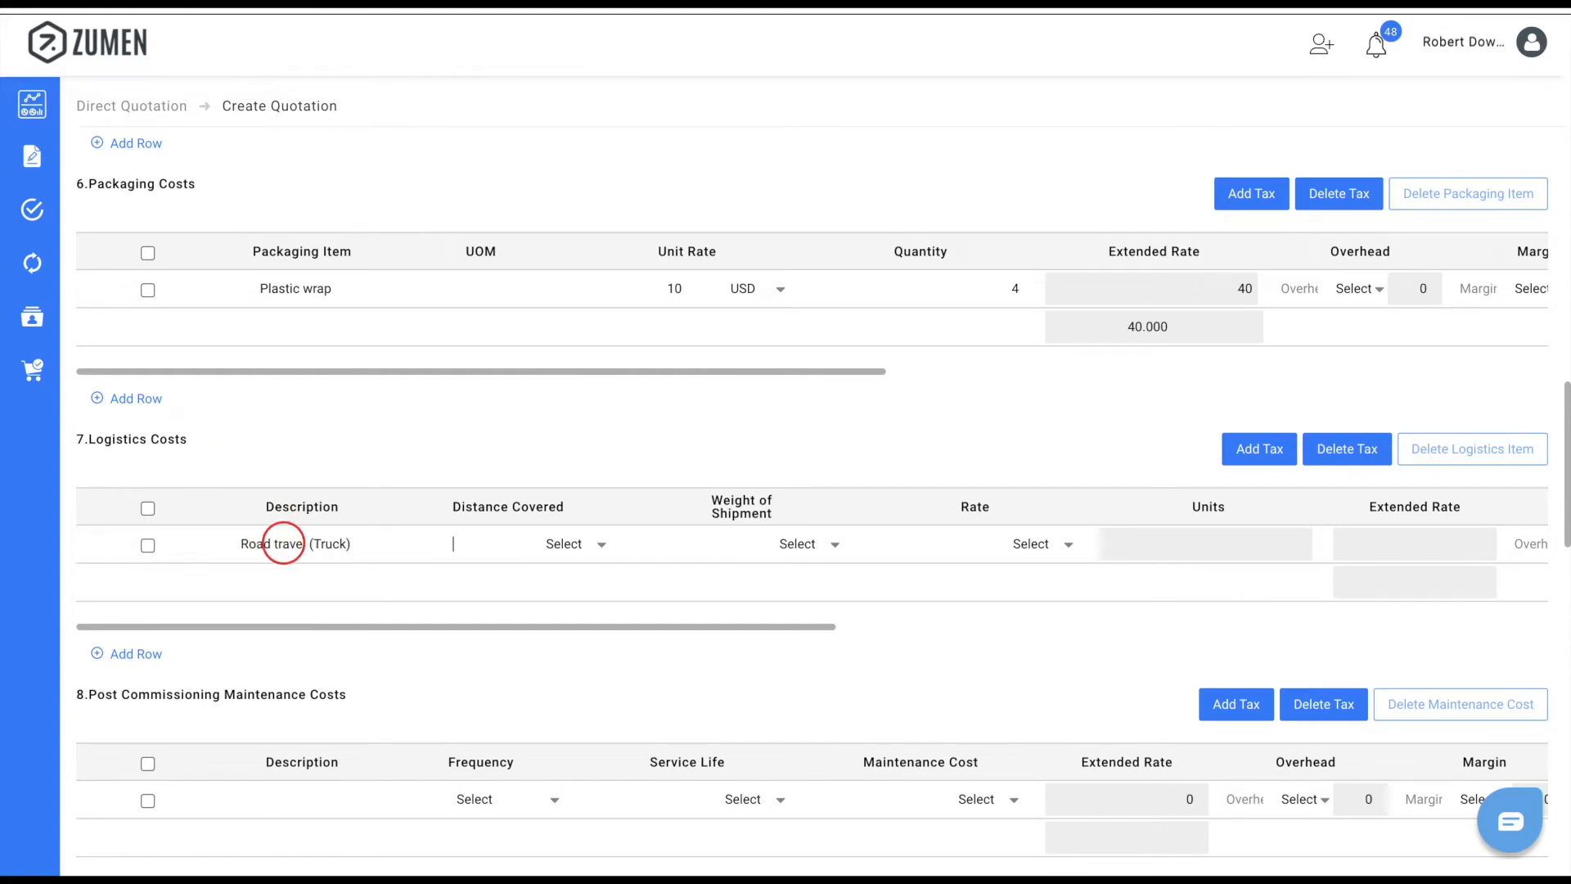
{"action": "key", "text": "Tab"}
{"action": "type", "text": "12"}
{"action": "left_click", "coordinate": [597, 543]}
{"action": "left_click", "coordinate": [583, 590]}
{"action": "type", "text": "24"}
{"action": "left_click", "coordinate": [832, 544]}
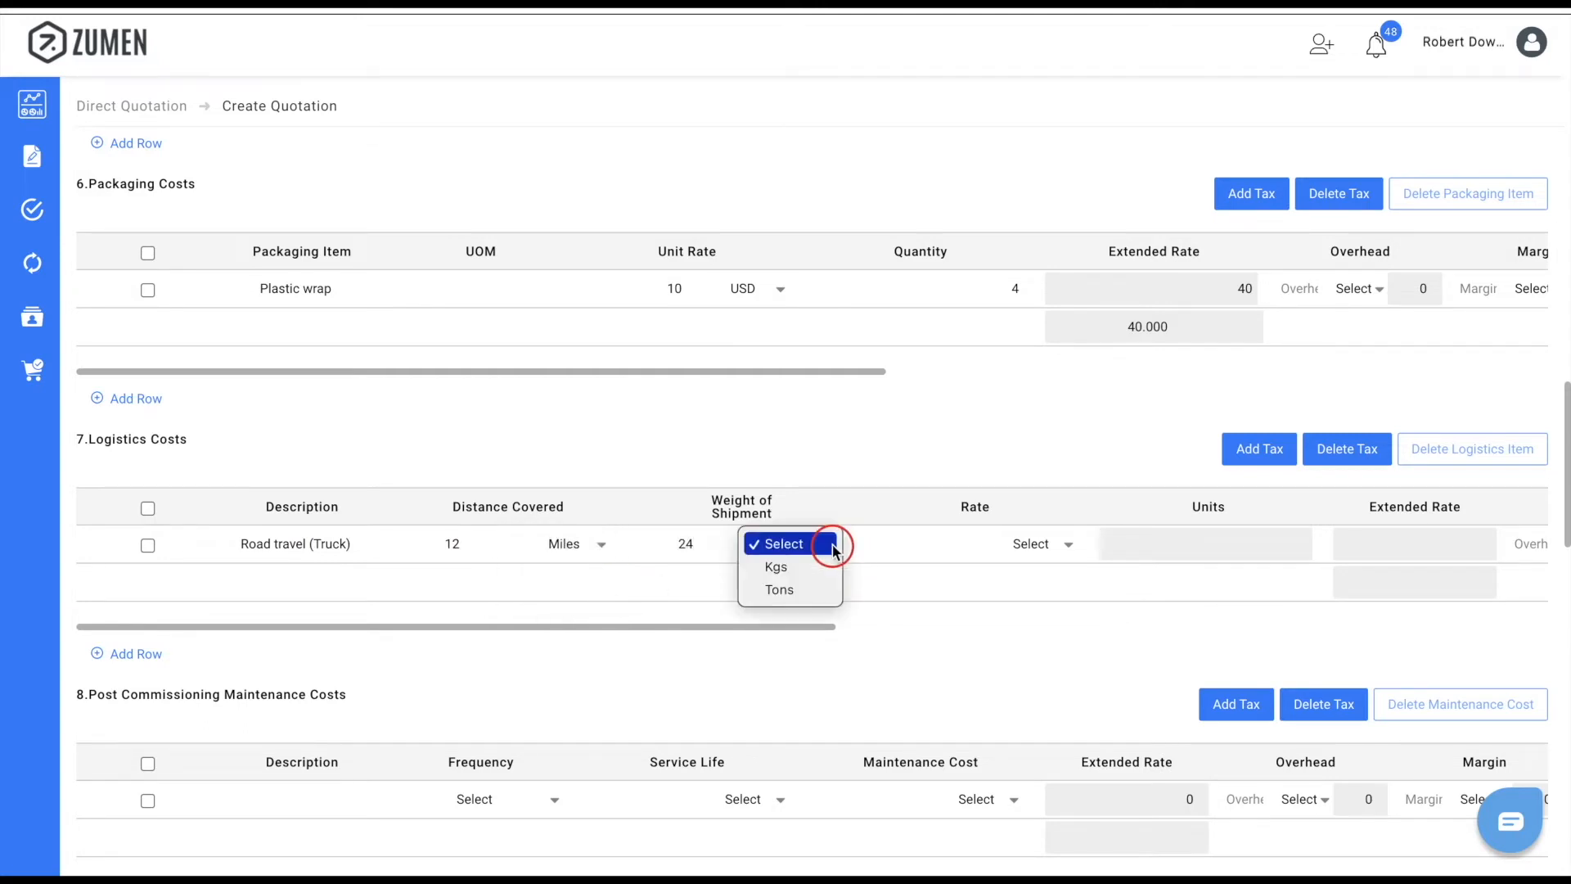
{"action": "left_click", "coordinate": [812, 564]}
Set the rate of the Road travel (Truck) logistics row to 4 USD
{"action": "left_click", "coordinate": [982, 546]}
{"action": "left_click", "coordinate": [1019, 585]}
{"action": "left_click", "coordinate": [941, 544]}
{"action": "type", "text": "4"}
{"action": "left_click", "coordinate": [1020, 587]}
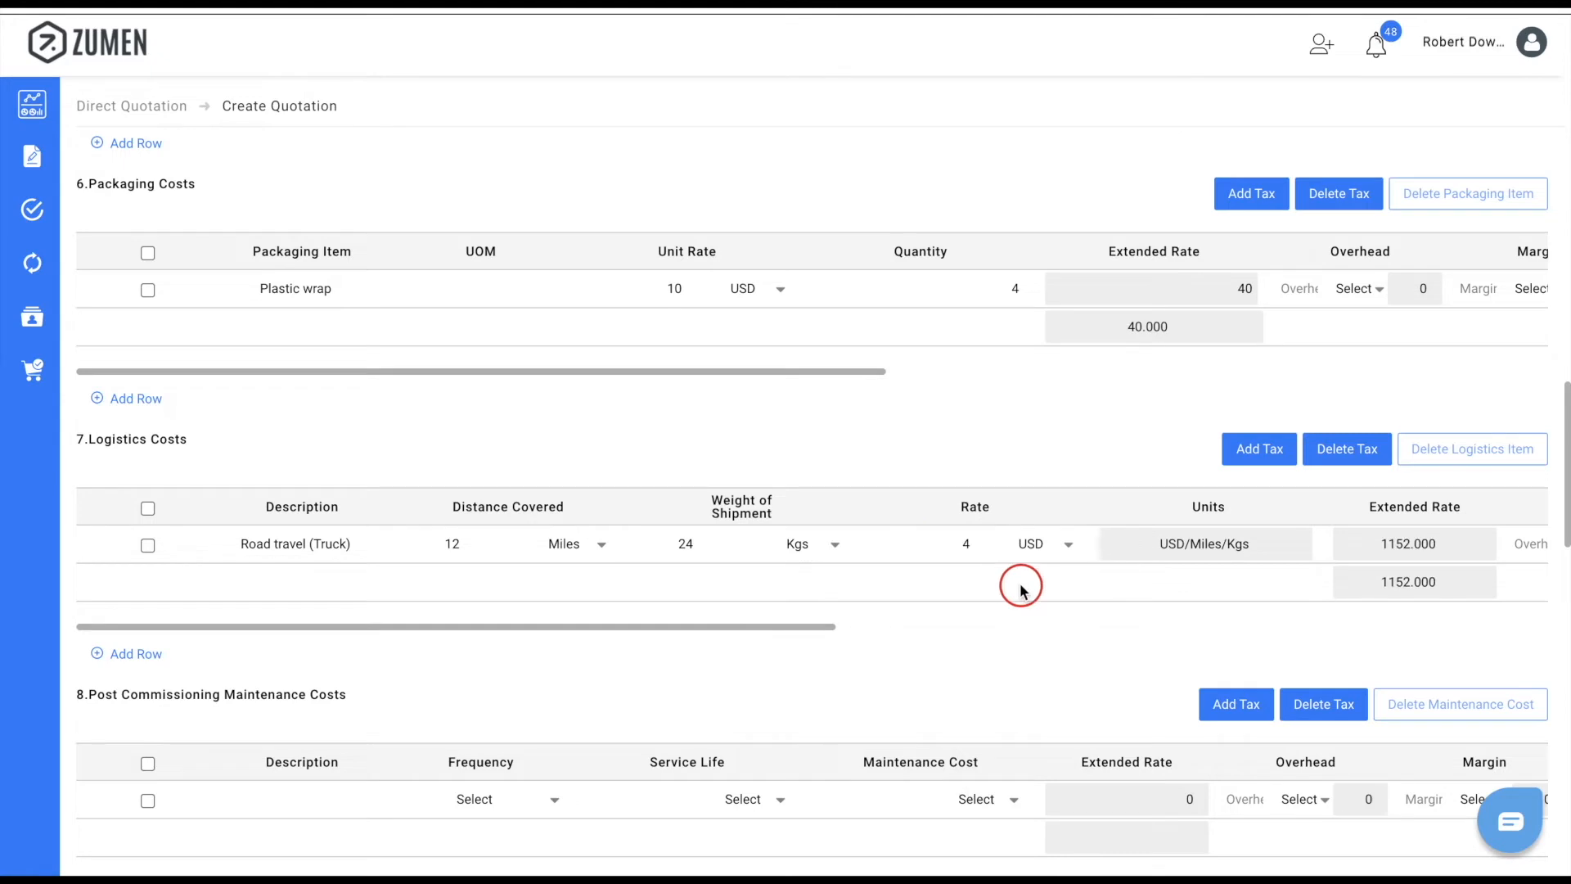
Fill in the Post Commissioning Maintenance row with description Maintenance, frequency Weekly and a service life of 4 weeks
{"action": "scroll", "coordinate": [1020, 589], "scroll_direction": "up", "scroll_amount": 1}
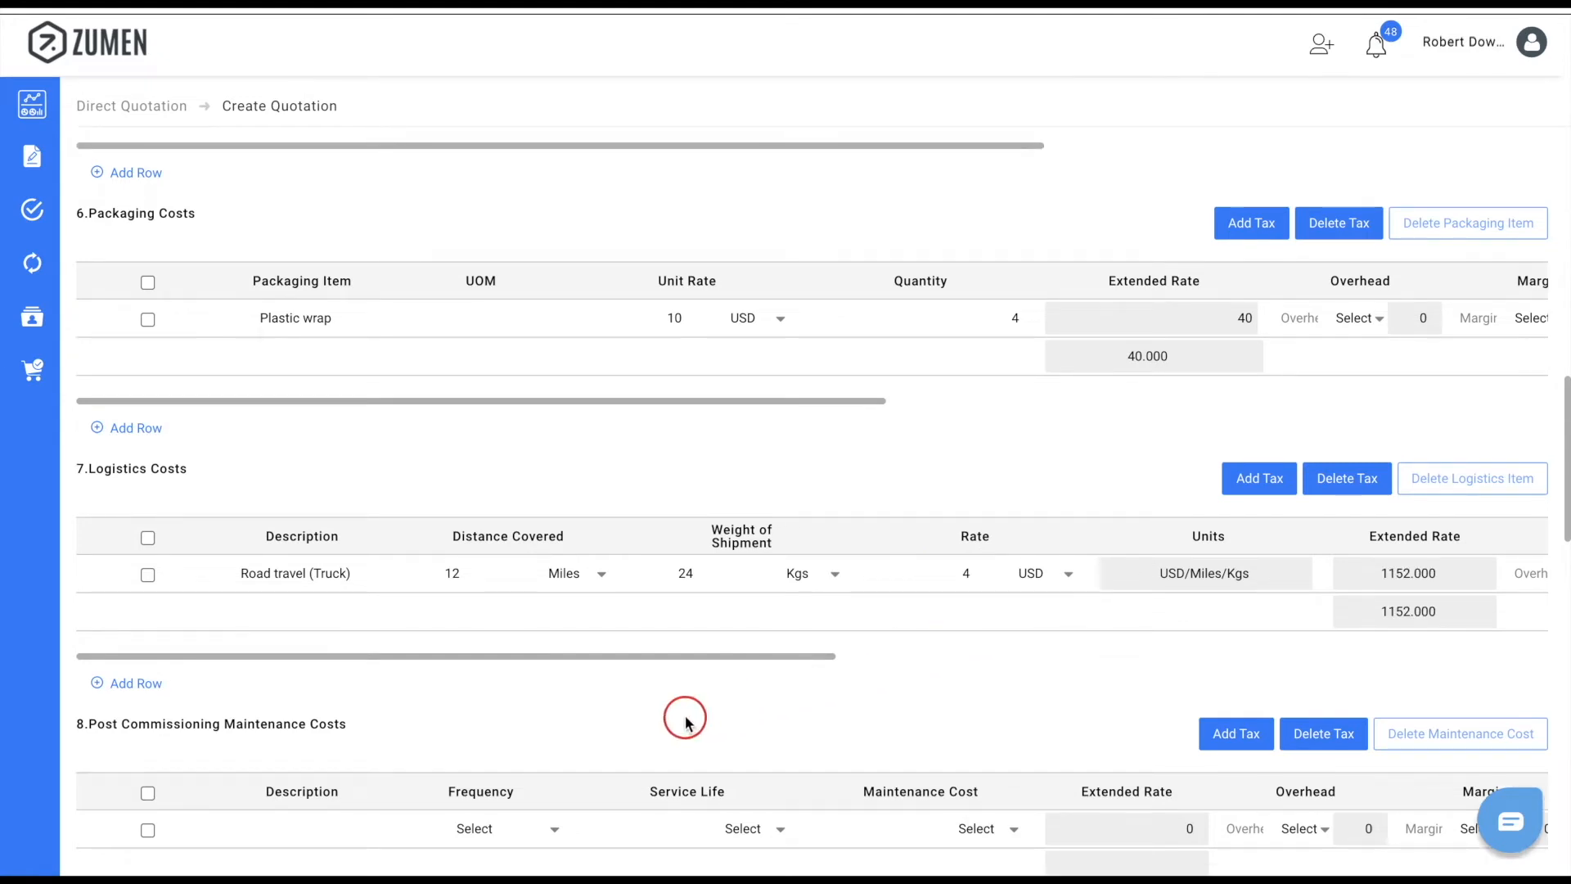
{"action": "scroll", "coordinate": [686, 718], "scroll_direction": "down", "scroll_amount": 1}
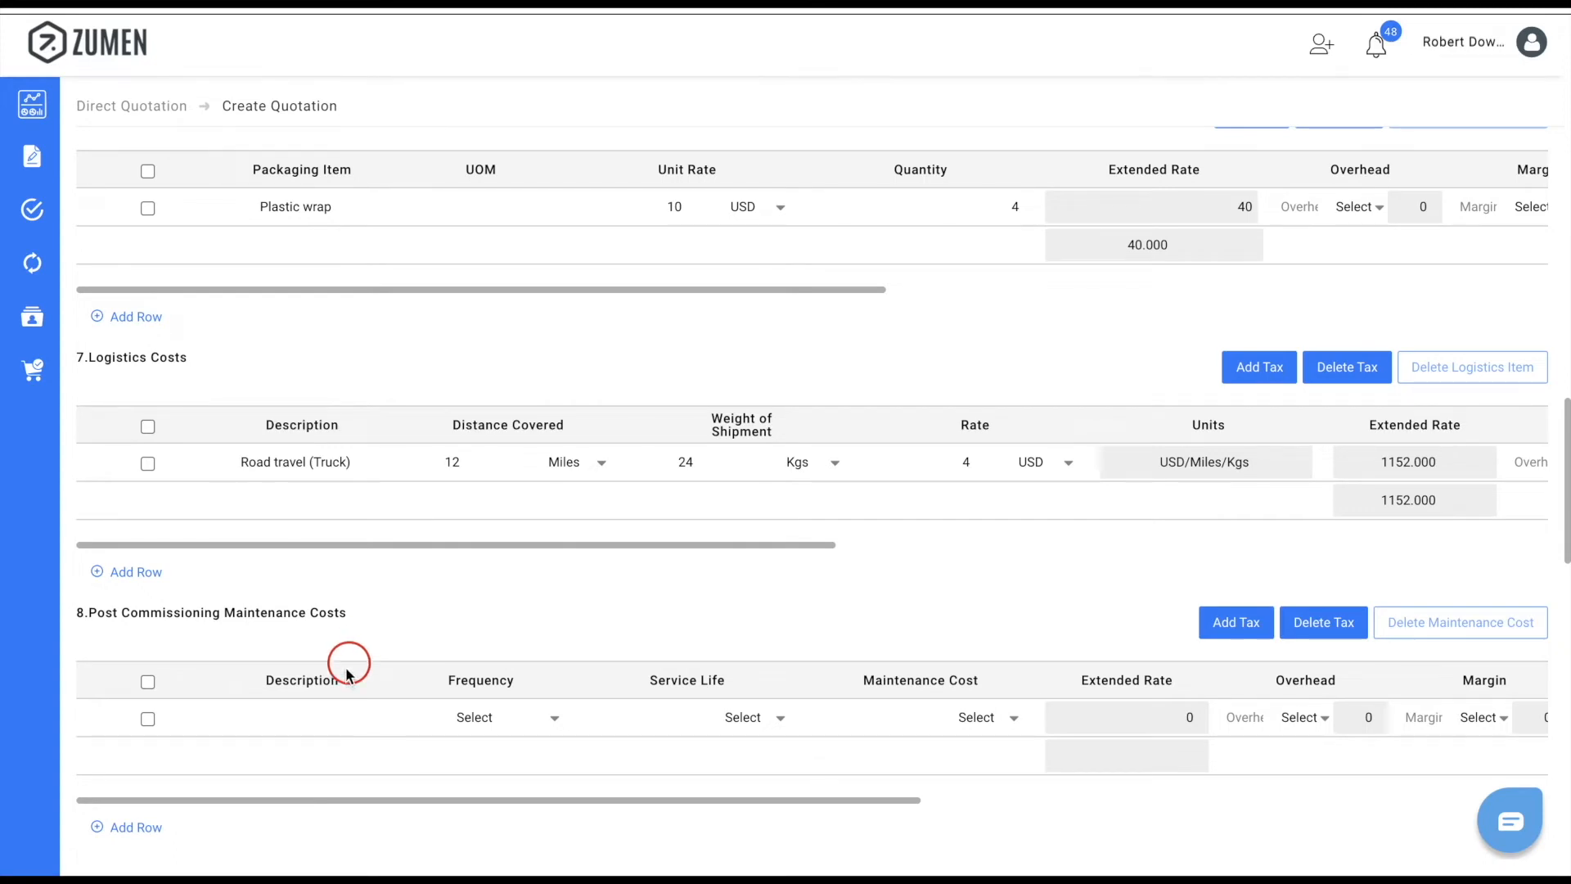
{"action": "left_click", "coordinate": [306, 718]}
{"action": "type", "text": "Maintenance"}
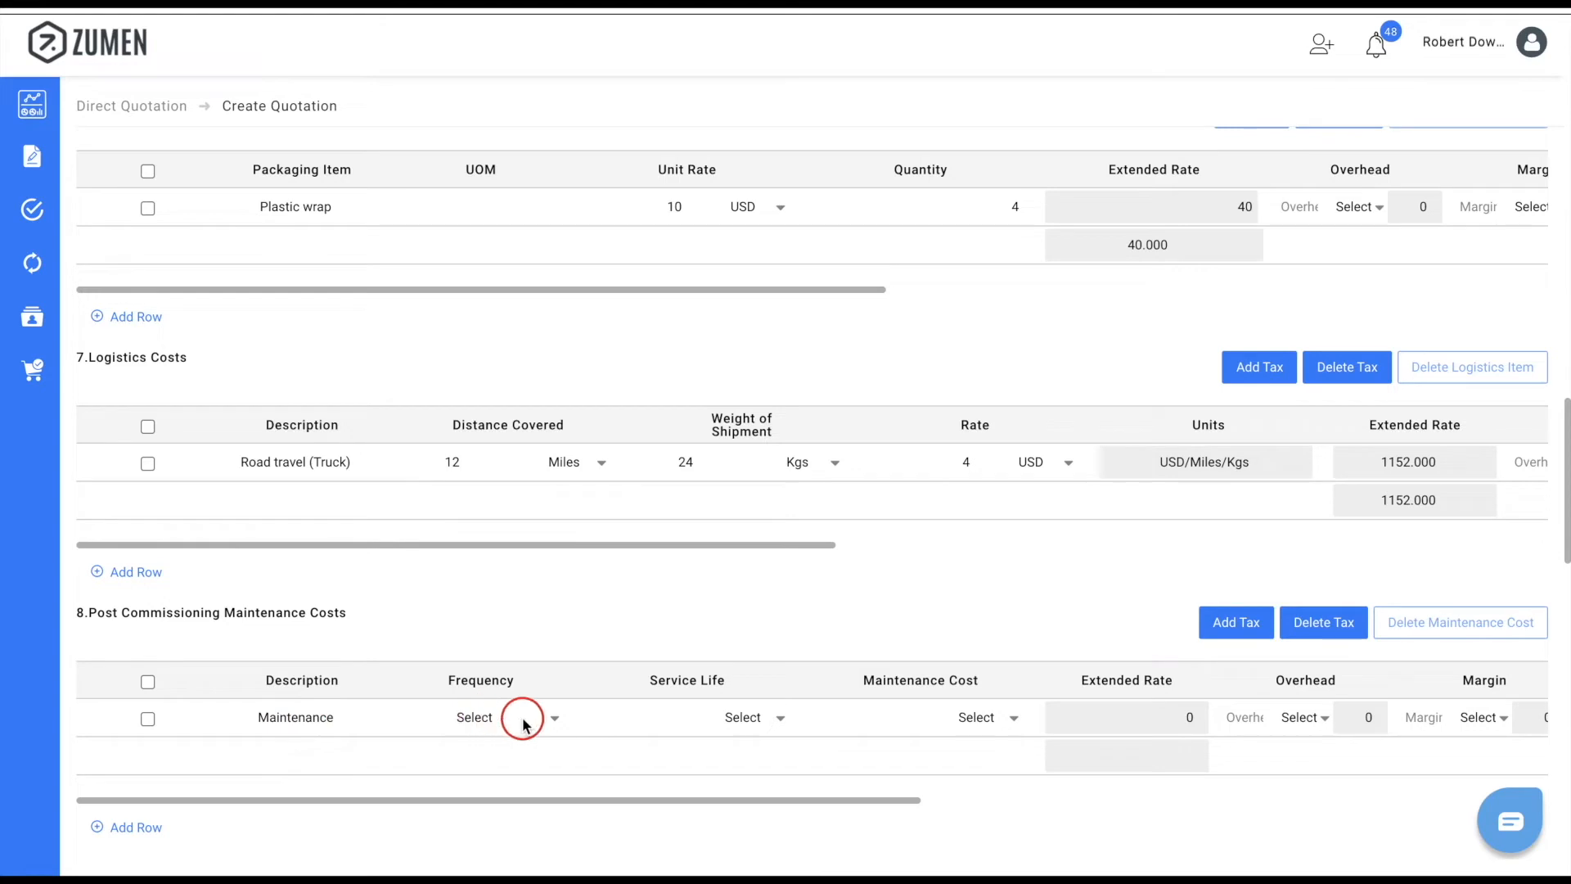
{"action": "left_click", "coordinate": [550, 717]}
{"action": "left_click", "coordinate": [547, 763]}
{"action": "left_click", "coordinate": [782, 718]}
{"action": "left_click", "coordinate": [771, 754]}
{"action": "left_click", "coordinate": [677, 719]}
{"action": "type", "text": "4"}
Set the maintenance cost of the Maintenance row to 100 USD
{"action": "left_click", "coordinate": [1005, 718]}
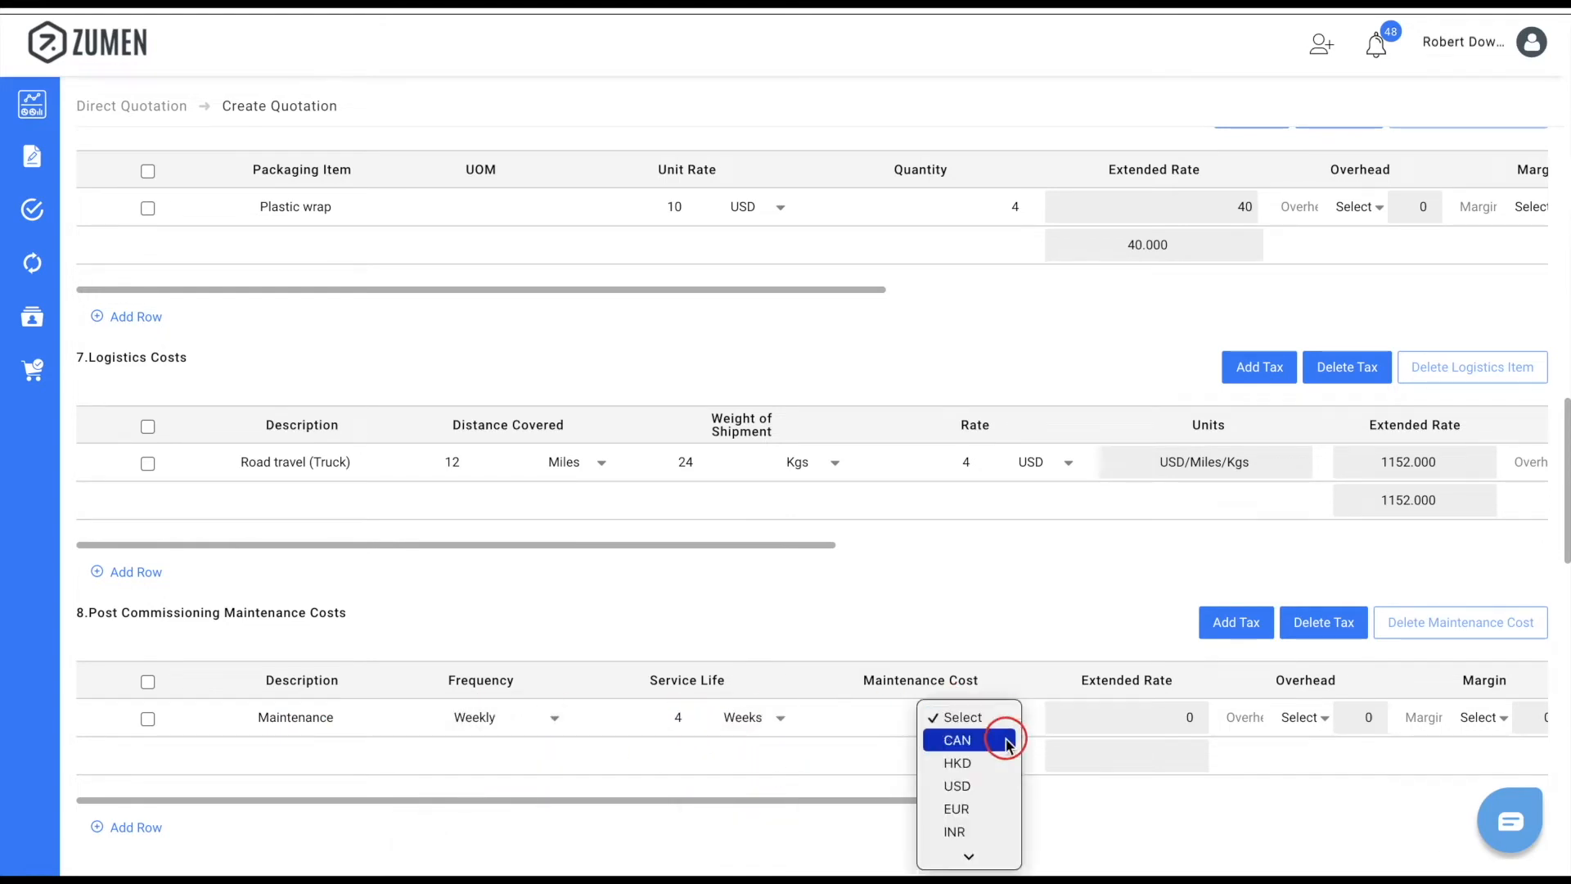
{"action": "left_click", "coordinate": [1003, 786]}
{"action": "left_click", "coordinate": [923, 725]}
{"action": "type", "text": "100"}
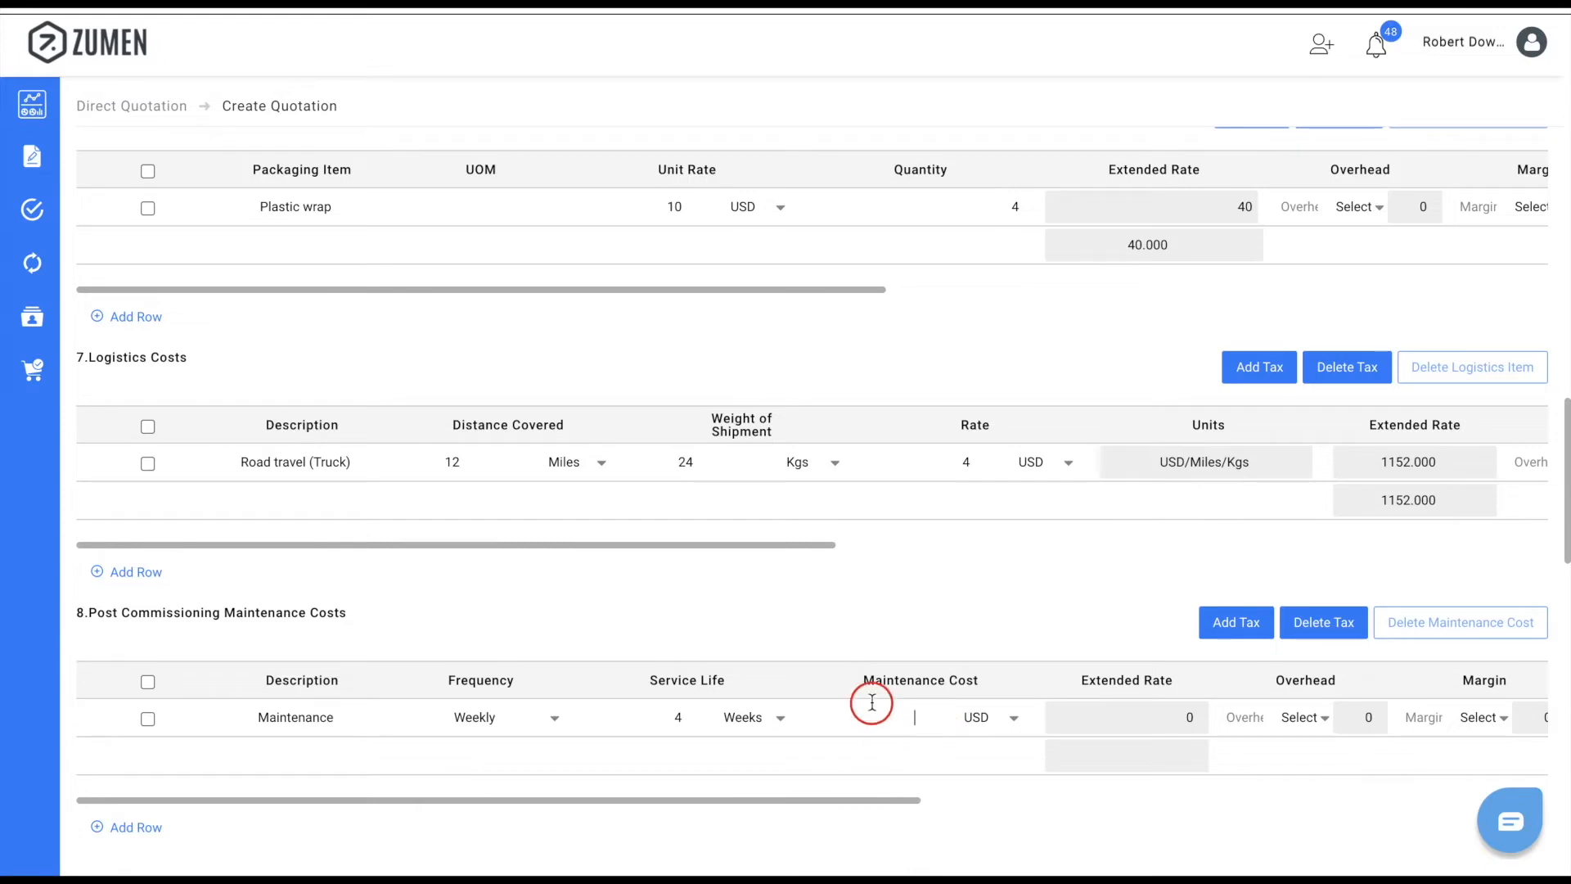
Define two price breaks for the quotation: -20 for volume 5 and -35 for volume 10
{"action": "scroll", "coordinate": [982, 771], "scroll_direction": "down", "scroll_amount": 5}
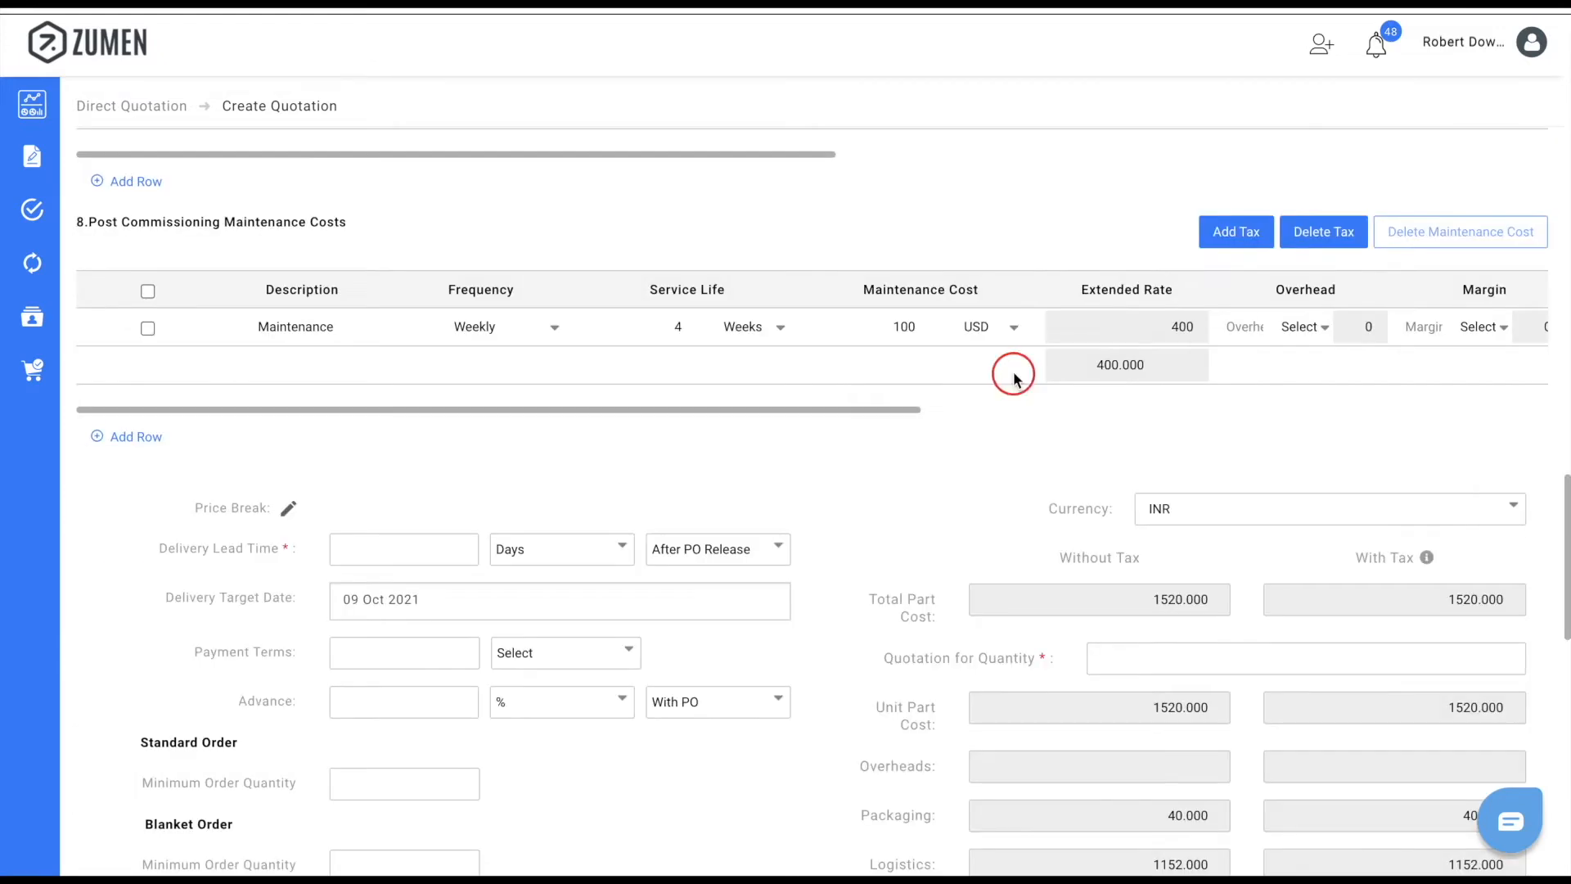
{"action": "left_click", "coordinate": [288, 510]}
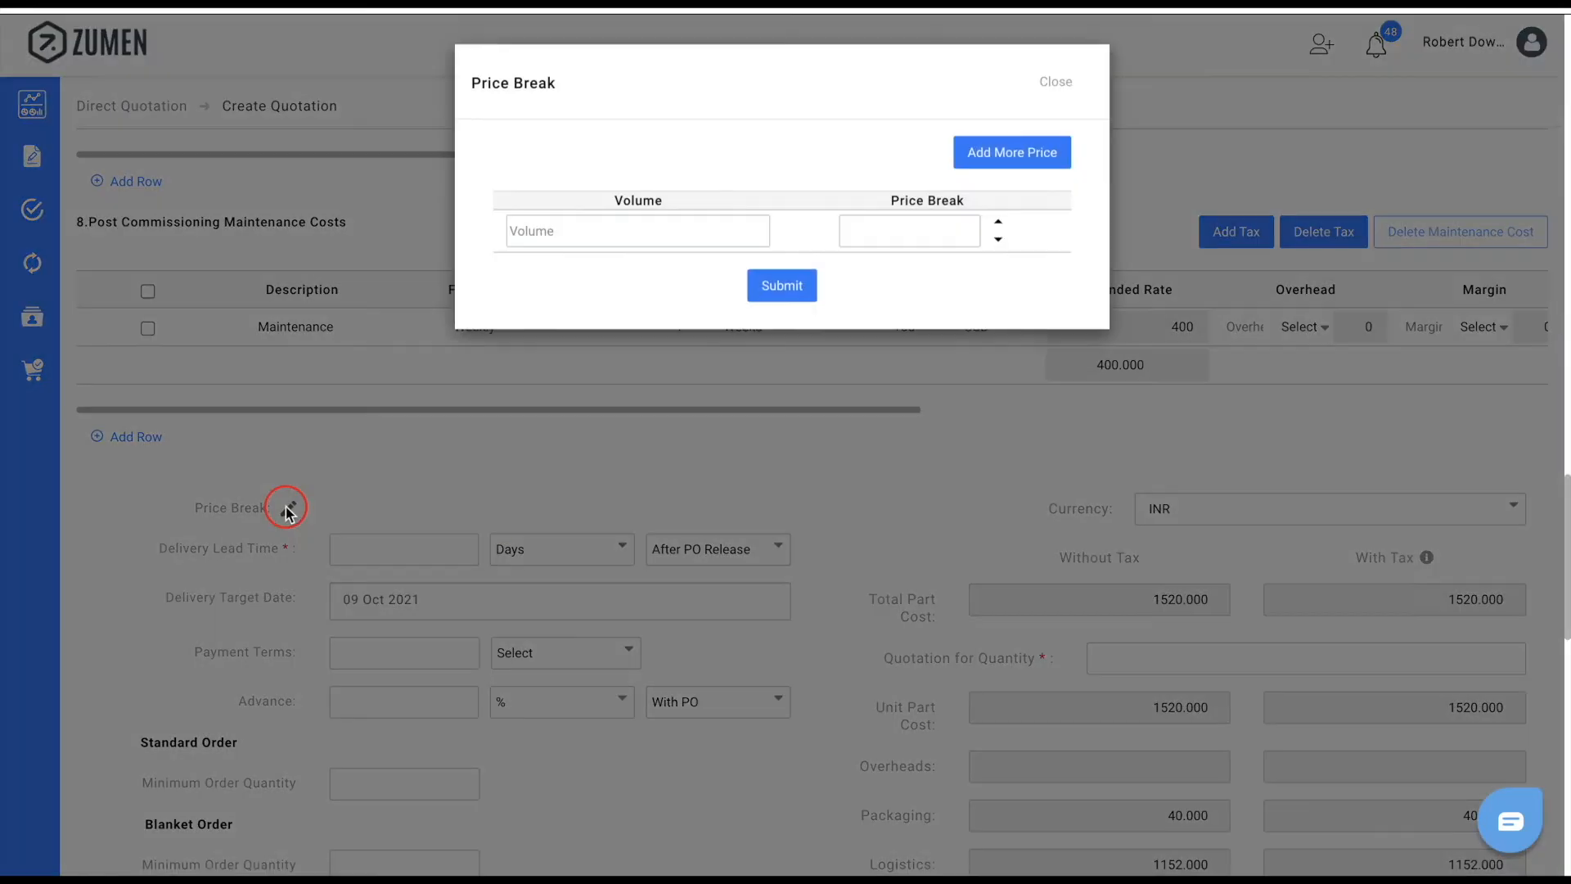
{"action": "left_click", "coordinate": [570, 246]}
{"action": "type", "text": "5"}
{"action": "key", "text": "Tab"}
{"action": "type", "text": "-20"}
{"action": "left_click", "coordinate": [985, 158]}
{"action": "left_click", "coordinate": [648, 279]}
{"action": "type", "text": "10"}
{"action": "key", "text": "Tab"}
{"action": "type", "text": "-35"}
Add a third price break of -50 for volume 25 and submit the price breaks
{"action": "left_click", "coordinate": [867, 159]}
{"action": "left_click", "coordinate": [528, 321]}
{"action": "type", "text": "25"}
{"action": "left_click", "coordinate": [866, 324]}
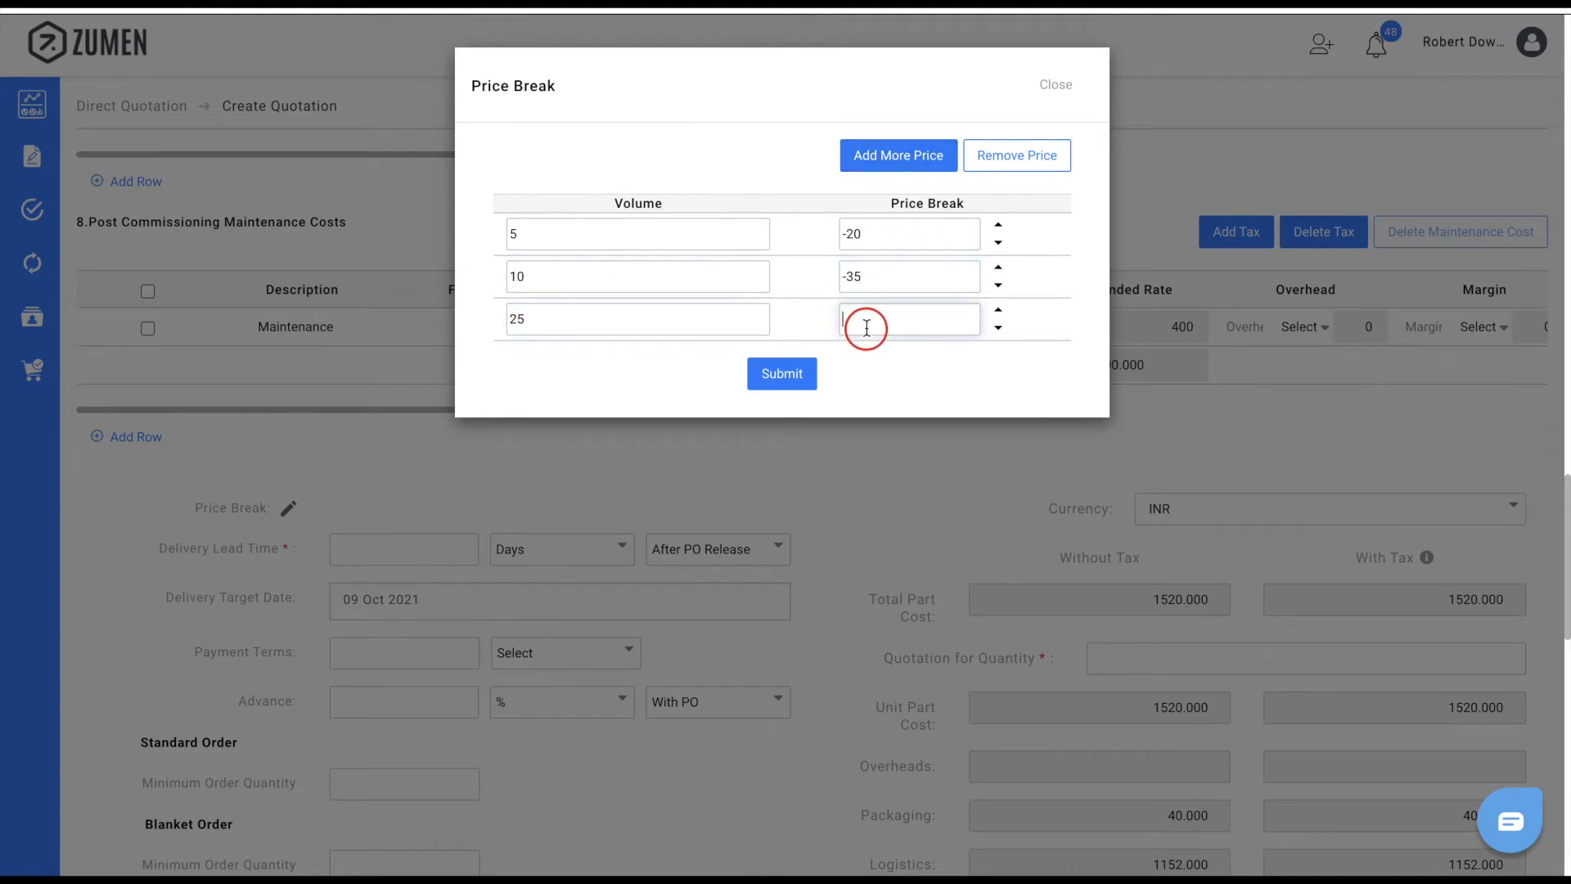
{"action": "type", "text": "-50"}
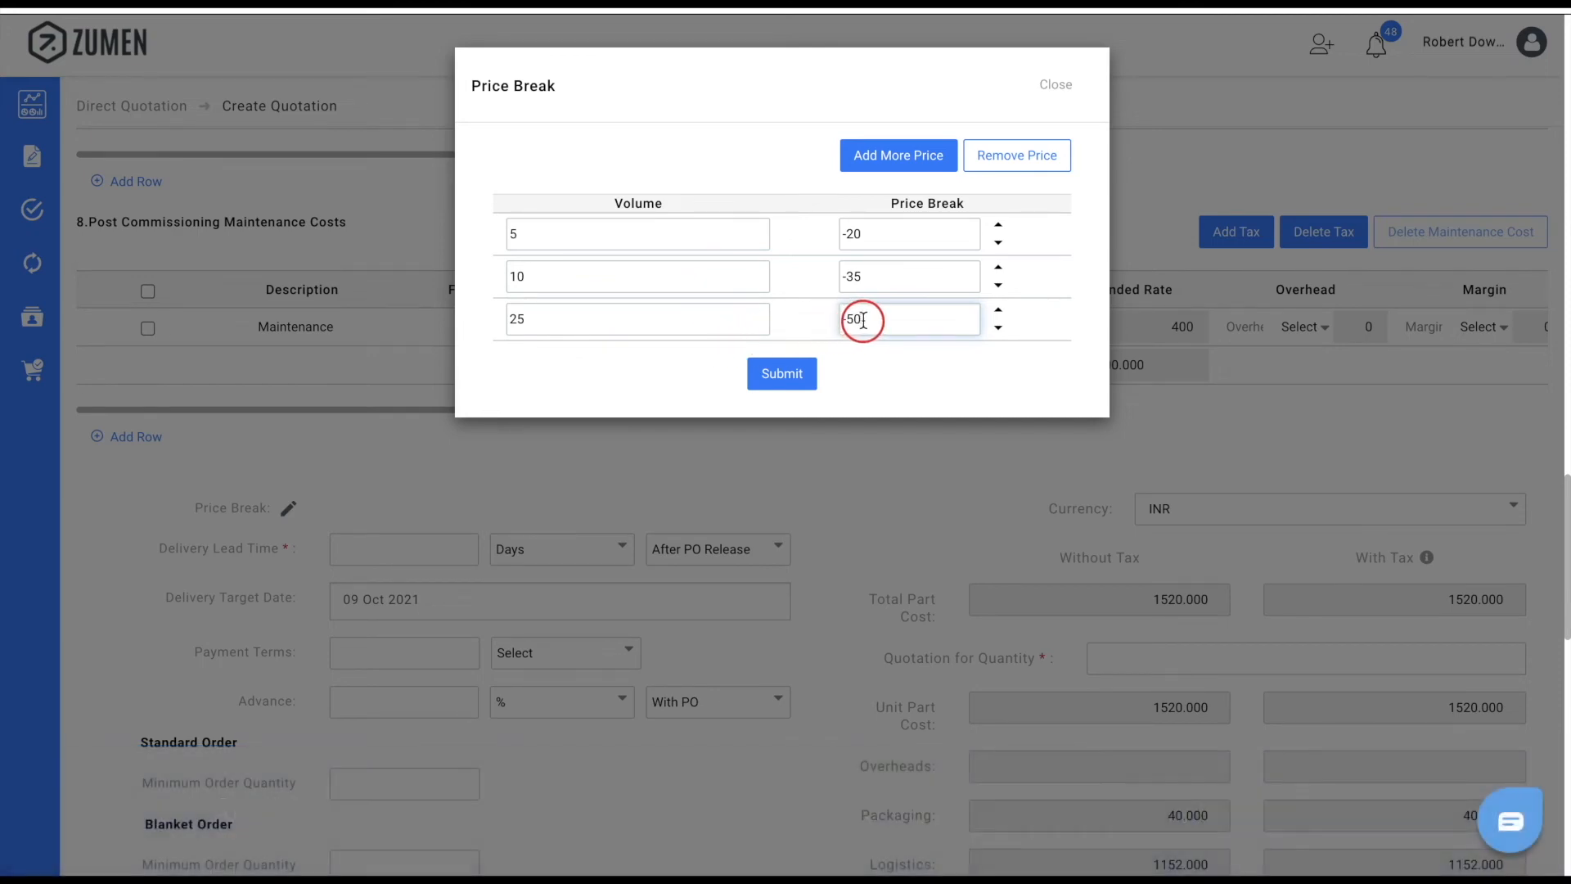
{"action": "left_click", "coordinate": [782, 374]}
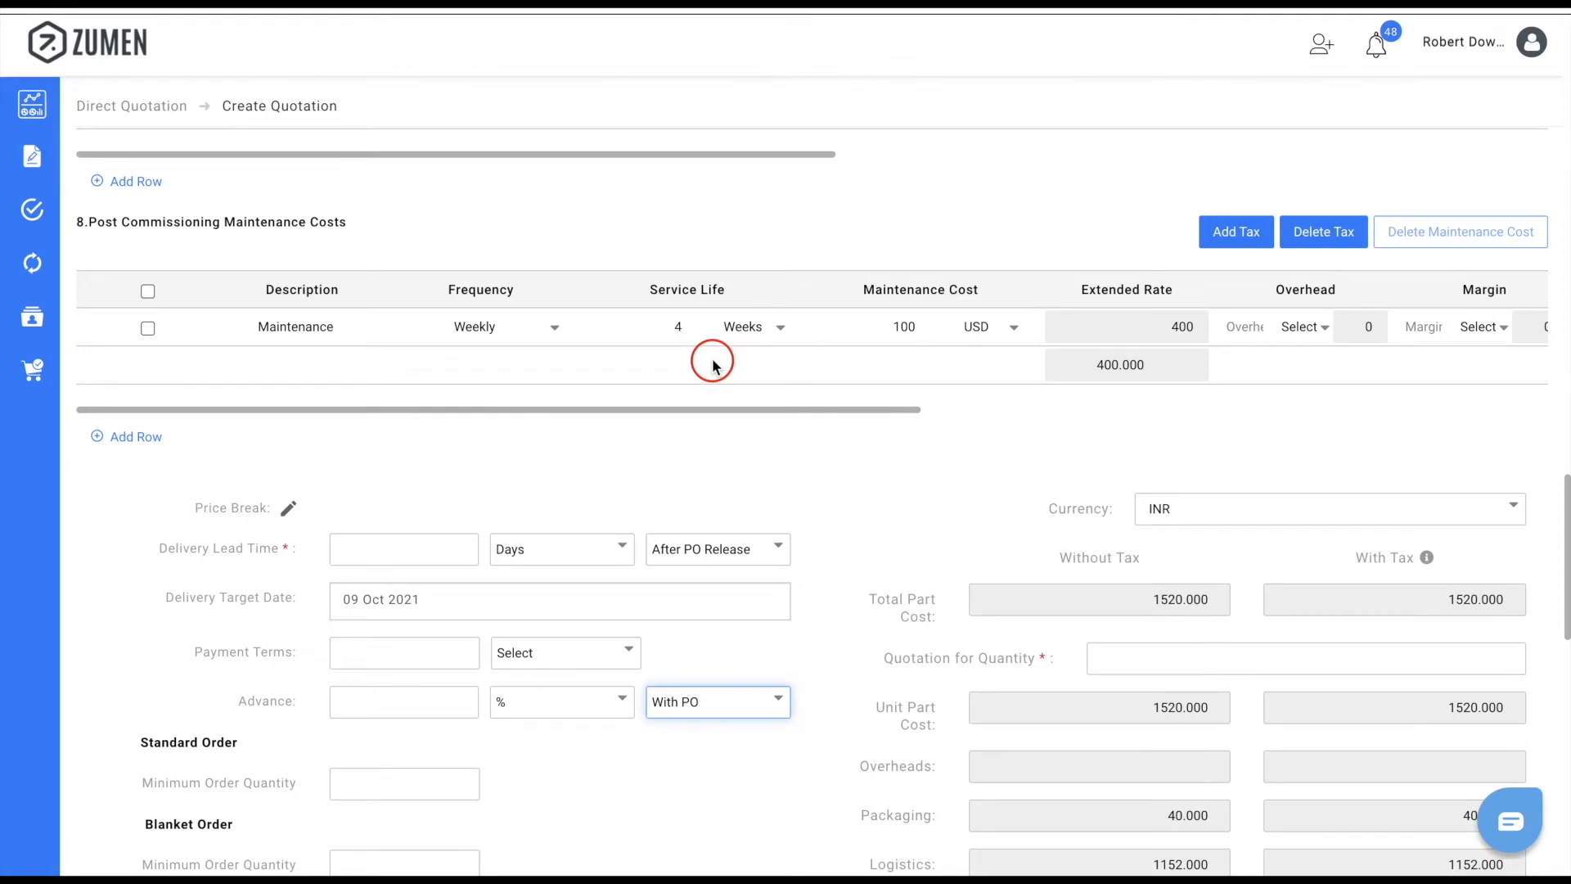
Set the delivery lead time to 15 days after PO release
{"action": "left_click", "coordinate": [412, 548]}
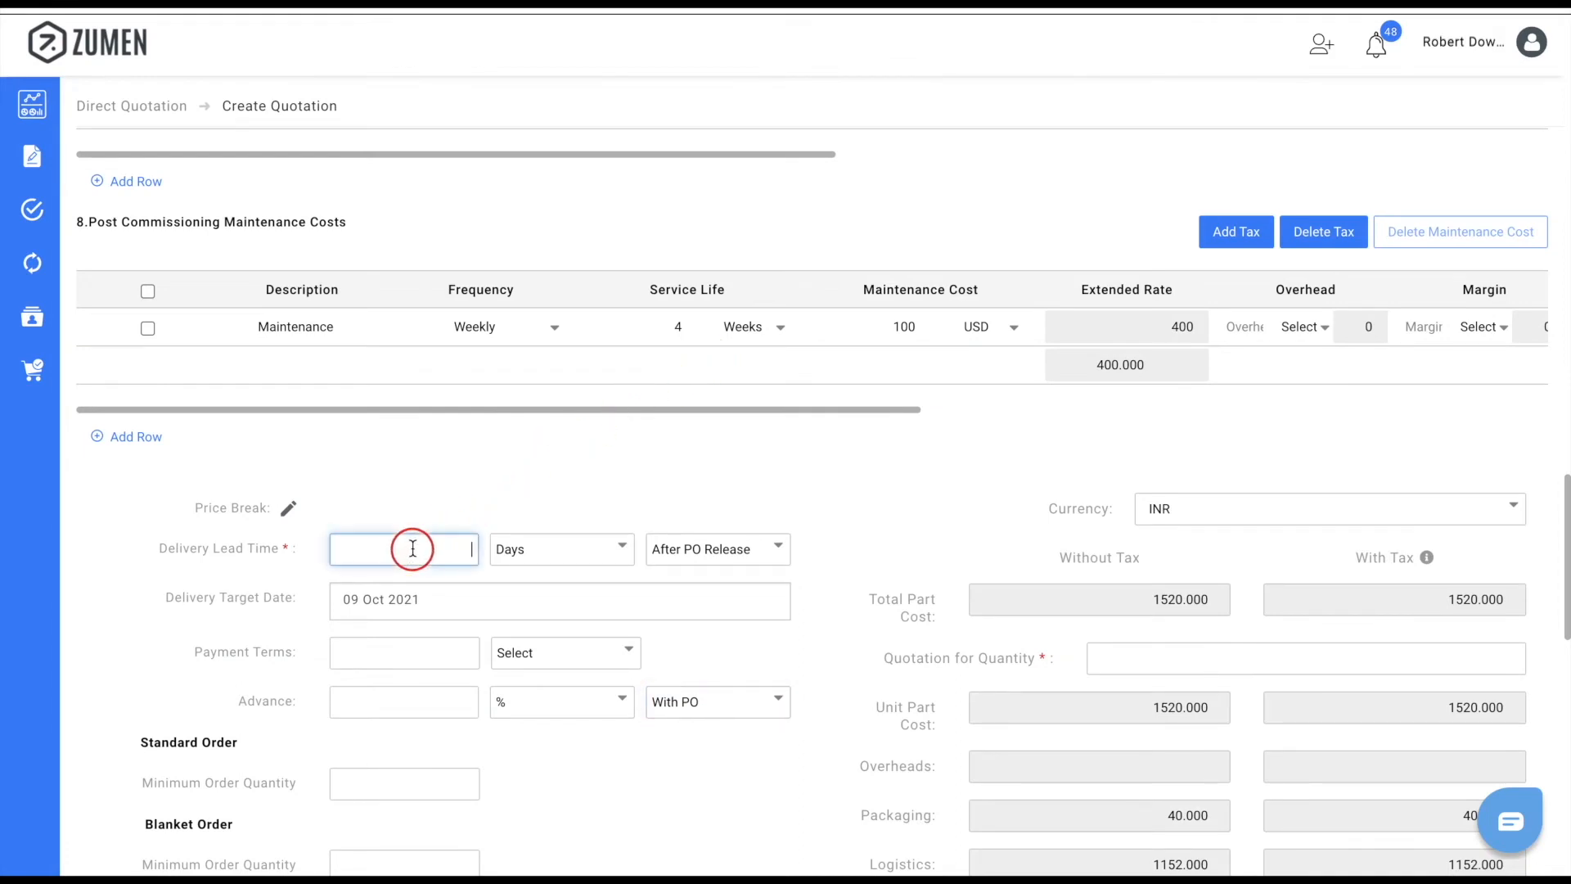
{"action": "type", "text": "15"}
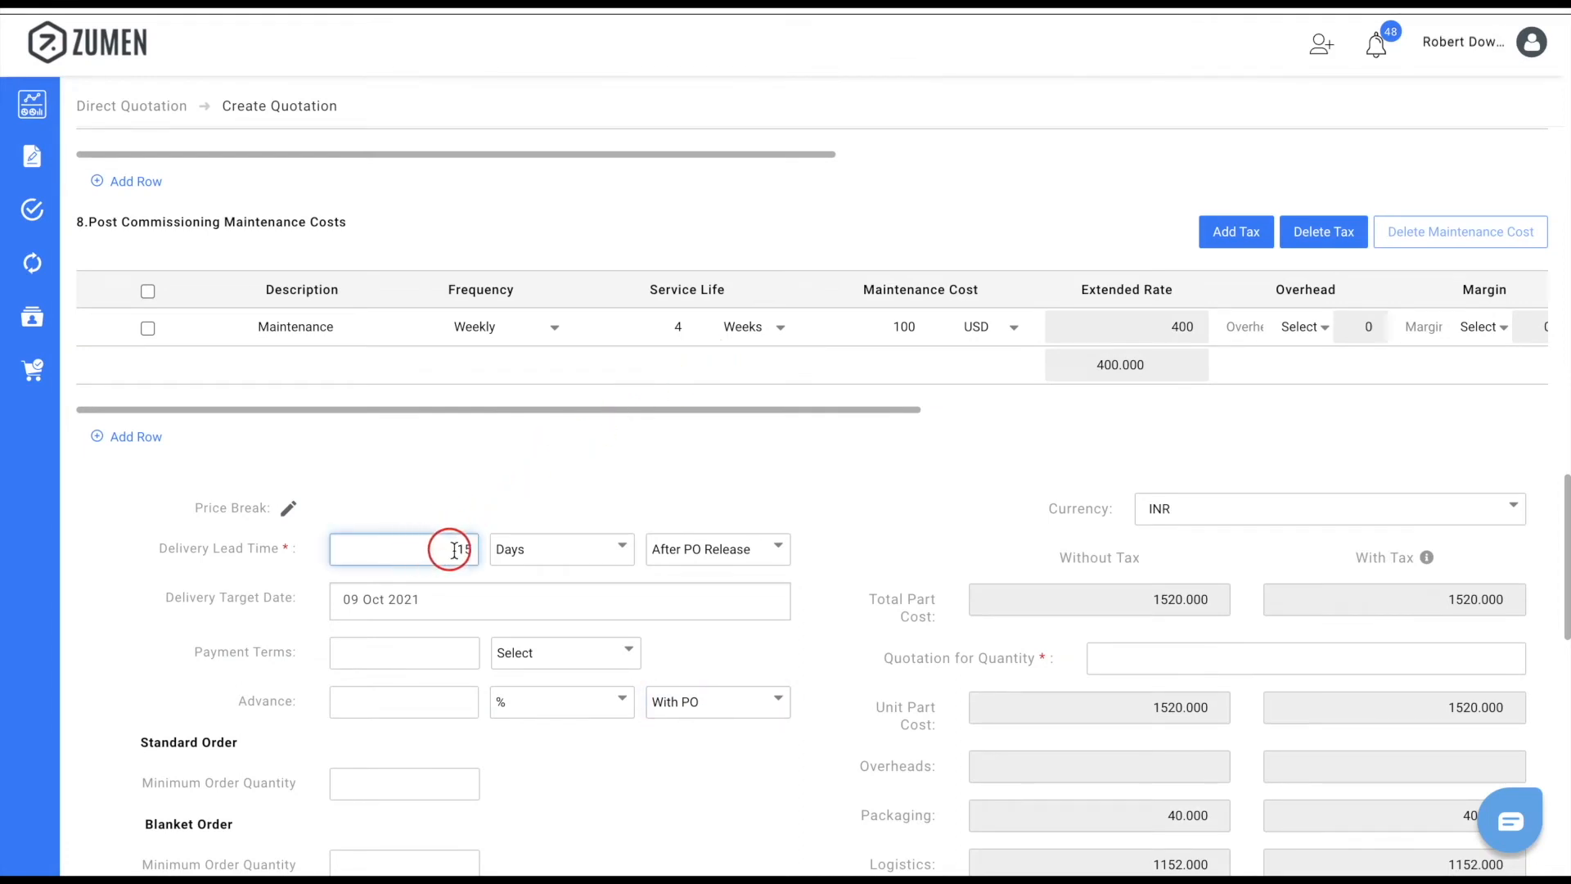
{"action": "left_click", "coordinate": [777, 545]}
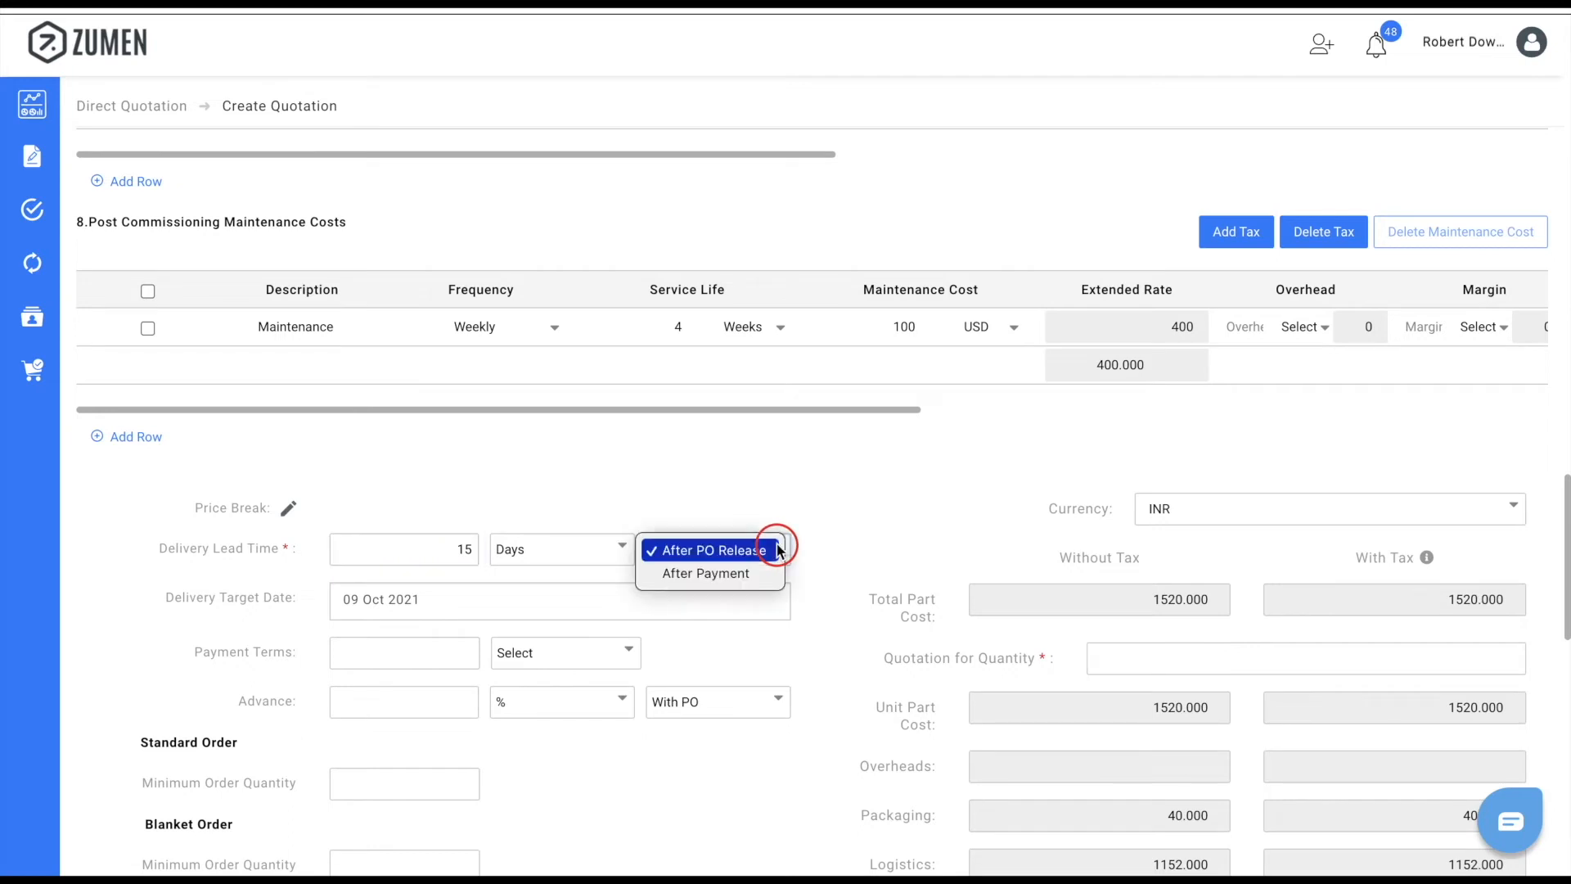
{"action": "left_click", "coordinate": [777, 549]}
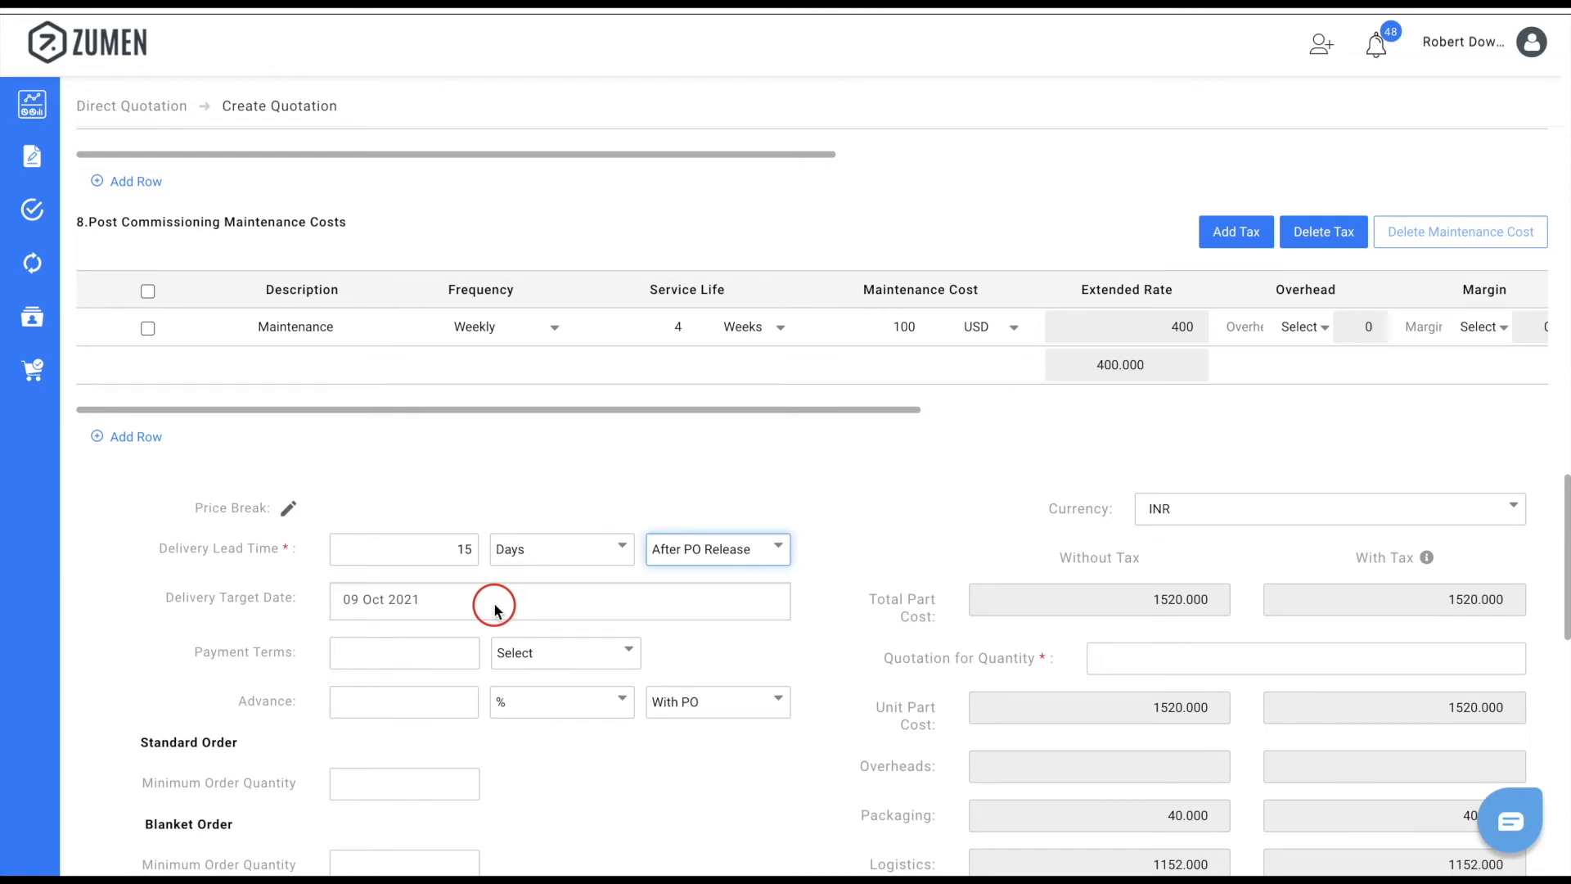
Set the payment terms to 30 days
{"action": "left_click", "coordinate": [424, 656]}
{"action": "type", "text": "30"}
{"action": "left_click", "coordinate": [572, 652]}
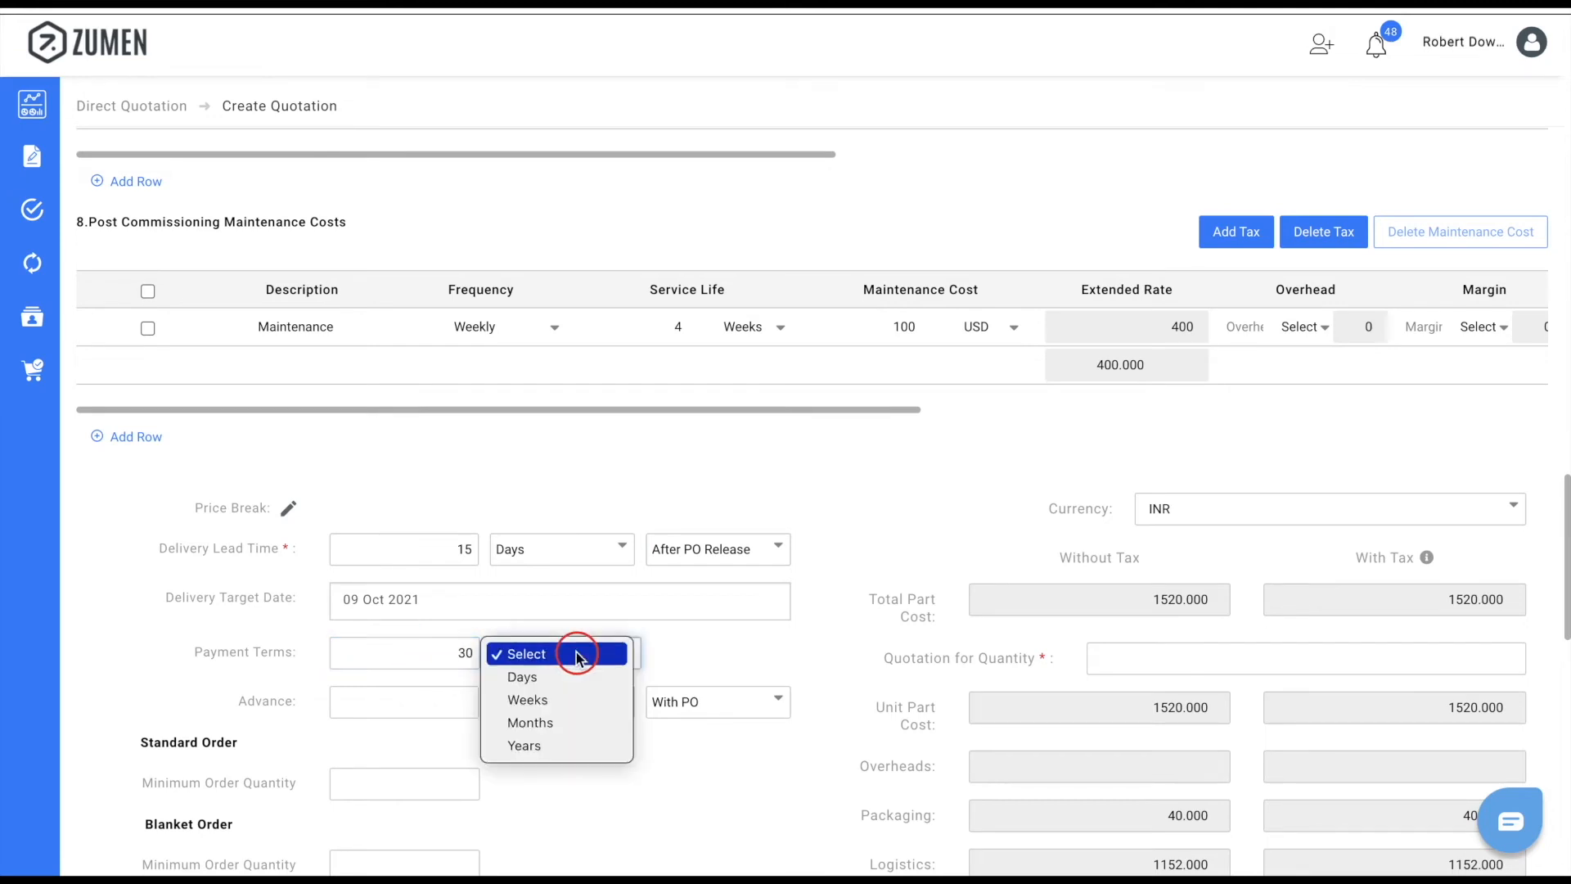
{"action": "left_click", "coordinate": [573, 678]}
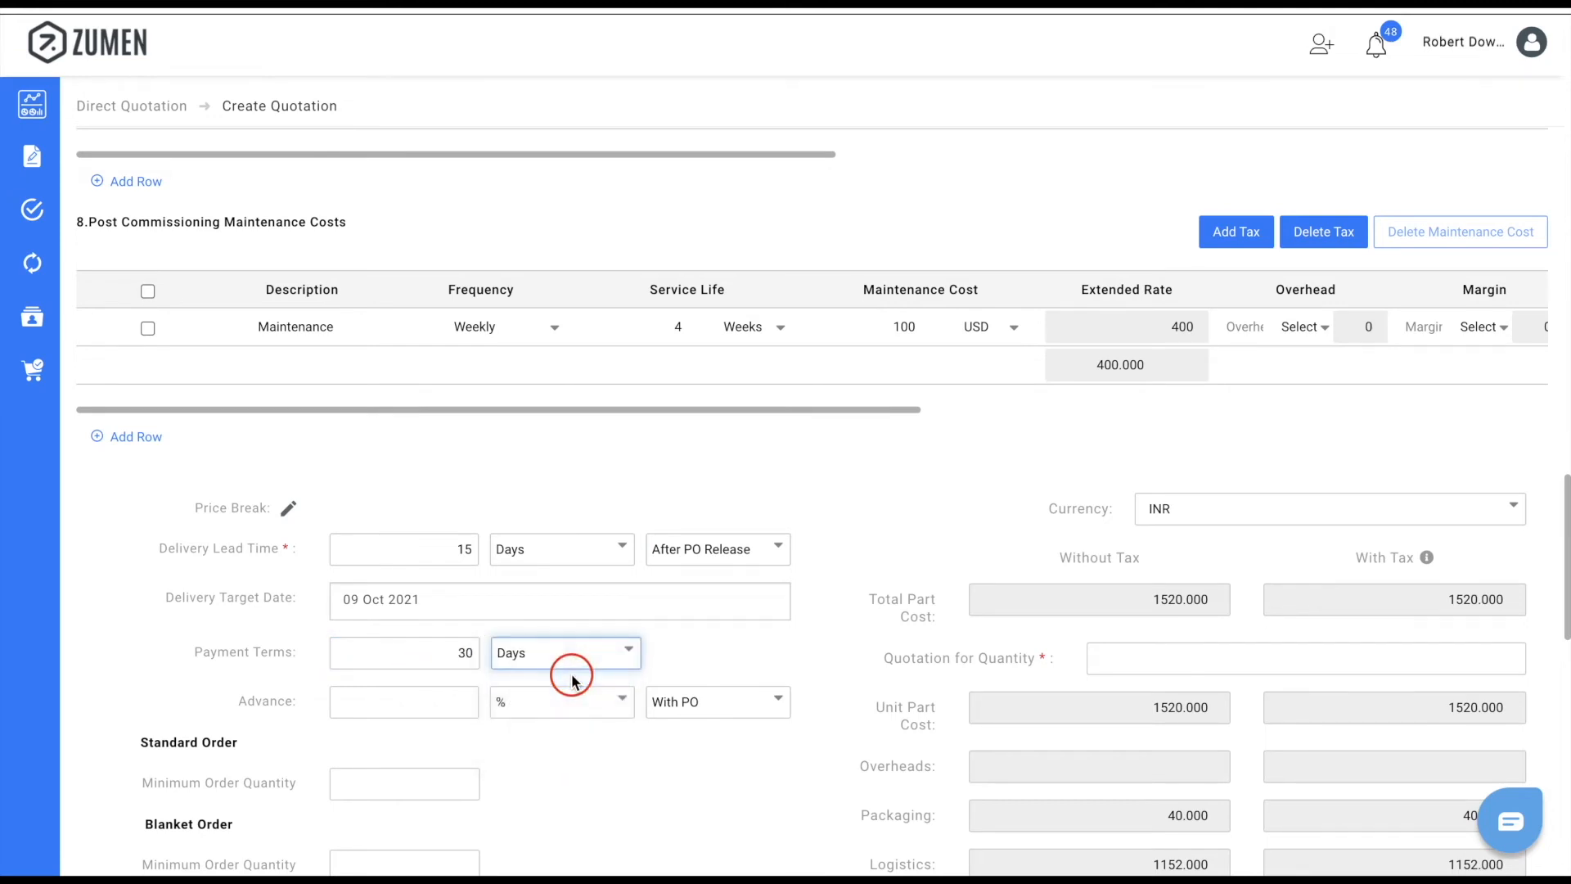
Set the advance to 10 % before delivery
{"action": "left_click", "coordinate": [449, 714]}
{"action": "type", "text": "10"}
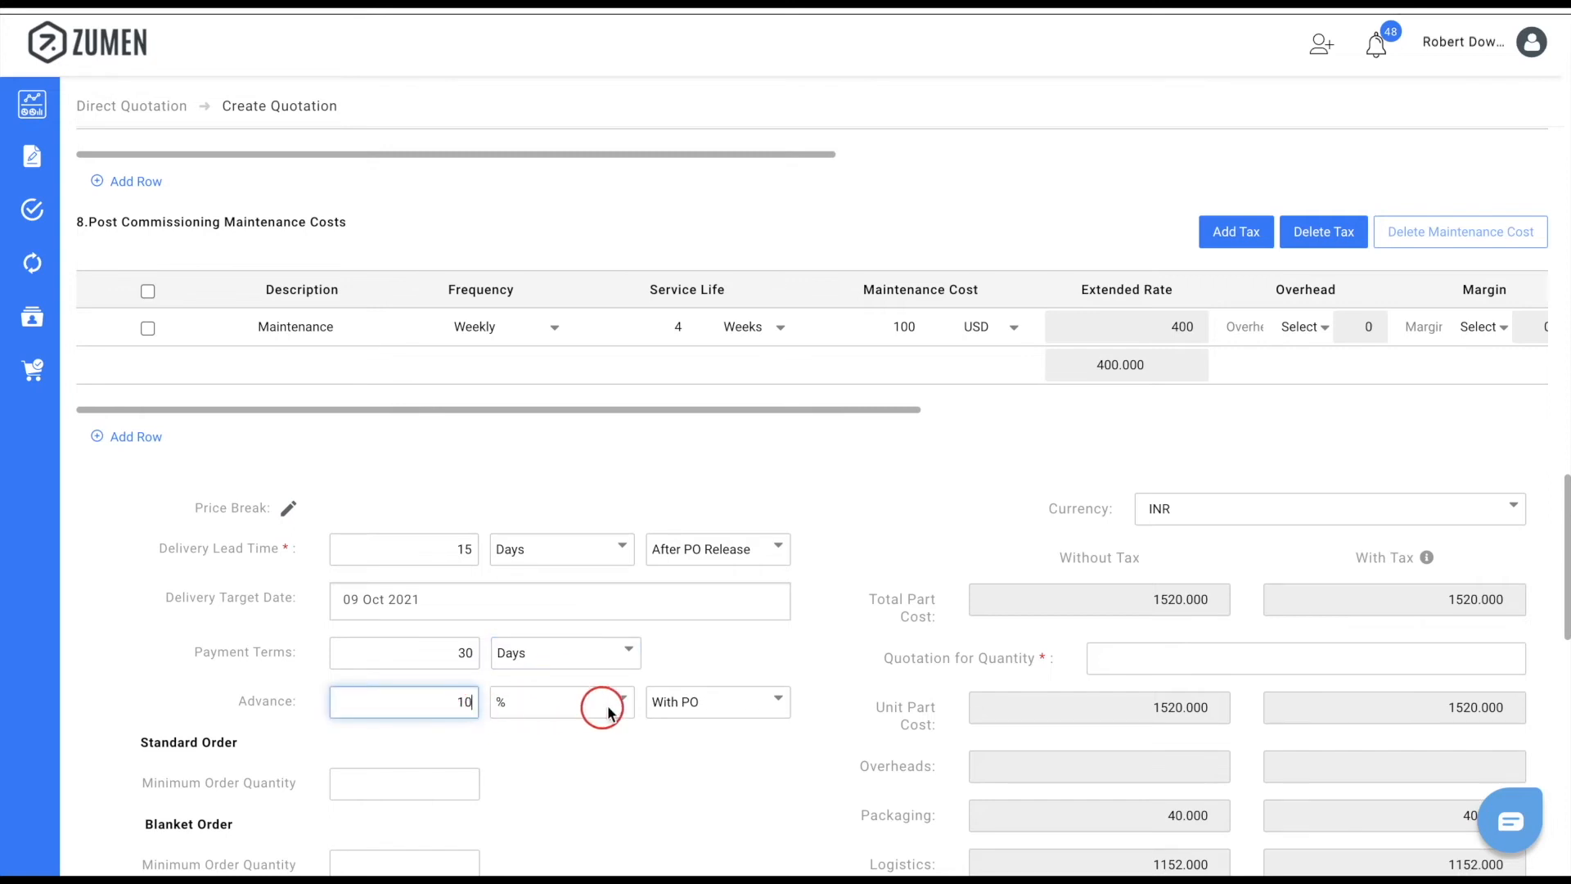
{"action": "left_click", "coordinate": [691, 702]}
{"action": "left_click", "coordinate": [695, 727]}
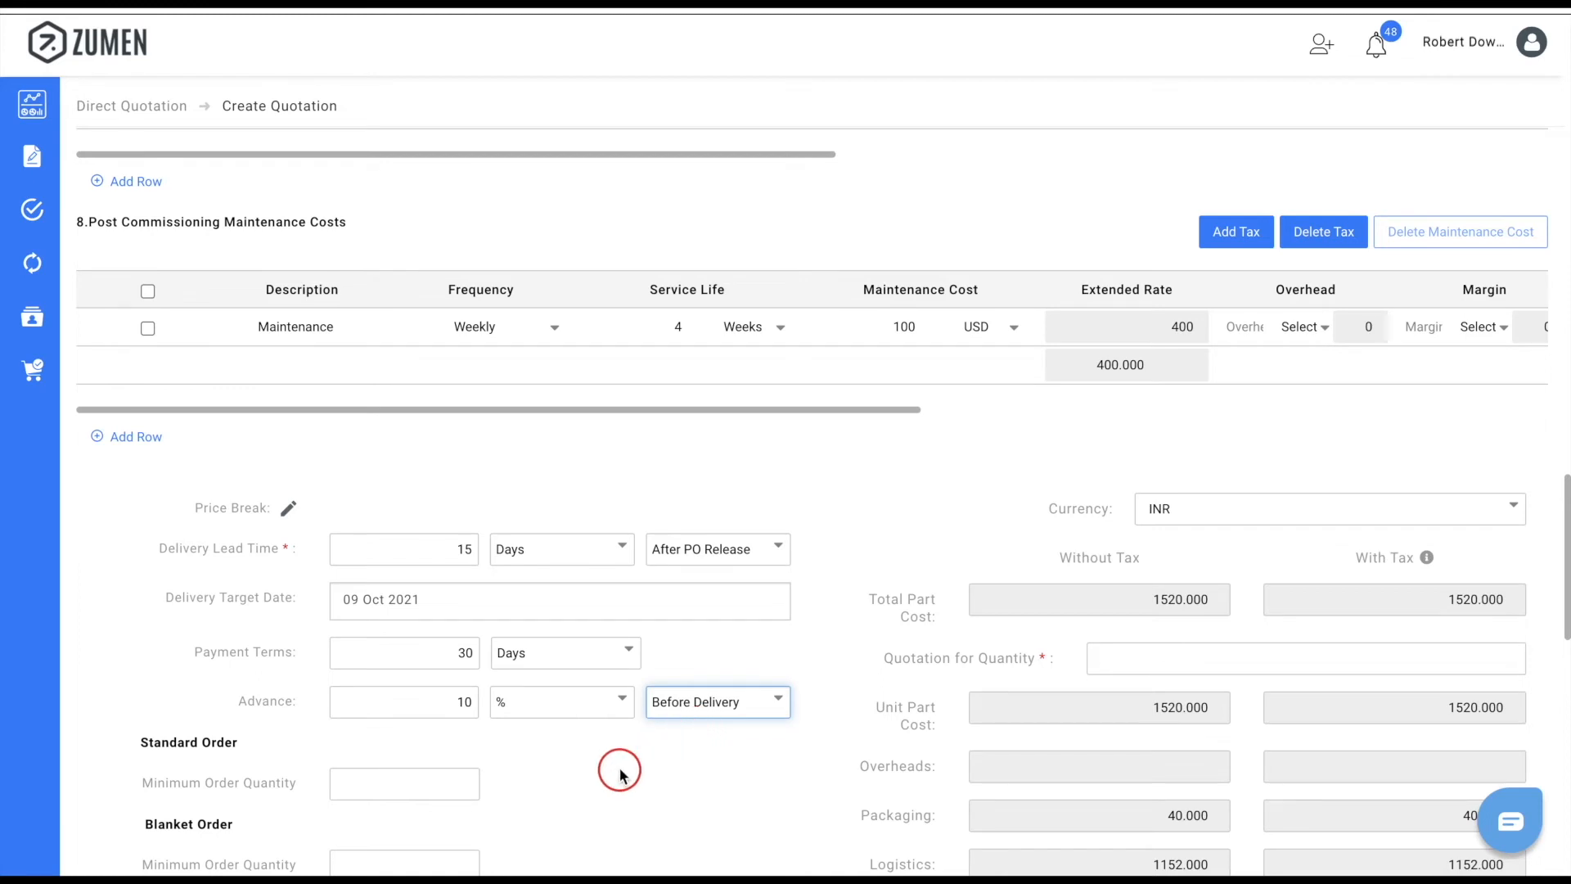
Change the quotation currency to USD and enter 4 as the quotation quantity
{"action": "scroll", "coordinate": [617, 769], "scroll_direction": "down", "scroll_amount": 4}
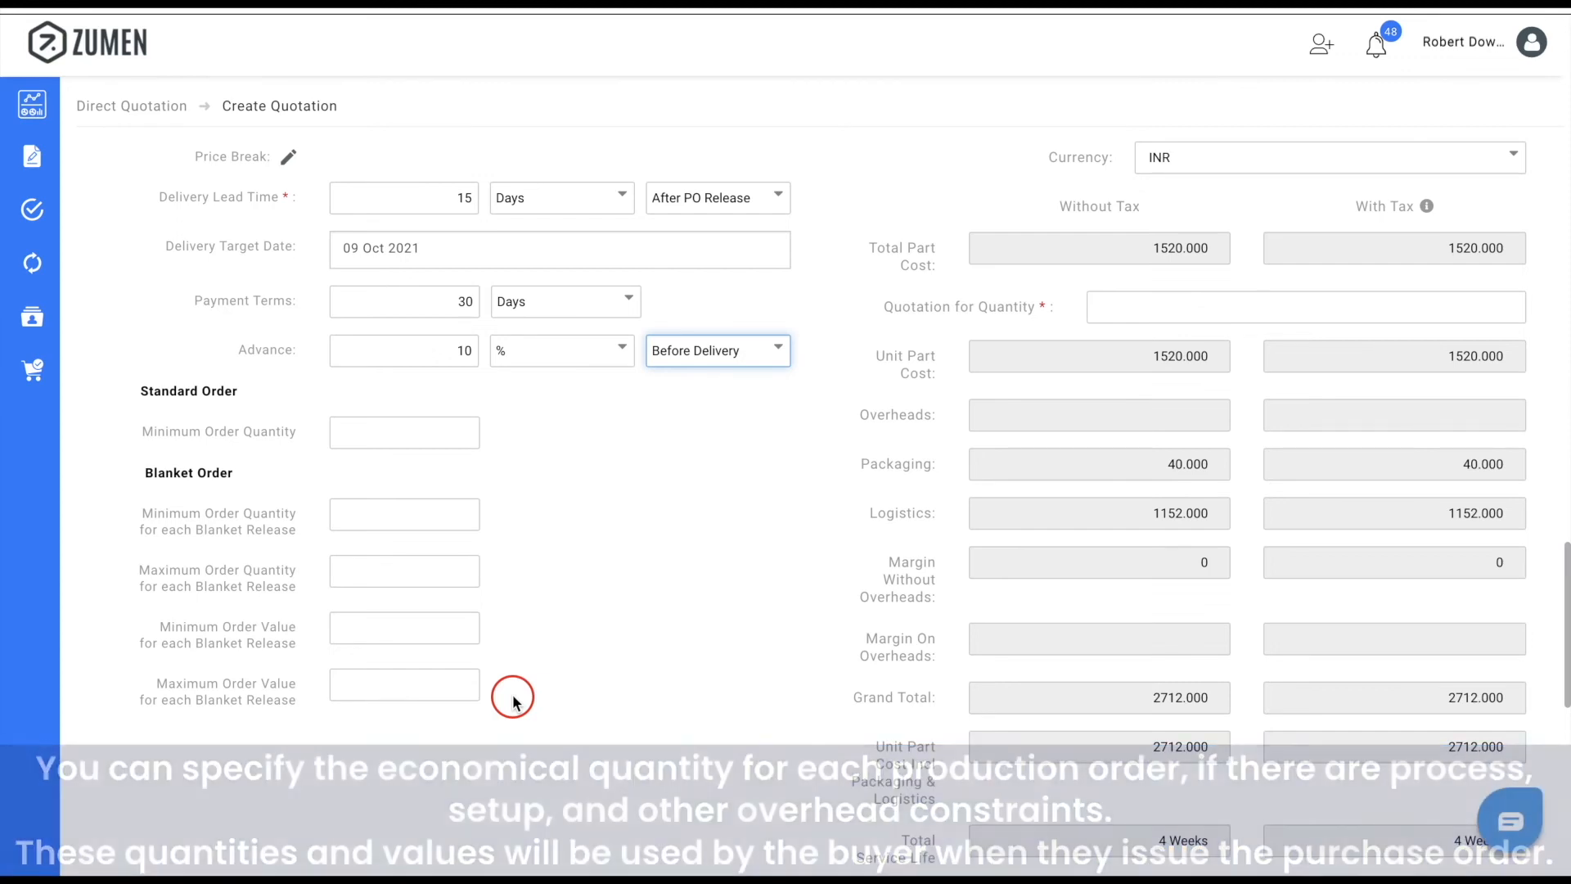
{"action": "left_click", "coordinate": [1301, 173]}
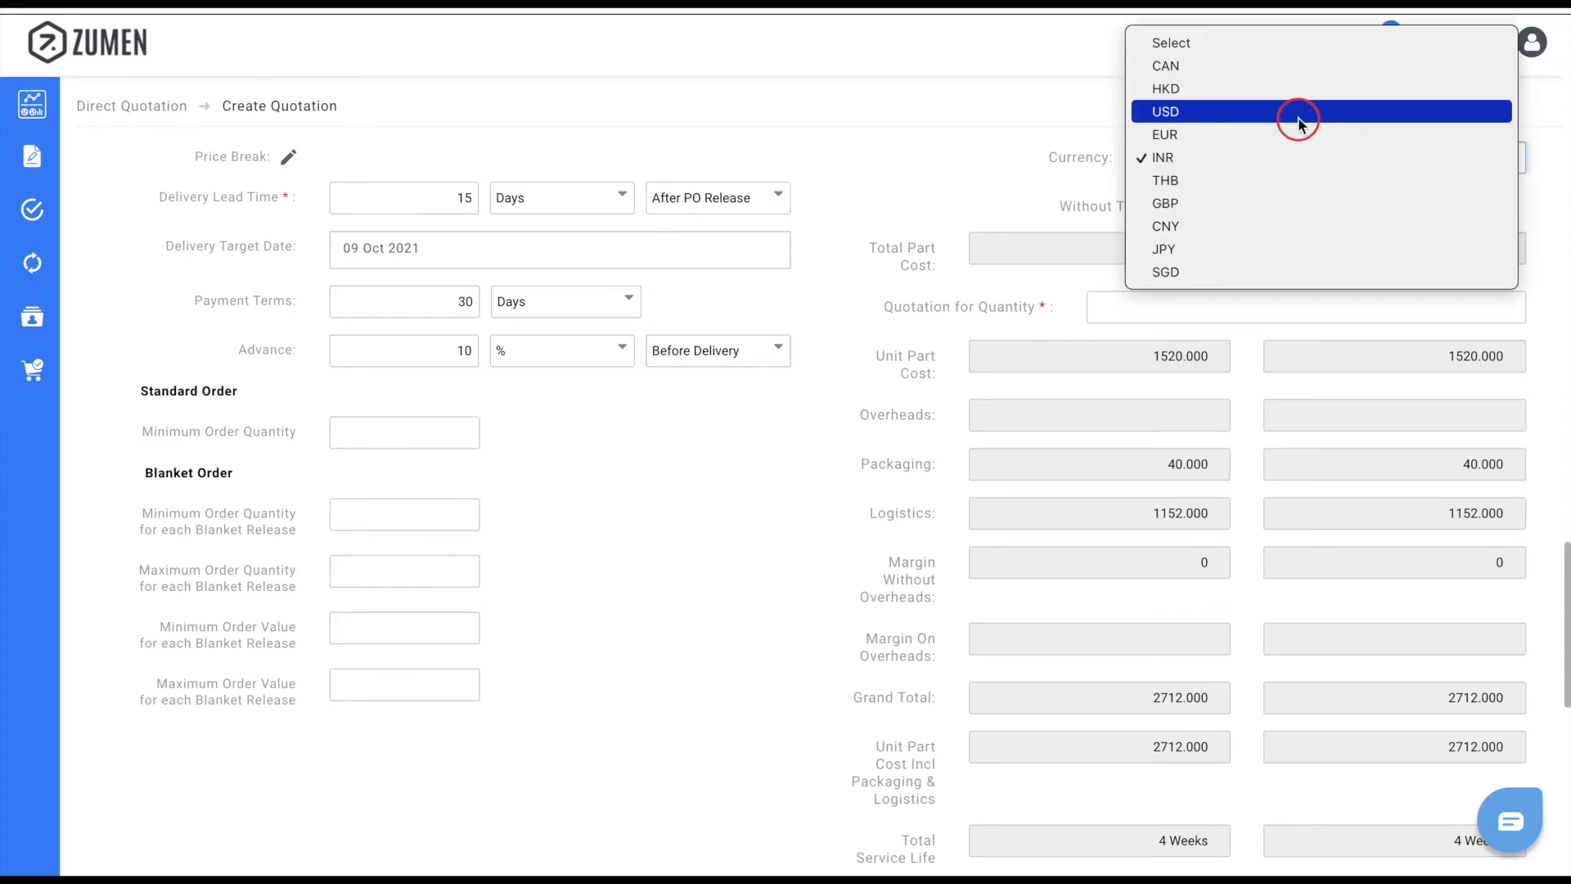
{"action": "left_click", "coordinate": [1299, 114]}
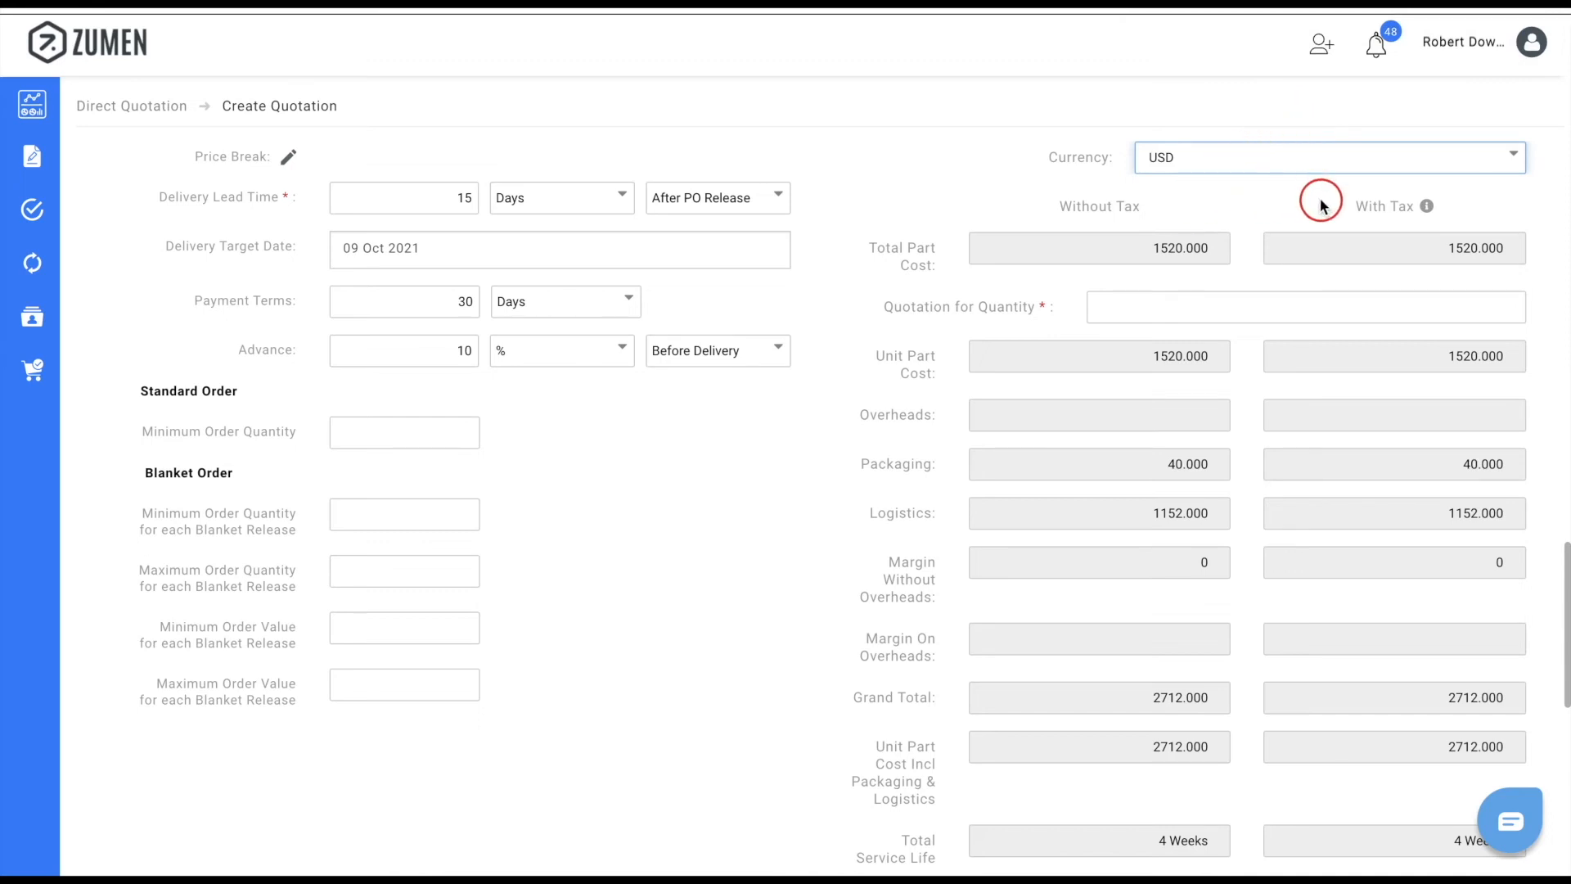
{"action": "left_click", "coordinate": [1117, 249]}
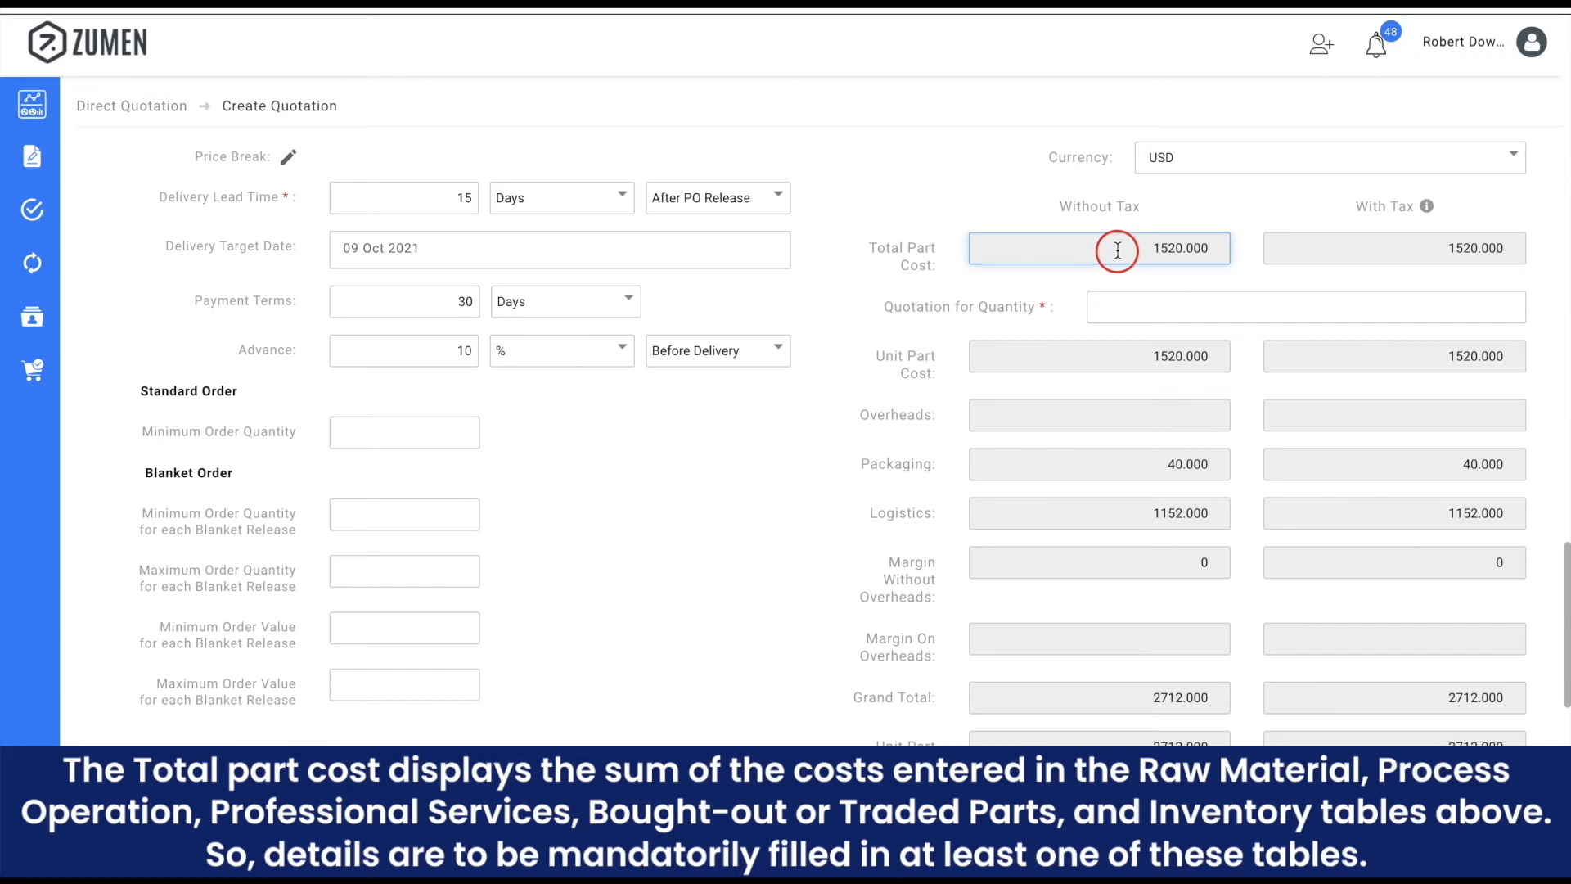
{"action": "left_click", "coordinate": [1139, 304]}
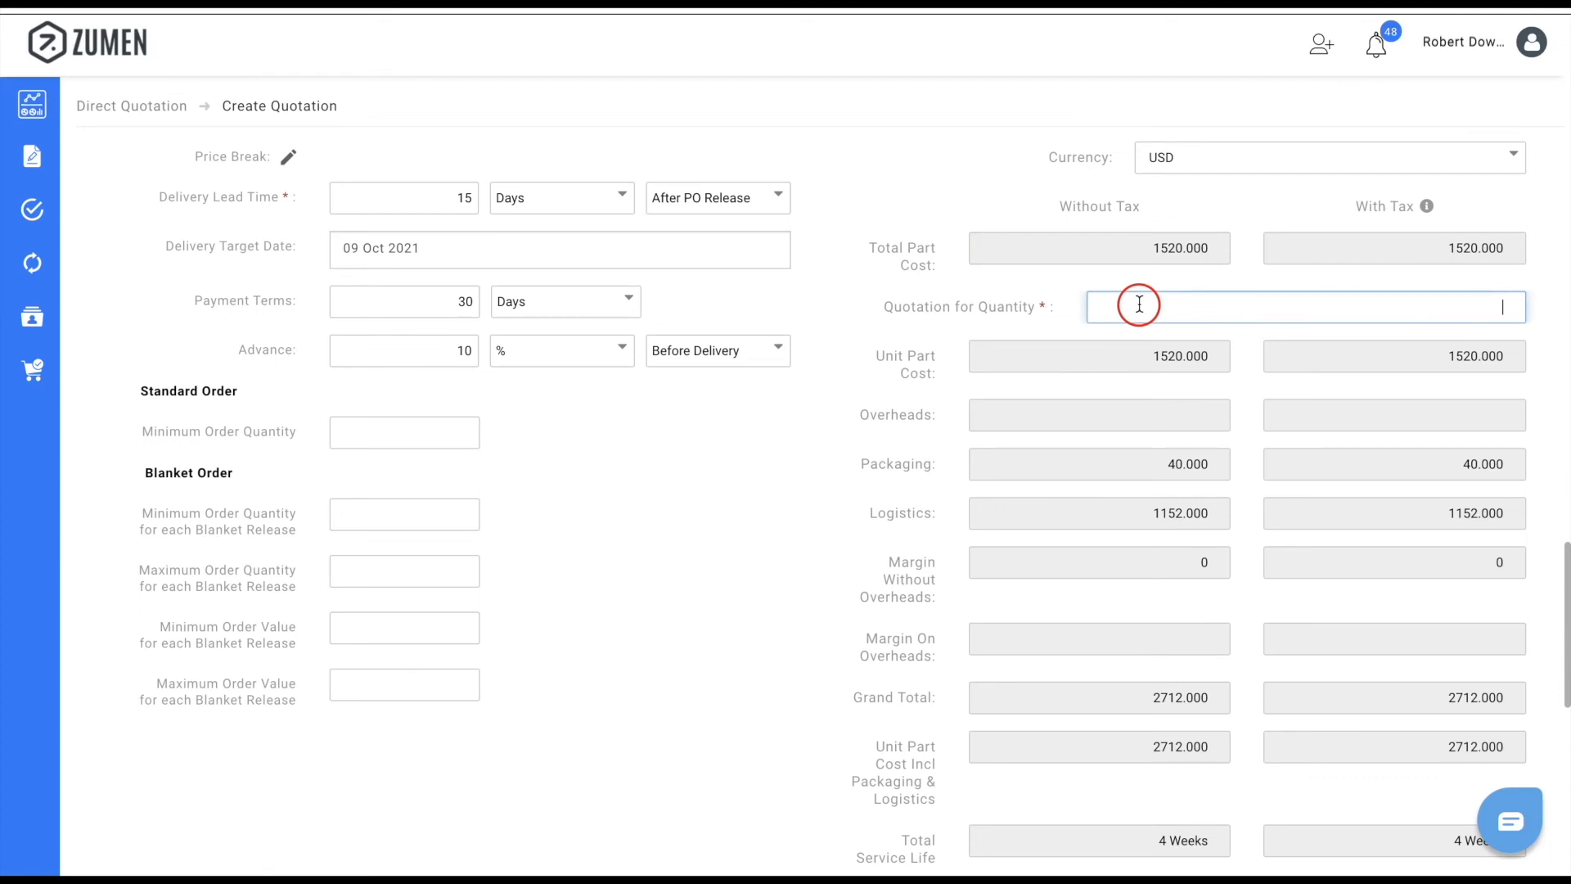
{"action": "type", "text": "4"}
Review the cost summary, covering unit part cost, overheads, packaging, logistics, margins, grand total and unit cost including packaging and logistics
{"action": "left_click", "coordinate": [1130, 353]}
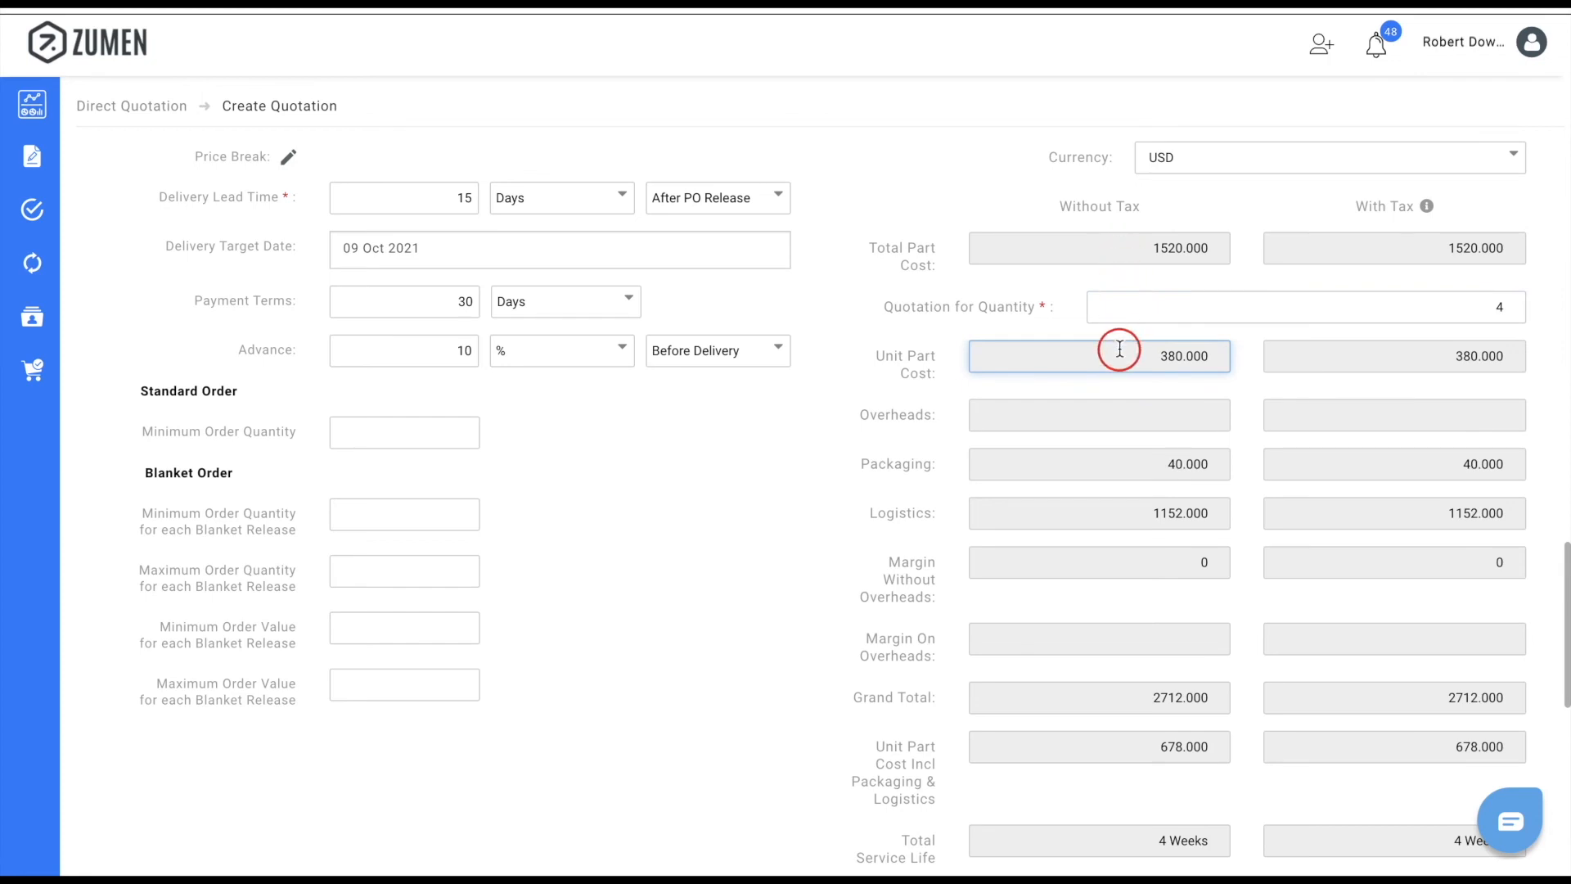
{"action": "left_click", "coordinate": [1125, 464]}
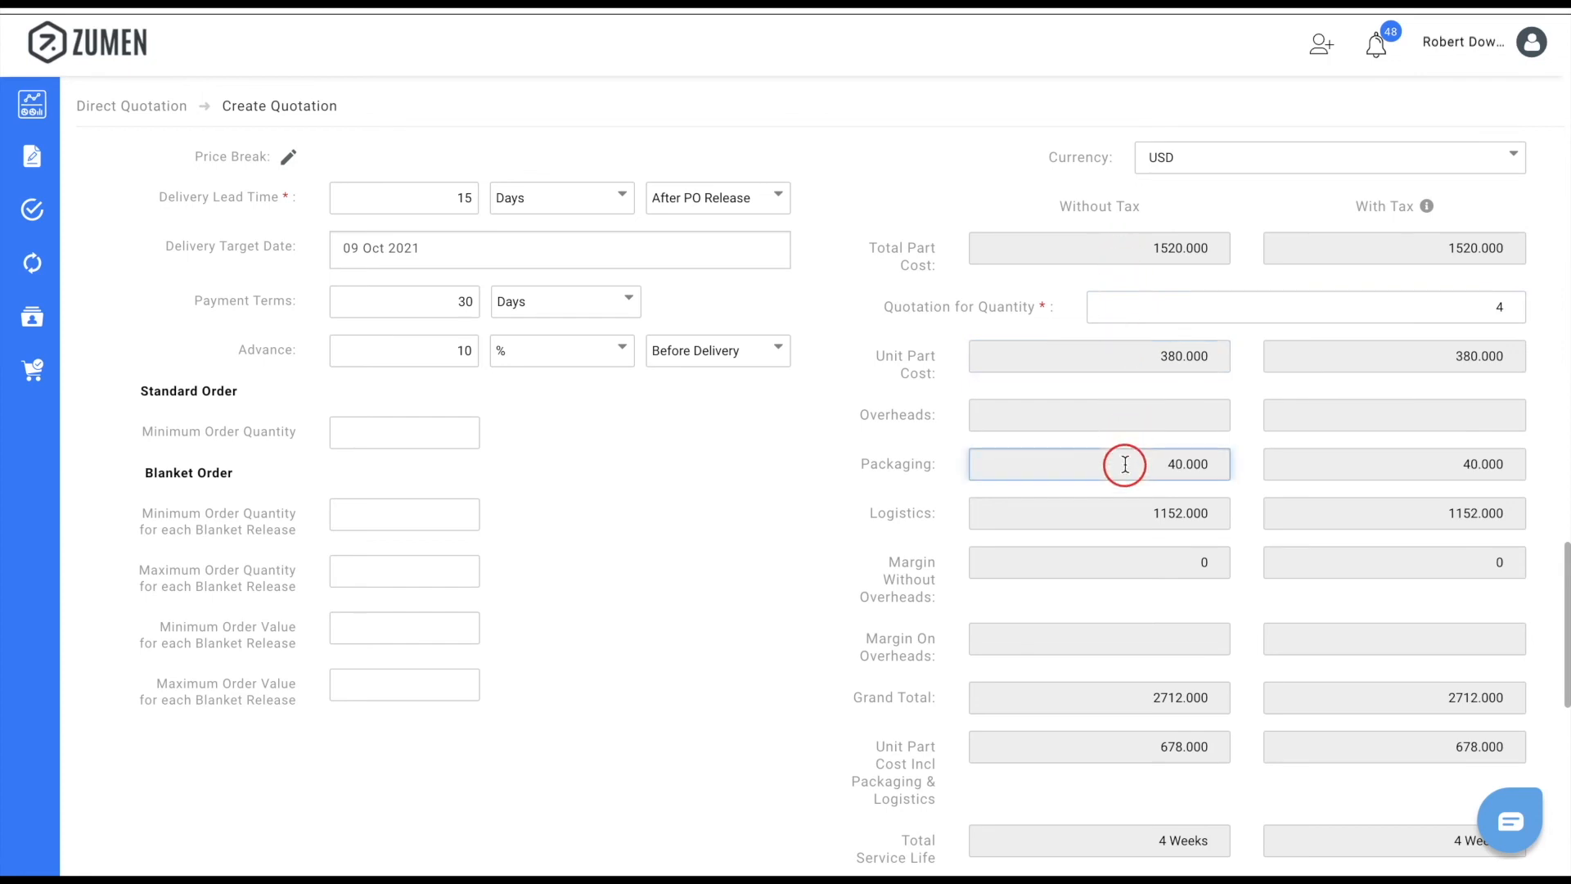
{"action": "left_click", "coordinate": [1126, 511]}
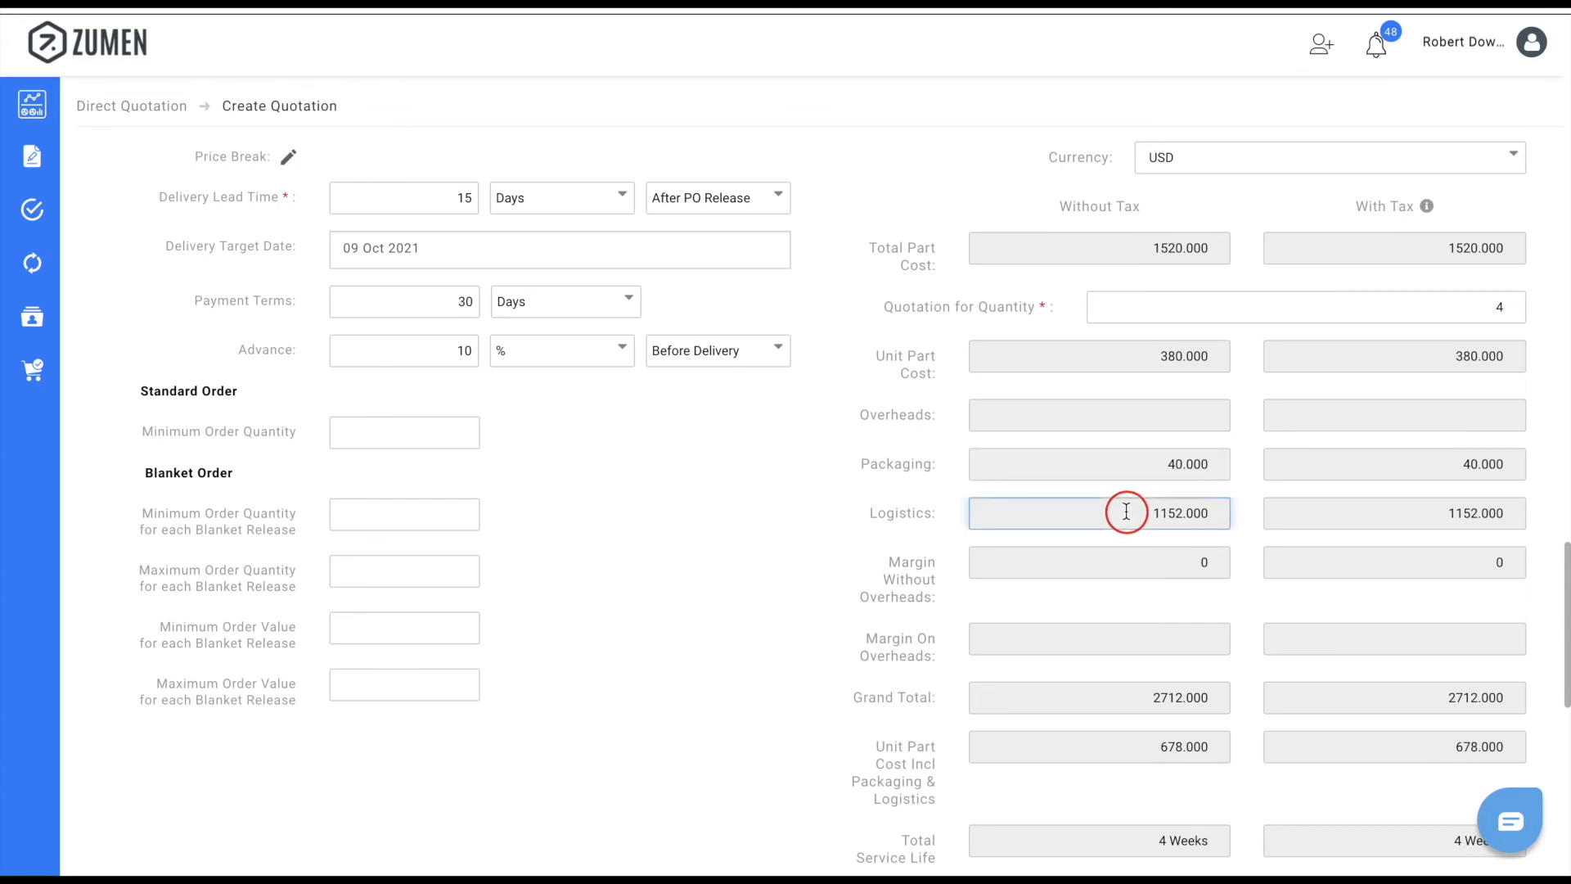
{"action": "left_click", "coordinate": [1106, 407]}
{"action": "left_click", "coordinate": [1098, 557]}
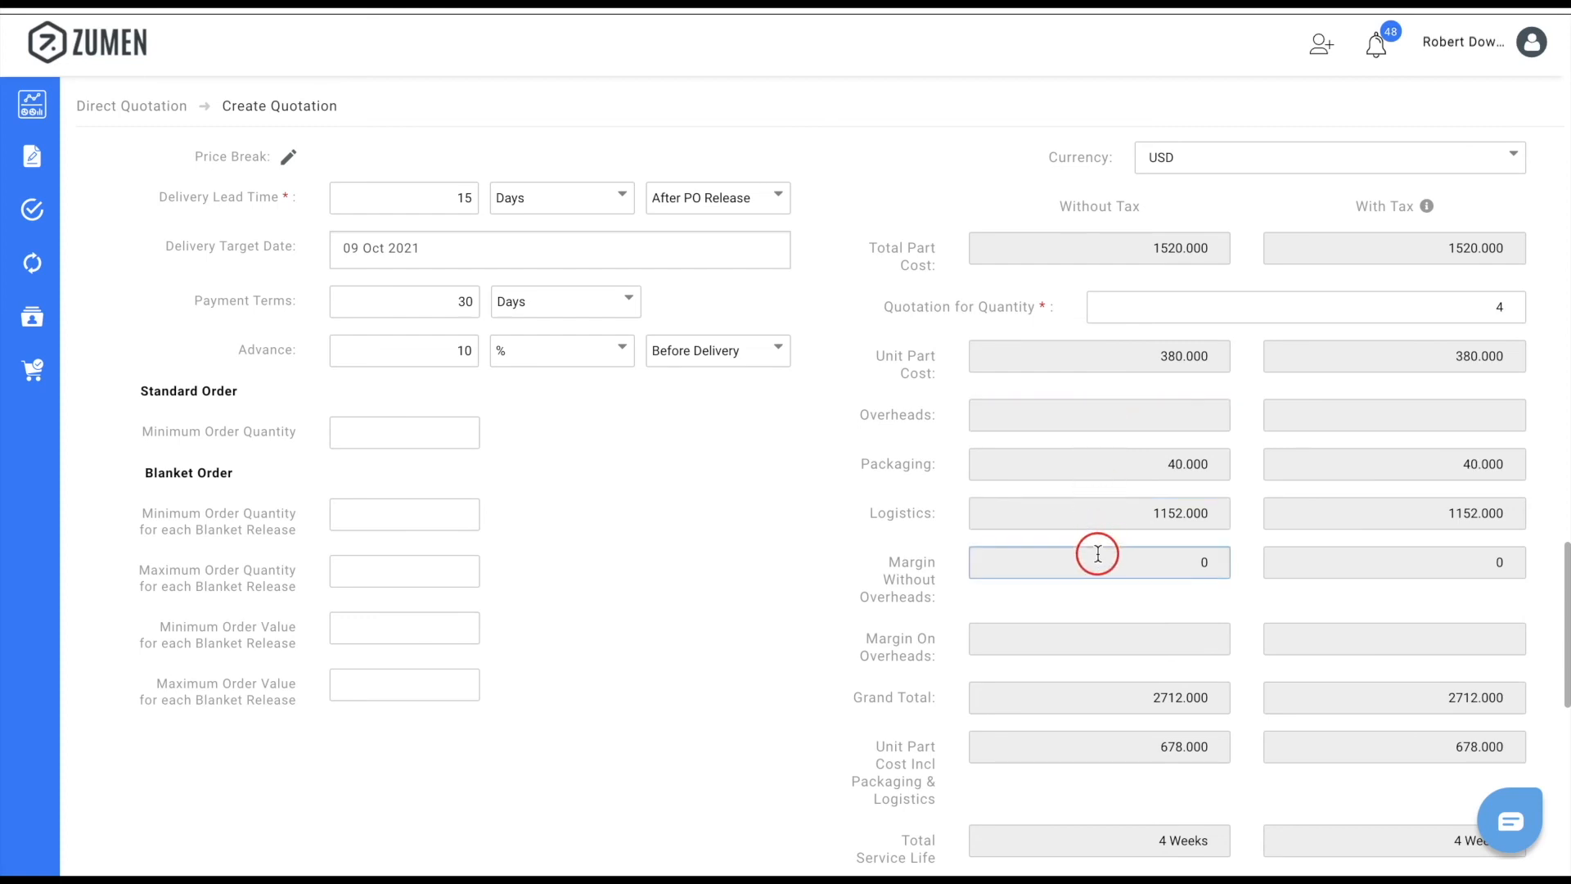
{"action": "left_click", "coordinate": [1099, 640]}
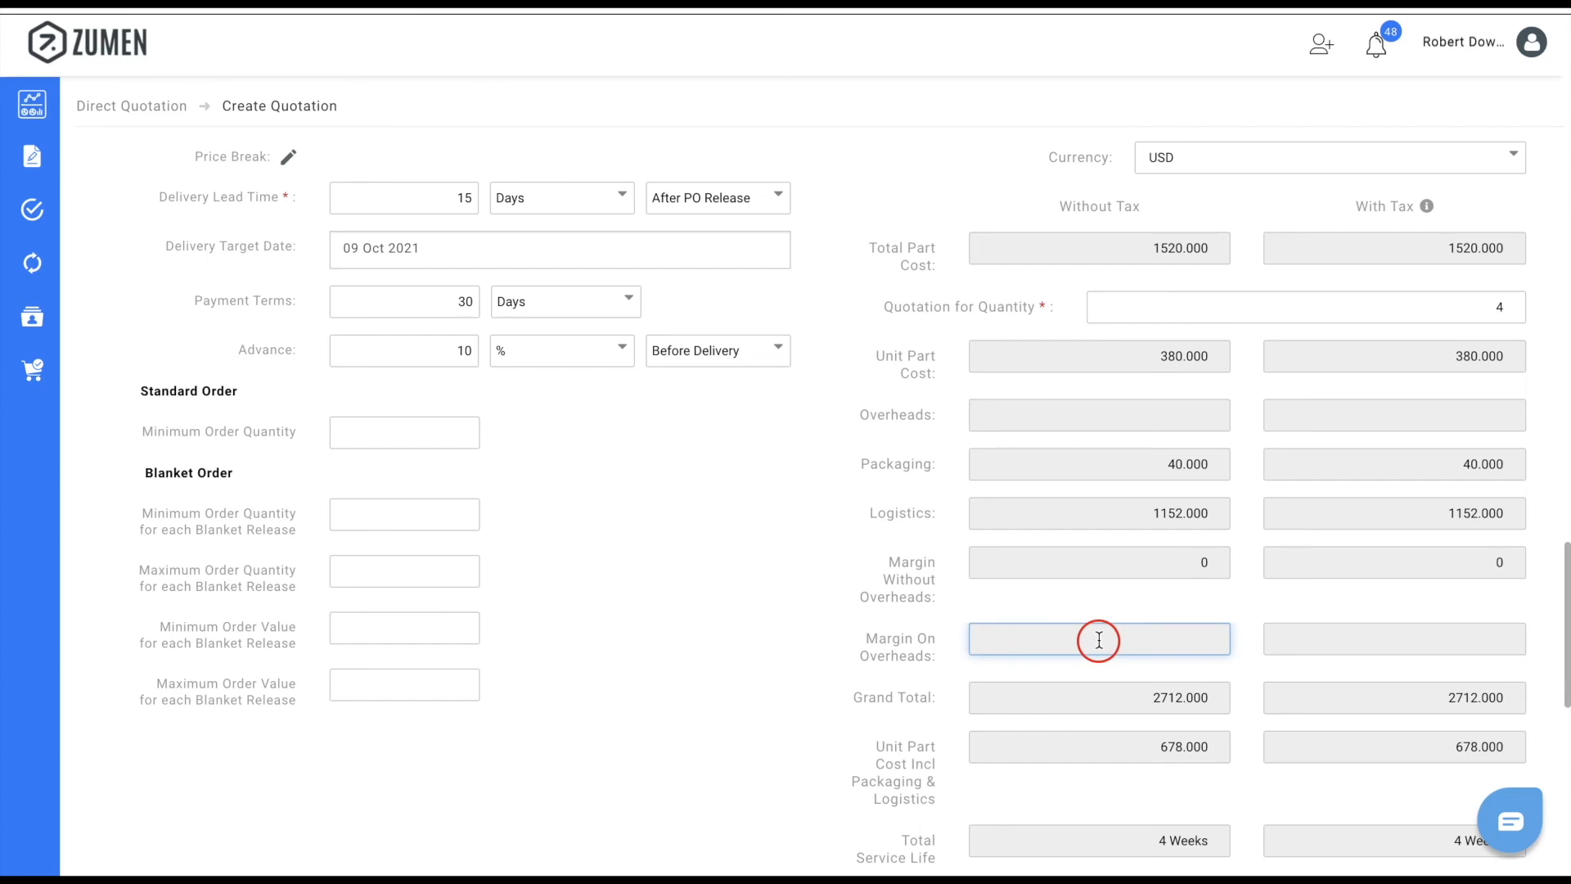
{"action": "left_click", "coordinate": [1102, 693]}
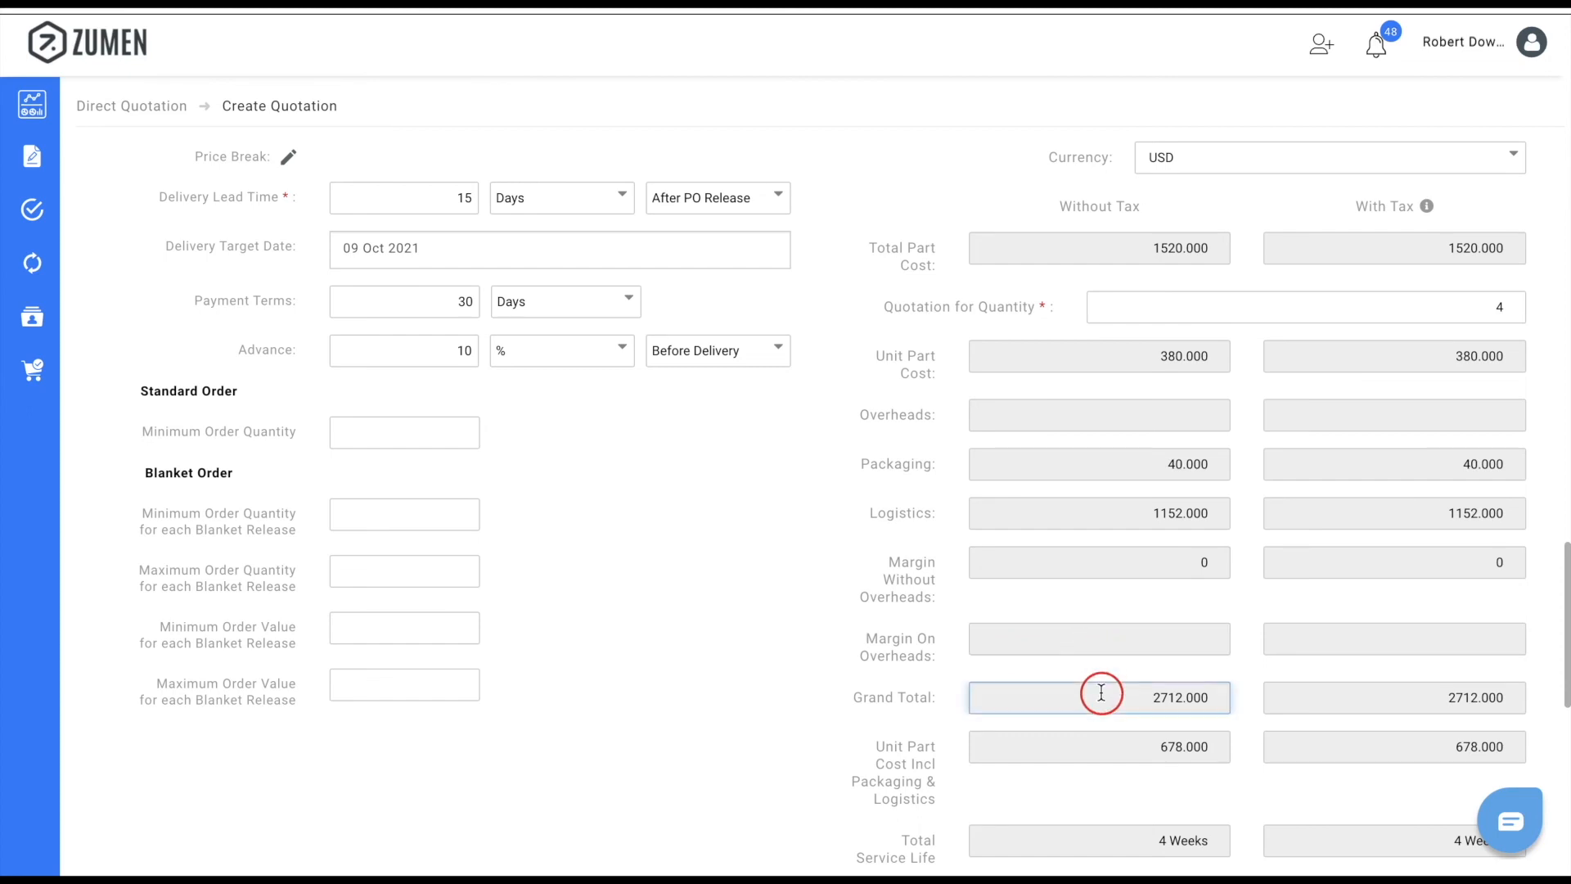
{"action": "left_click", "coordinate": [1084, 741]}
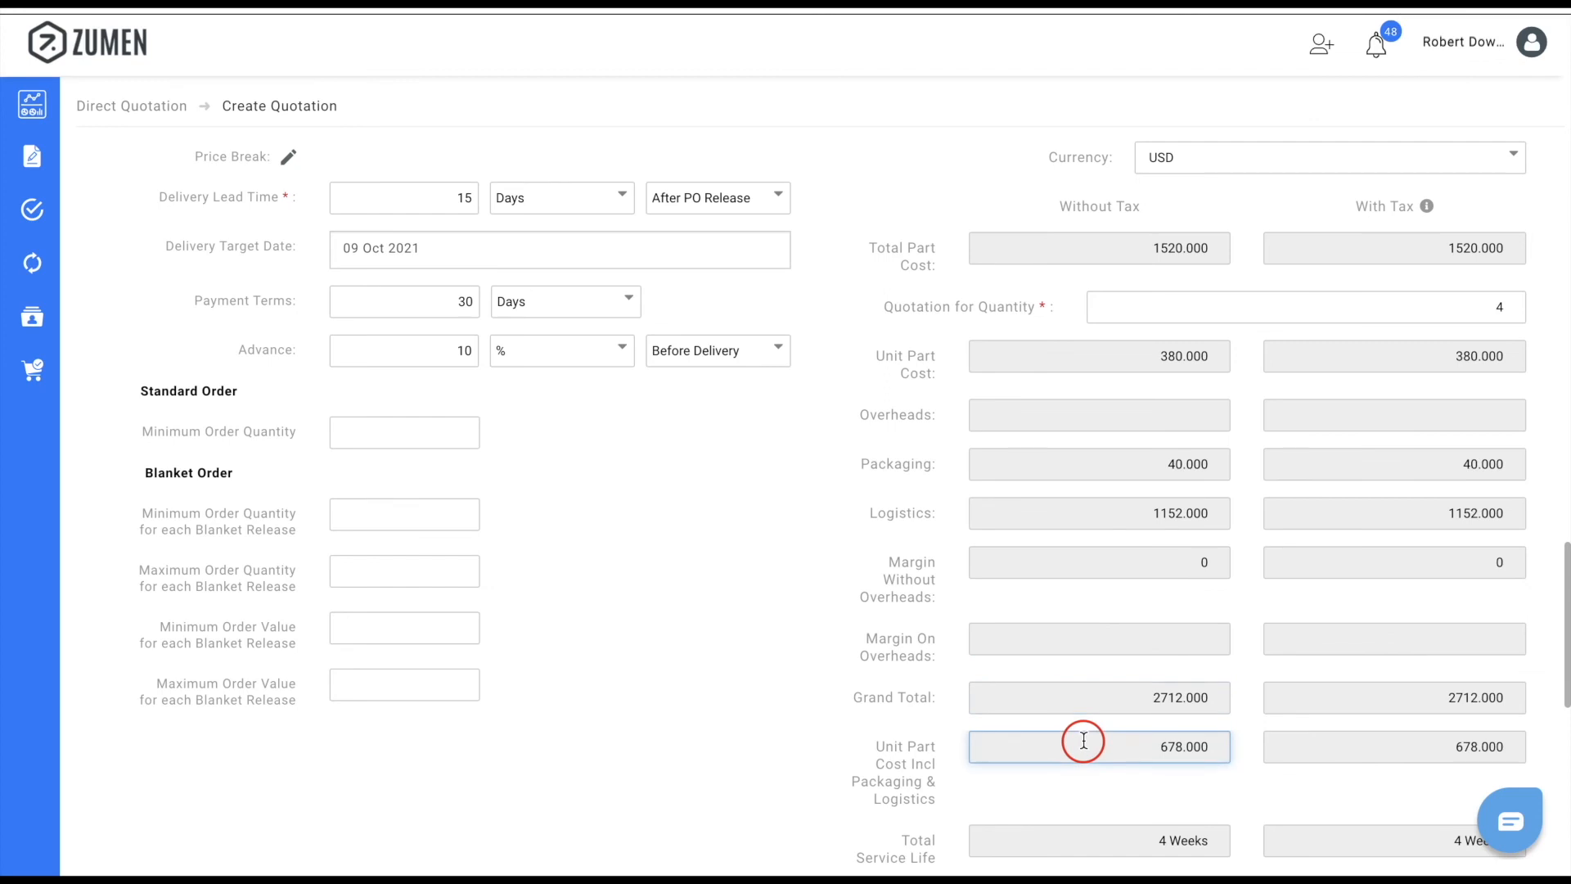
{"action": "left_click", "coordinate": [1094, 251]}
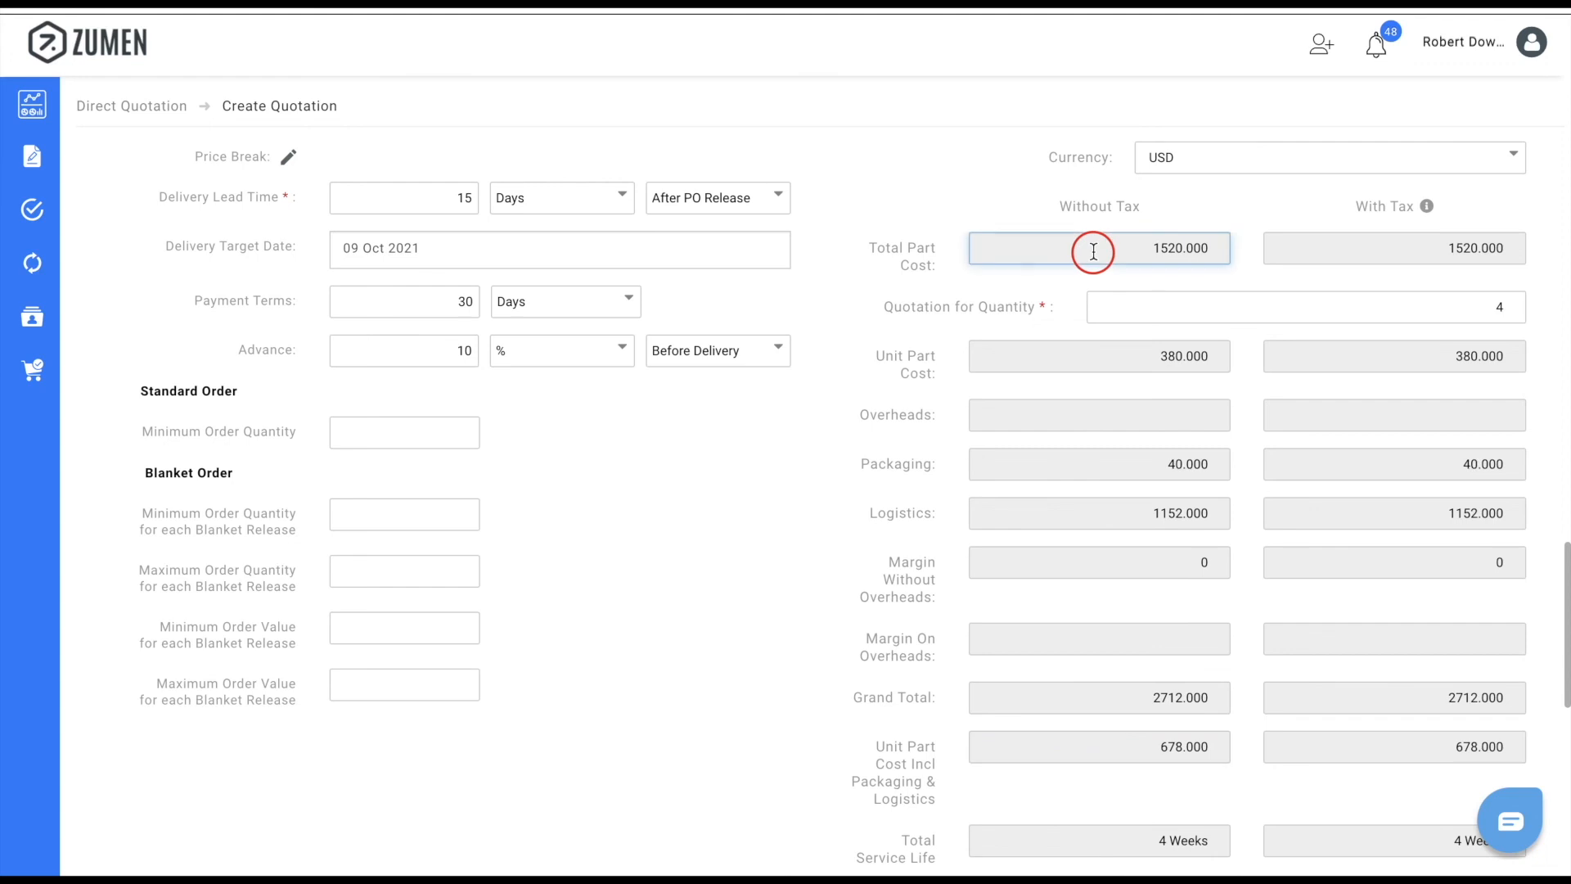
{"action": "left_click", "coordinate": [1079, 455]}
{"action": "left_click", "coordinate": [1086, 503]}
{"action": "left_click", "coordinate": [1106, 306]}
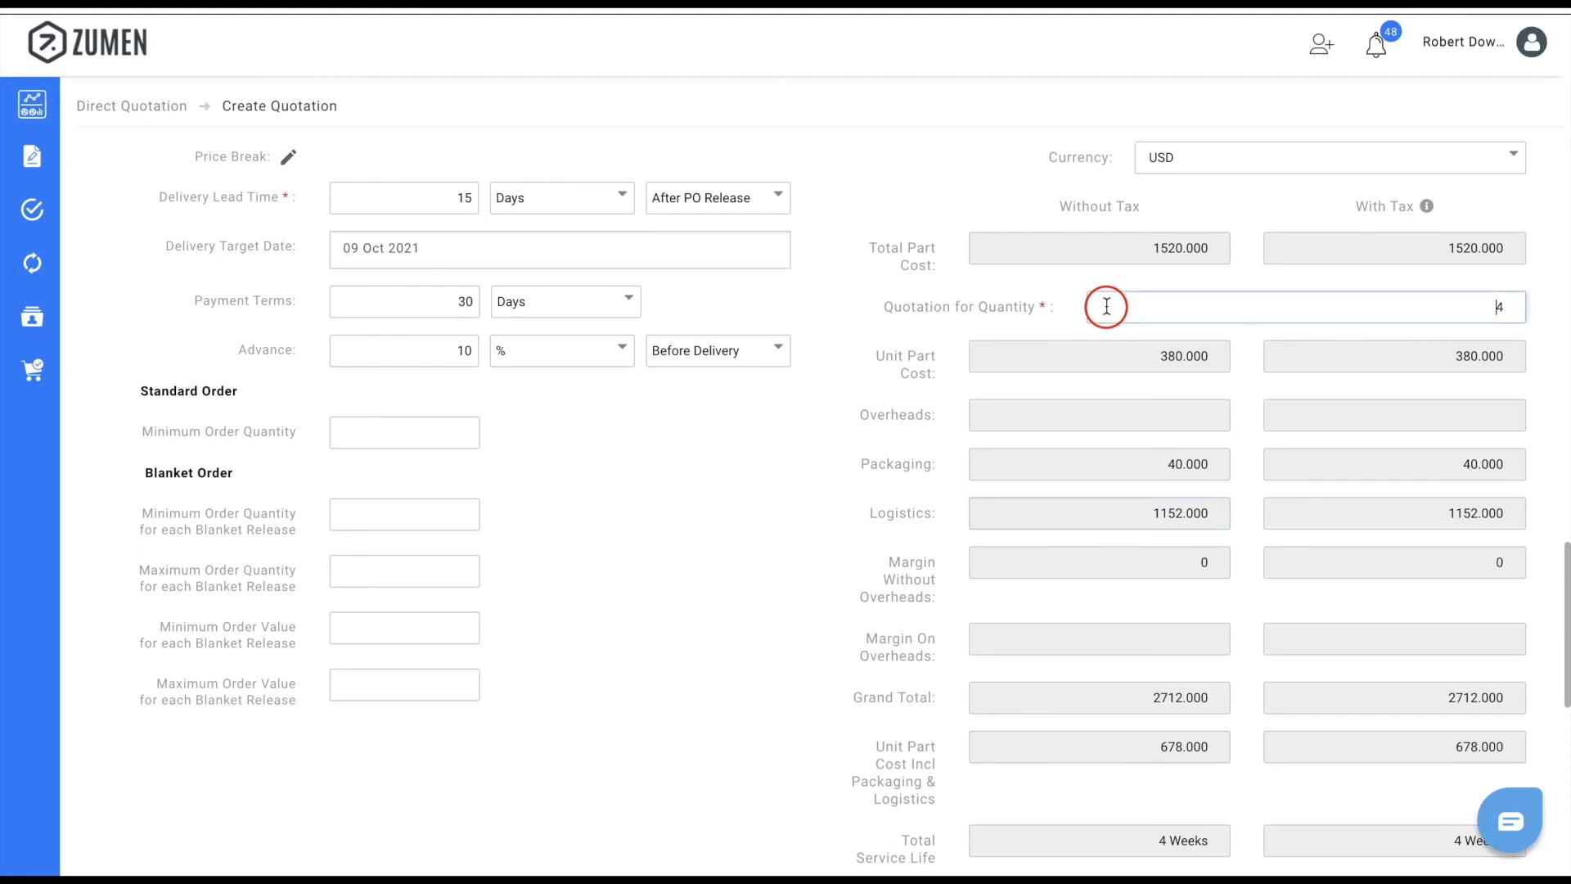
Review the quotation's total service life, total lifetime cost and tooling cost amortization
{"action": "scroll", "coordinate": [1115, 692], "scroll_direction": "down", "scroll_amount": 2}
{"action": "scroll", "coordinate": [1115, 694], "scroll_direction": "down", "scroll_amount": 1}
{"action": "left_click", "coordinate": [1115, 659]}
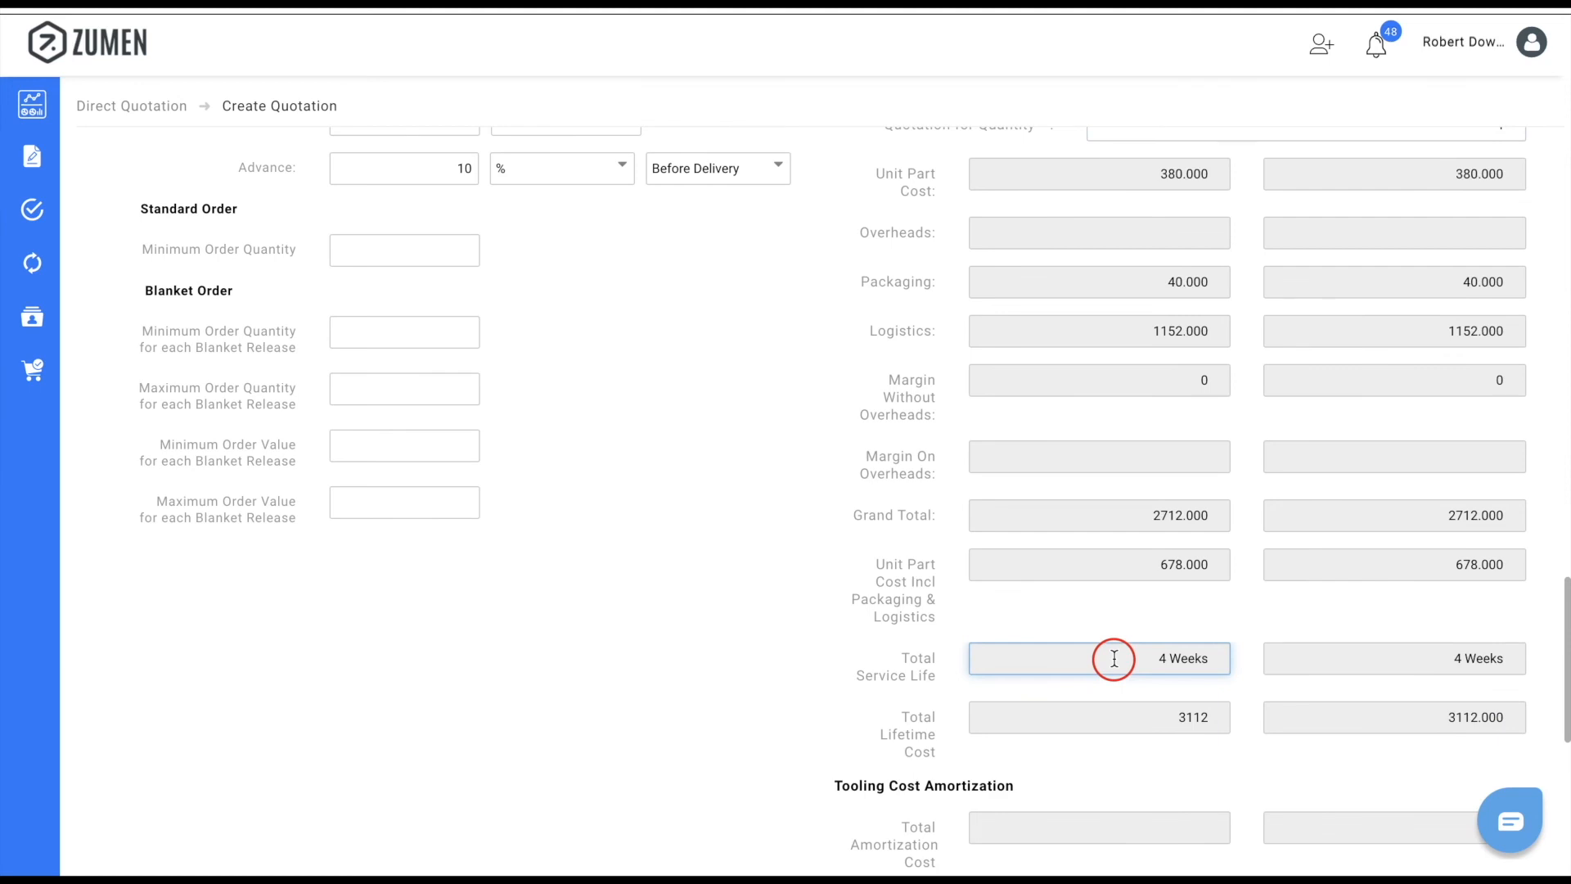
{"action": "left_click", "coordinate": [1118, 718]}
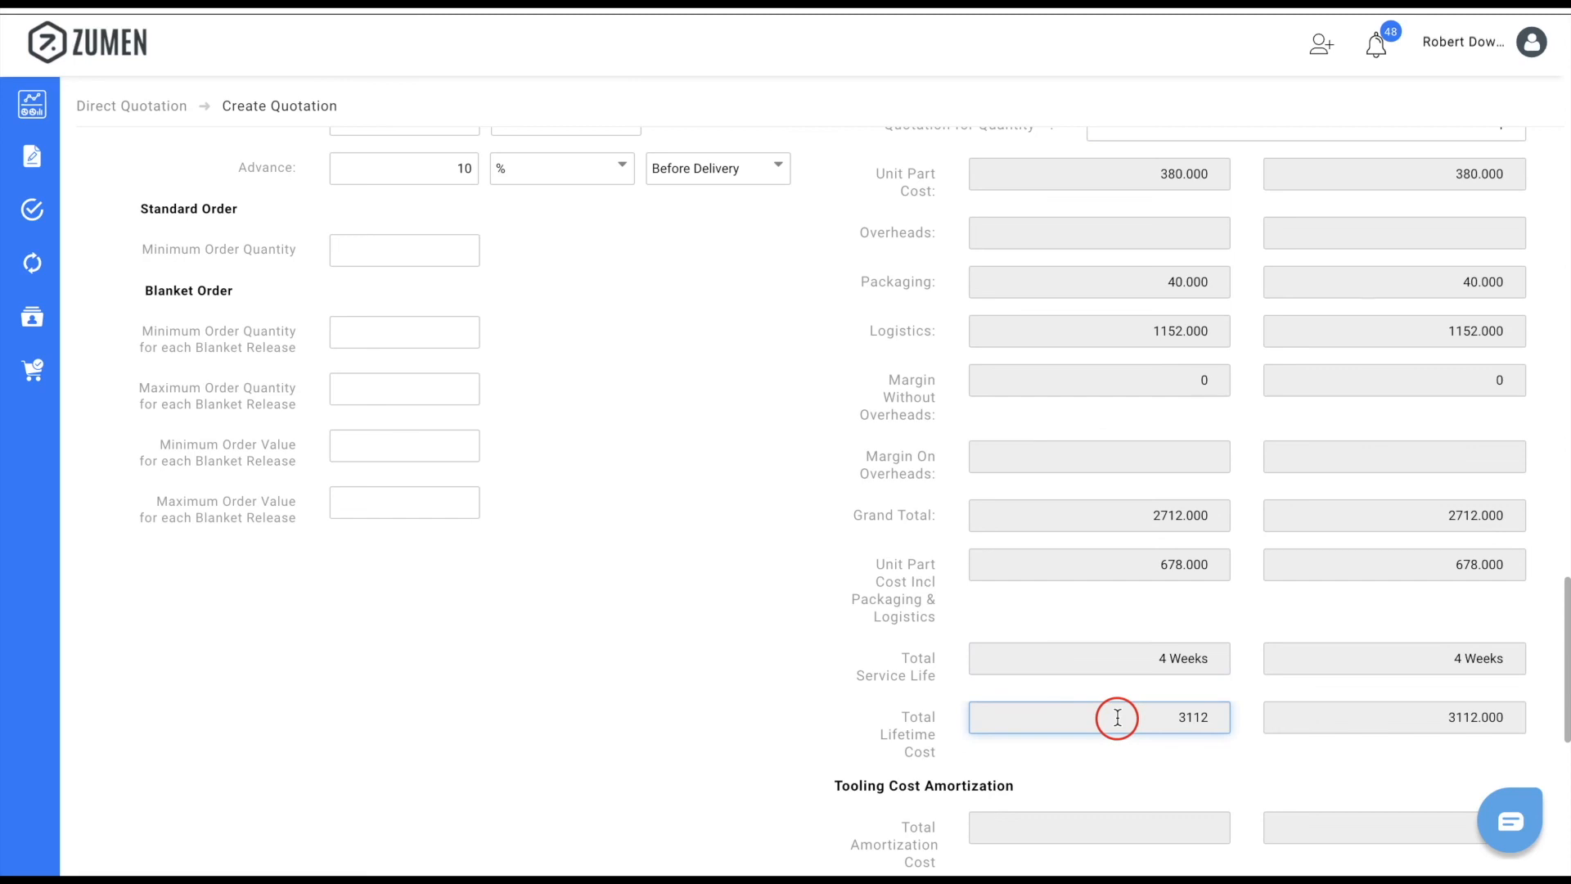
{"action": "scroll", "coordinate": [1118, 718], "scroll_direction": "down", "scroll_amount": 3}
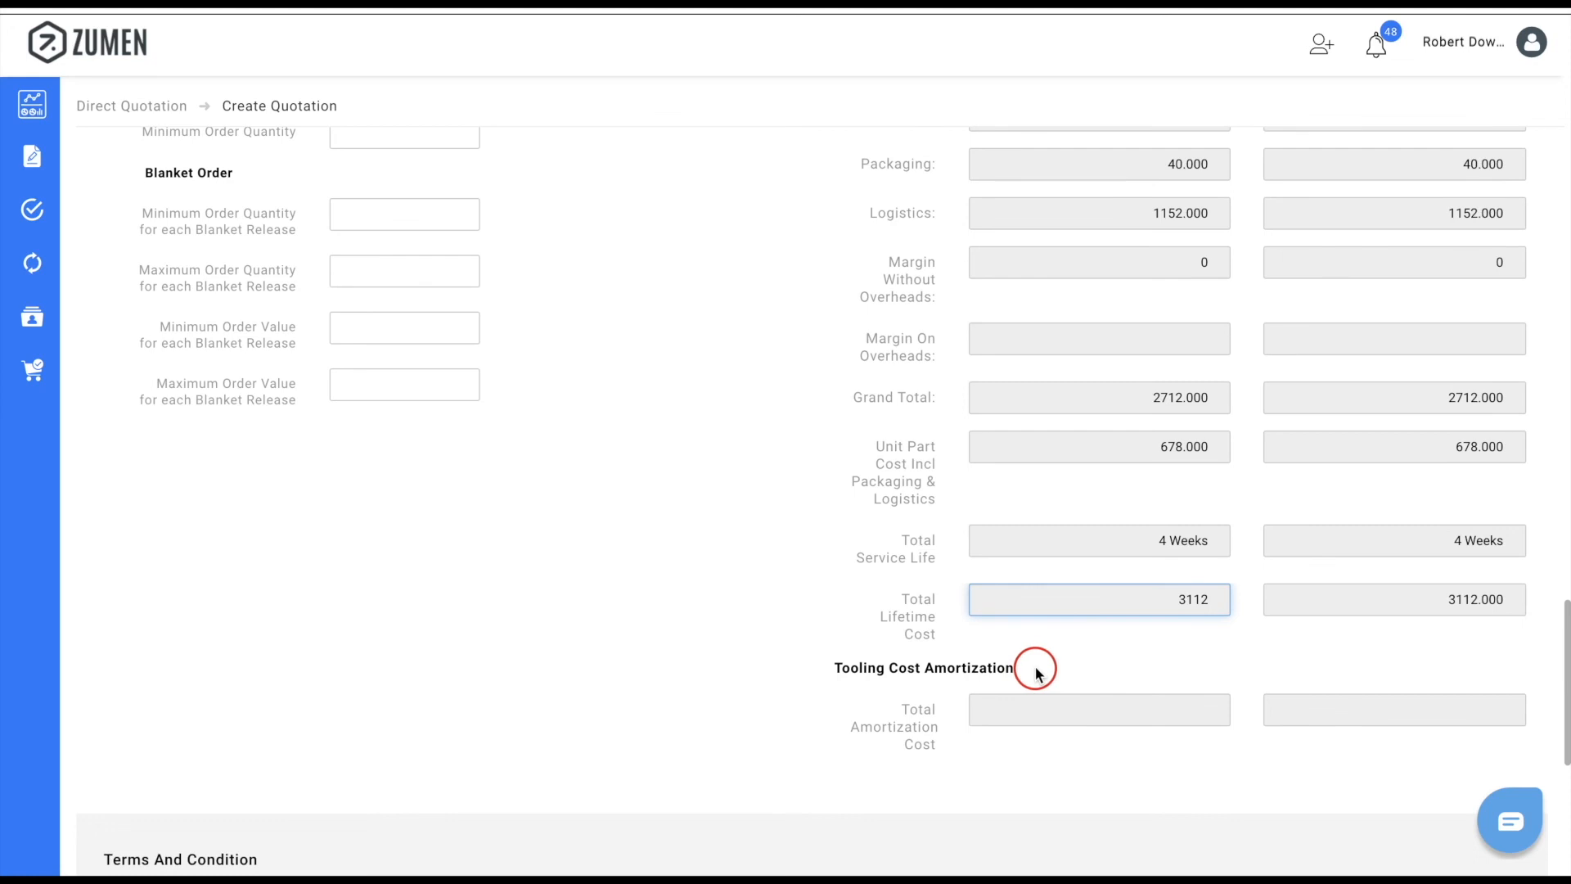
Save the quotation with the terms and conditions left blank and agree to forward it to Shelby American
{"action": "scroll", "coordinate": [1035, 671], "scroll_direction": "down", "scroll_amount": 7}
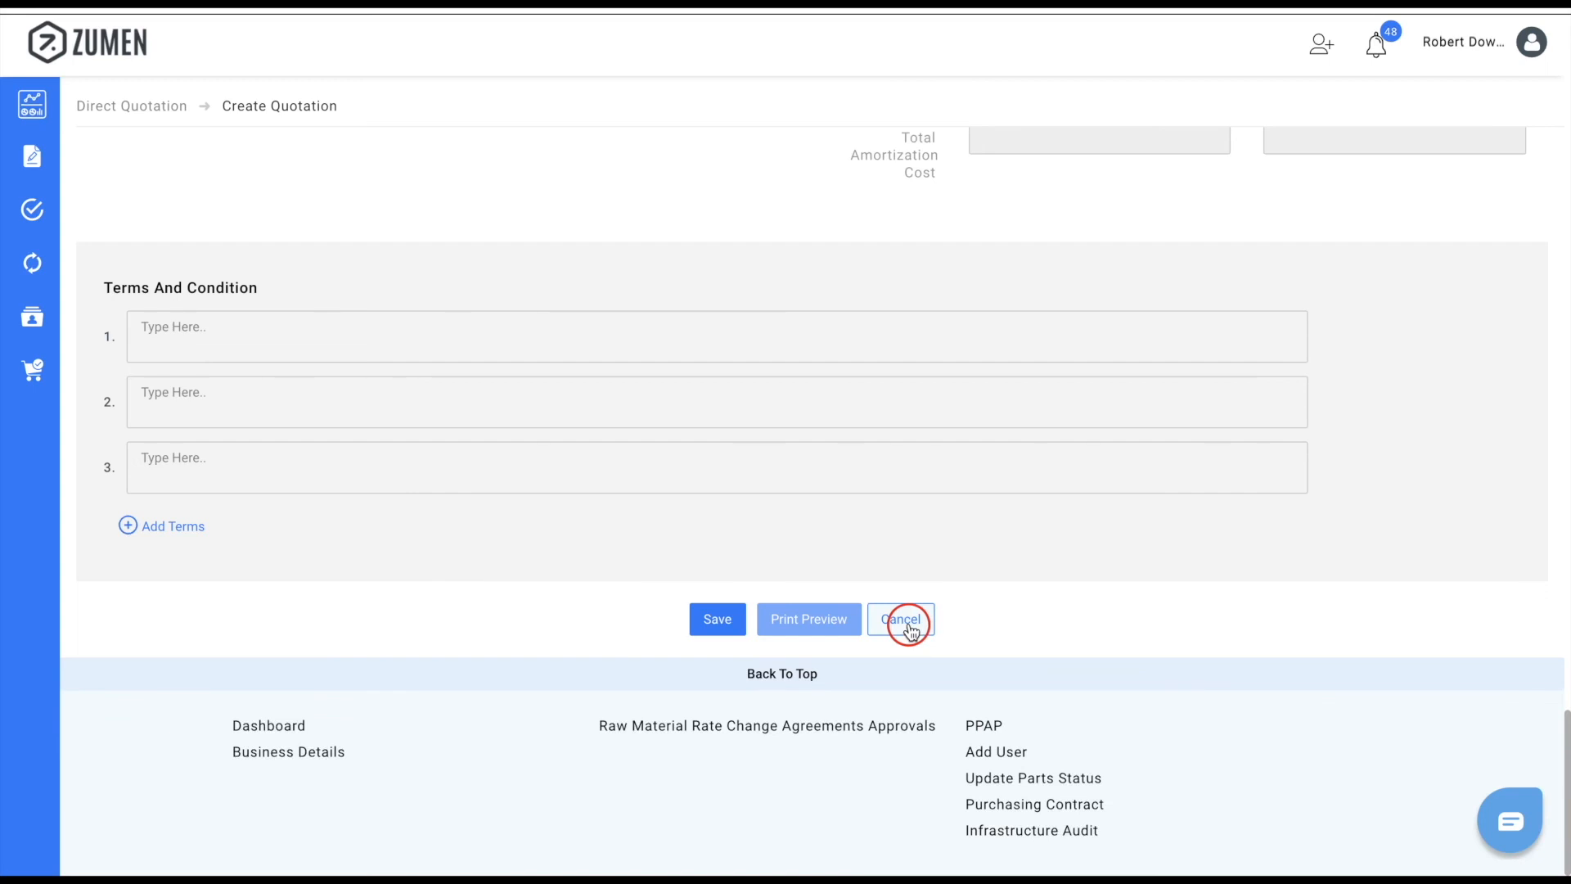
{"action": "left_click", "coordinate": [721, 623]}
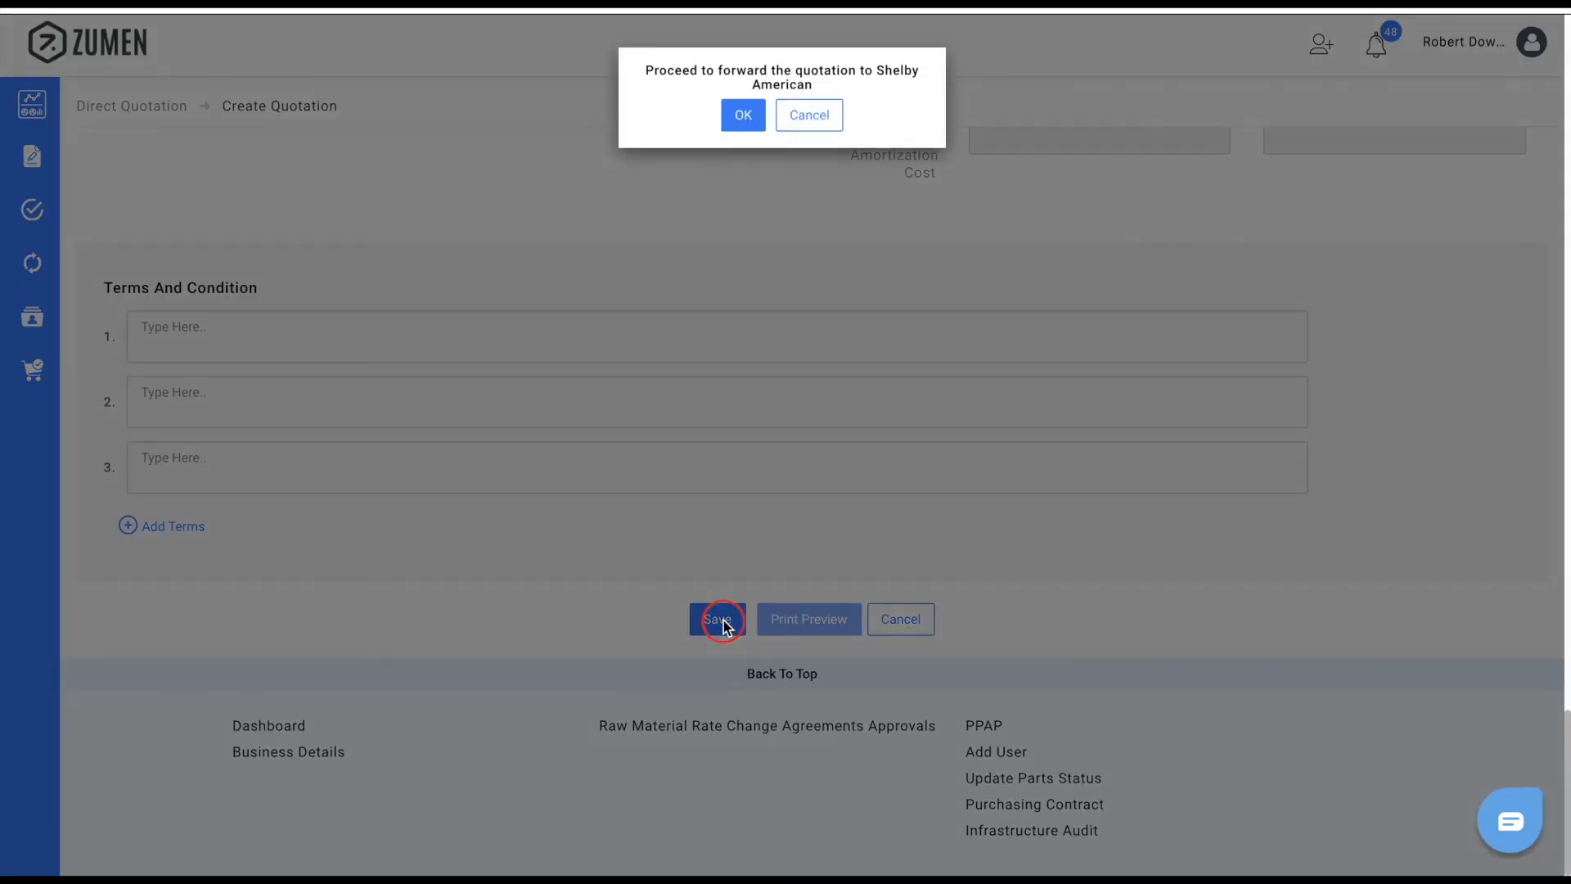
{"action": "left_click", "coordinate": [743, 116]}
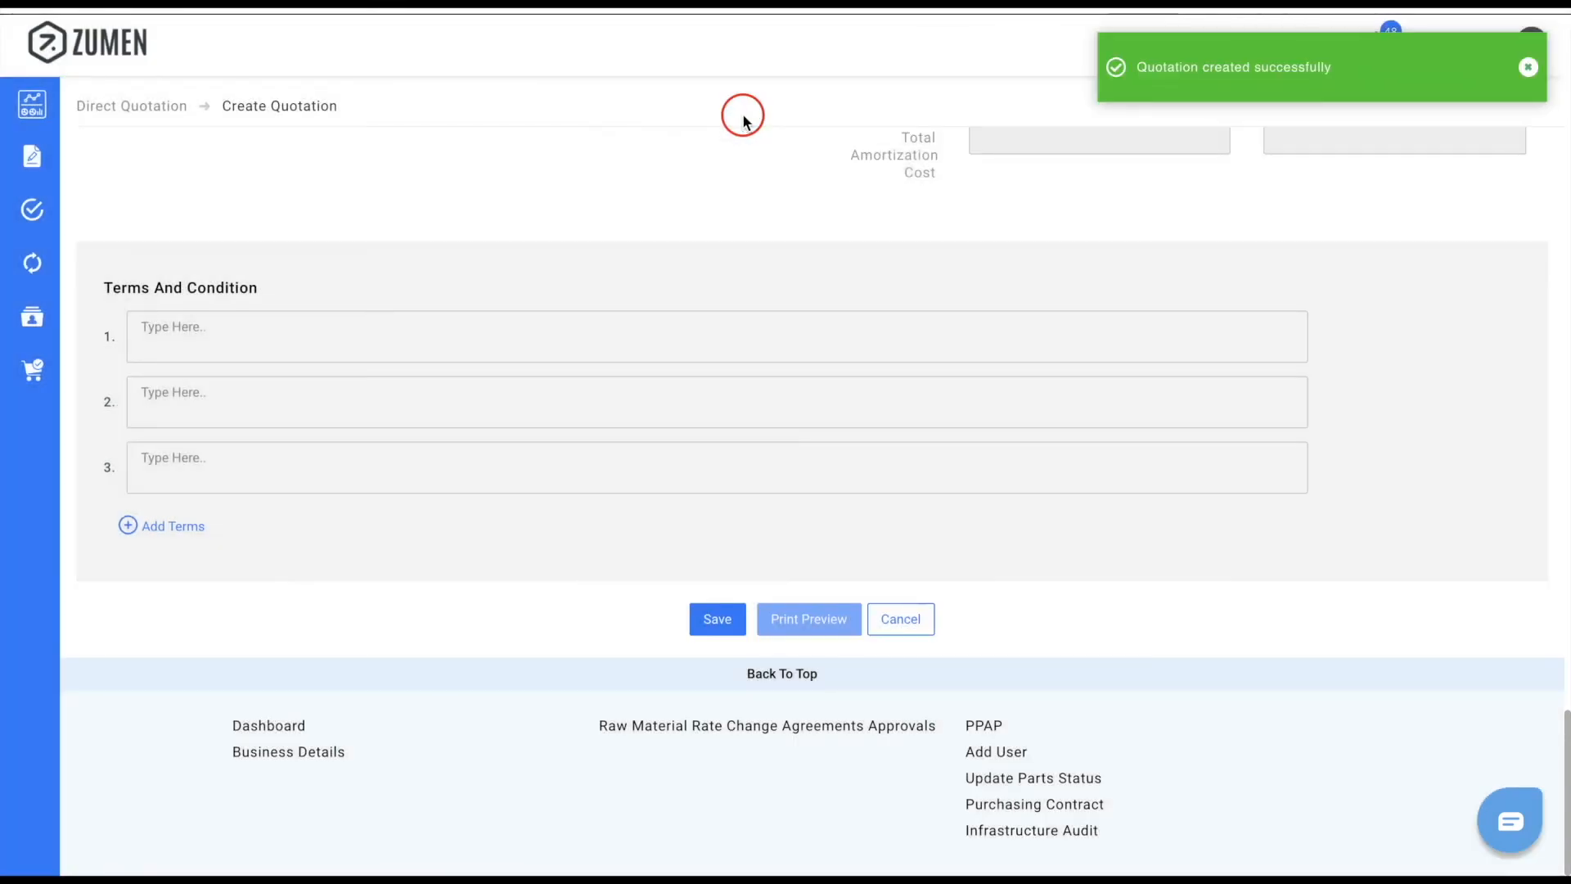